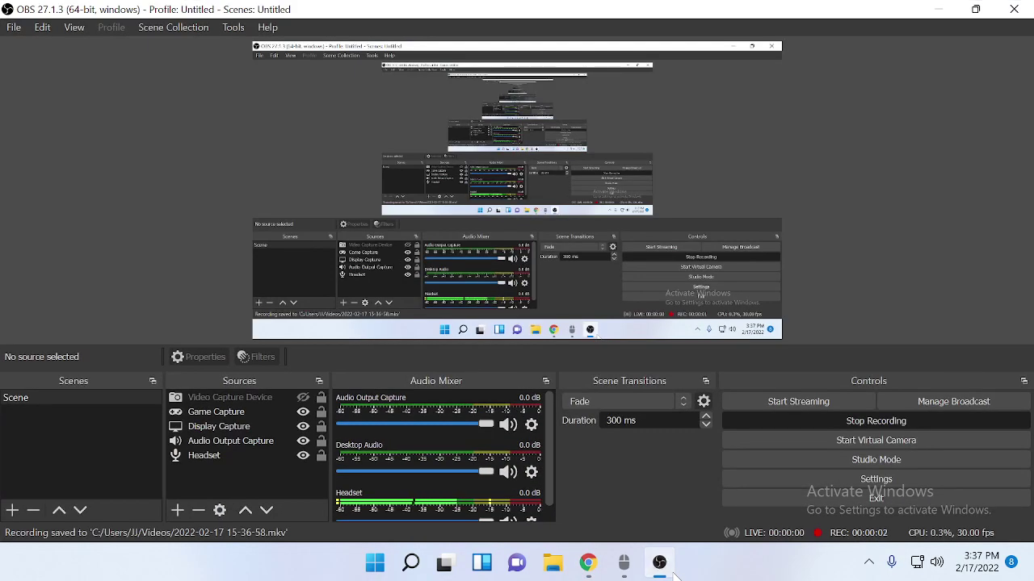
Minimize OBS and check the Roblox Develop page, ending on the Avatar Editor tab
click(673, 574)
click(314, 10)
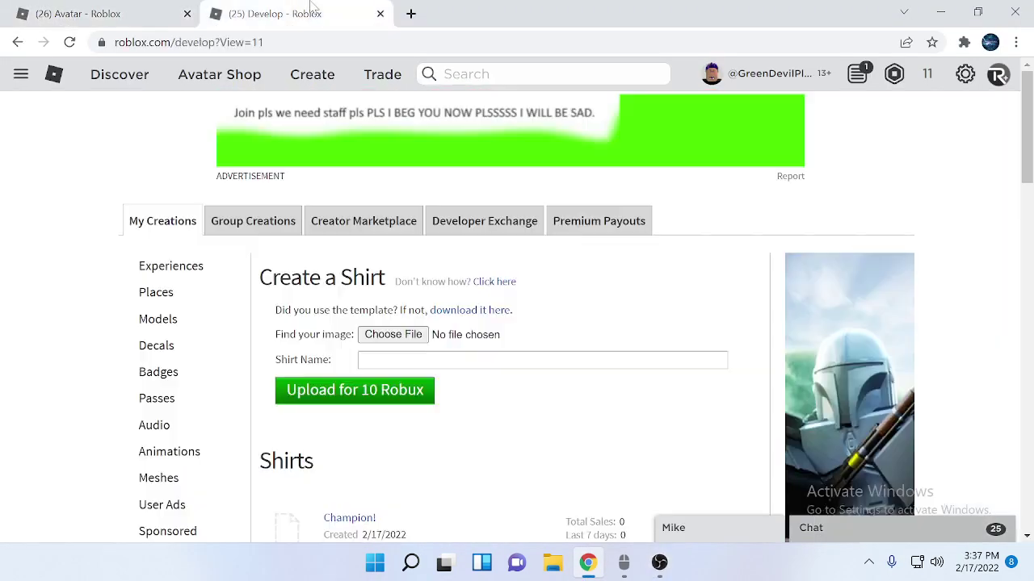
click(409, 13)
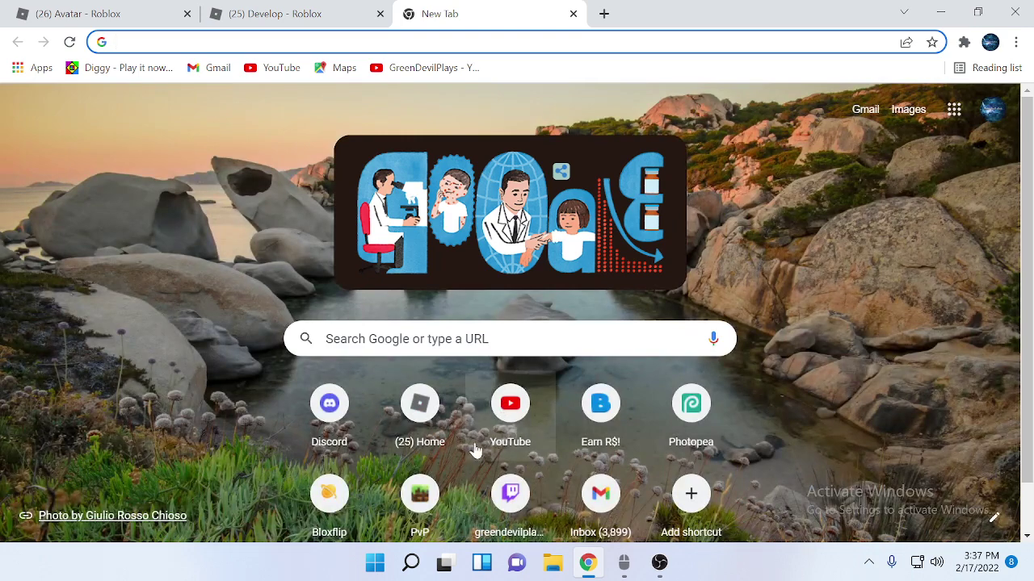
click(575, 13)
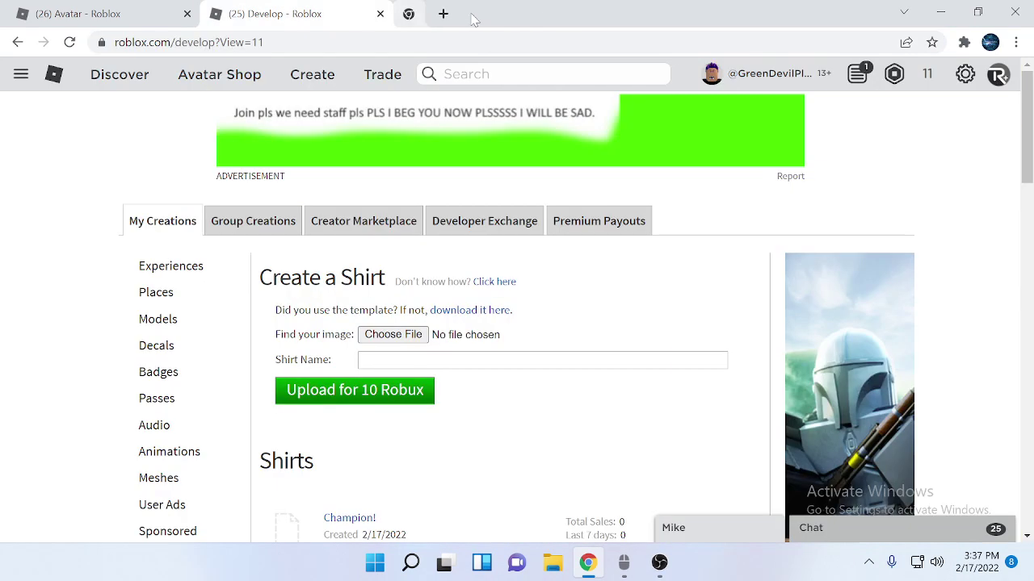
click(77, 13)
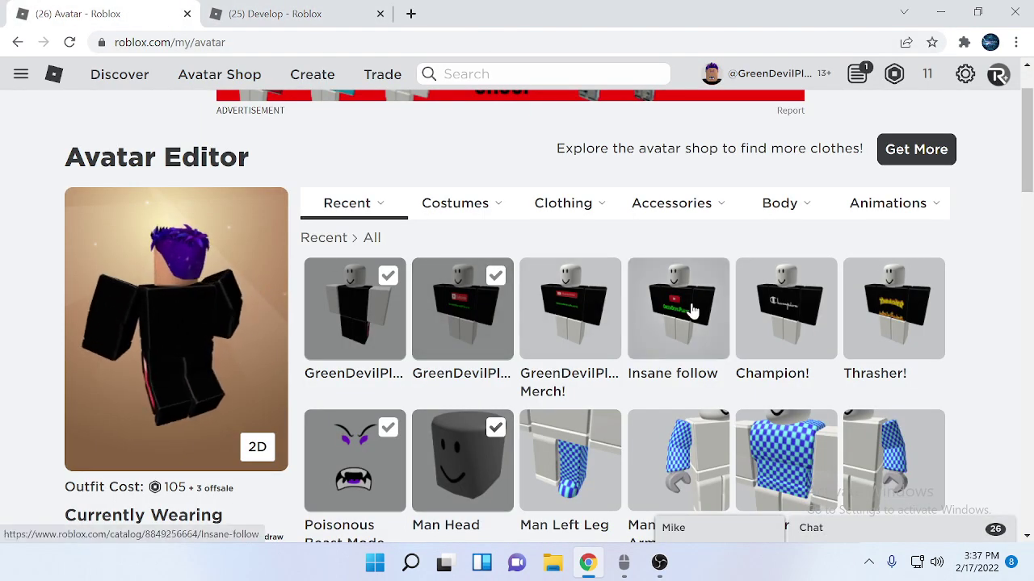
View the owned Thrasher! shirt's catalog page, then close it
scroll(670, 300, down, 1)
click(925, 248)
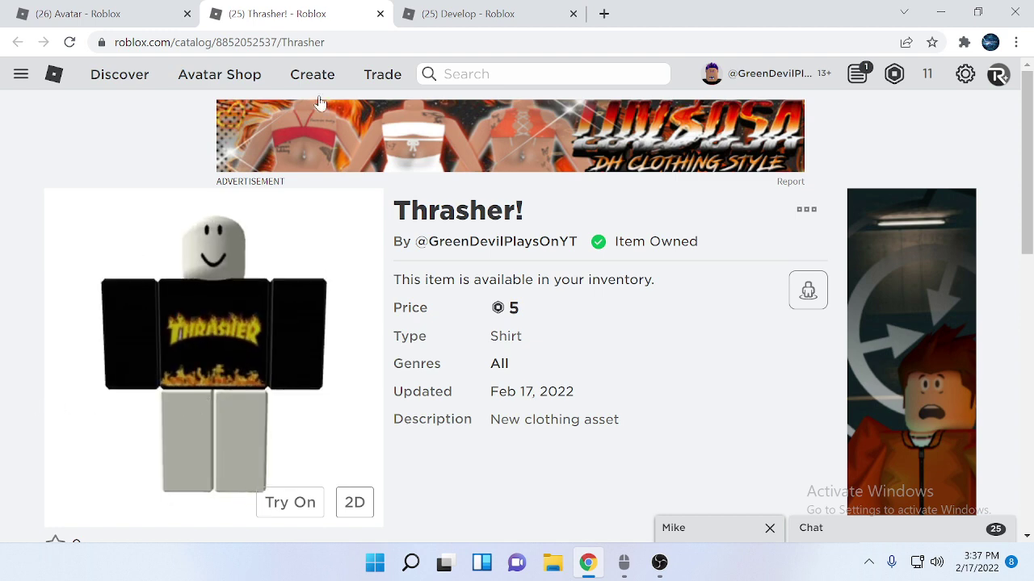
click(380, 14)
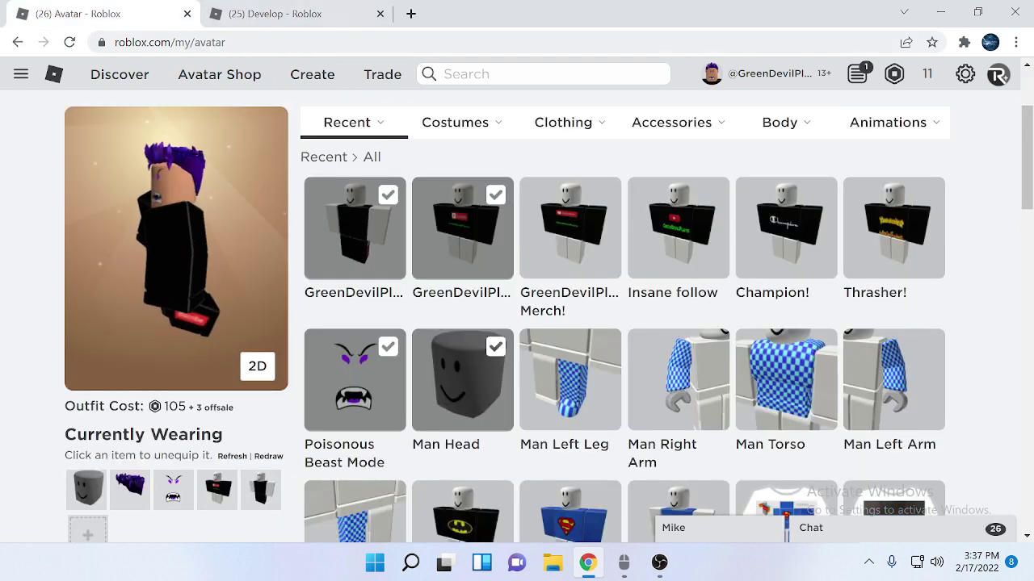
Load photopea.com in a new tab and type 'roblox shirt template' into another
click(412, 14)
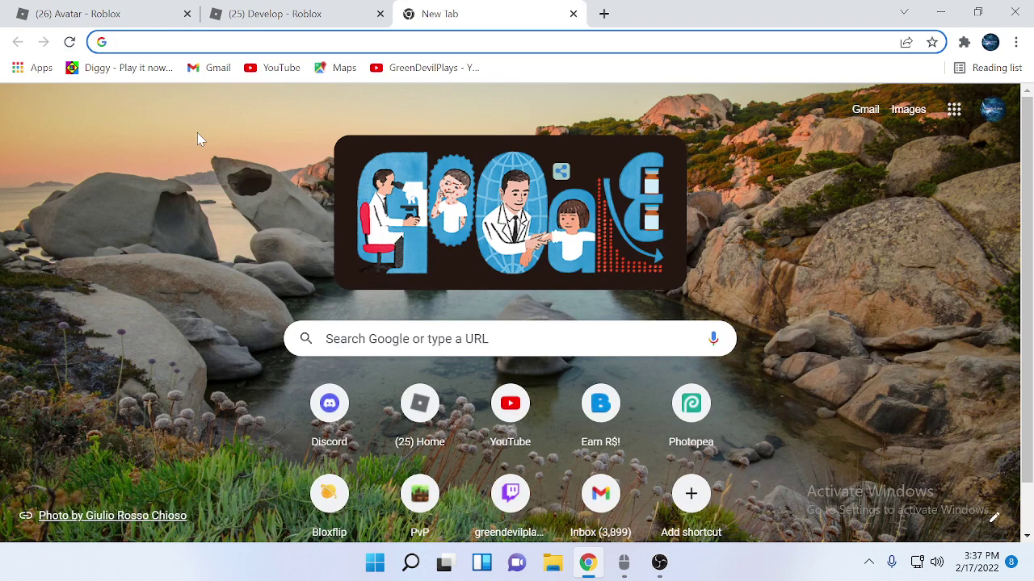
text(photo)
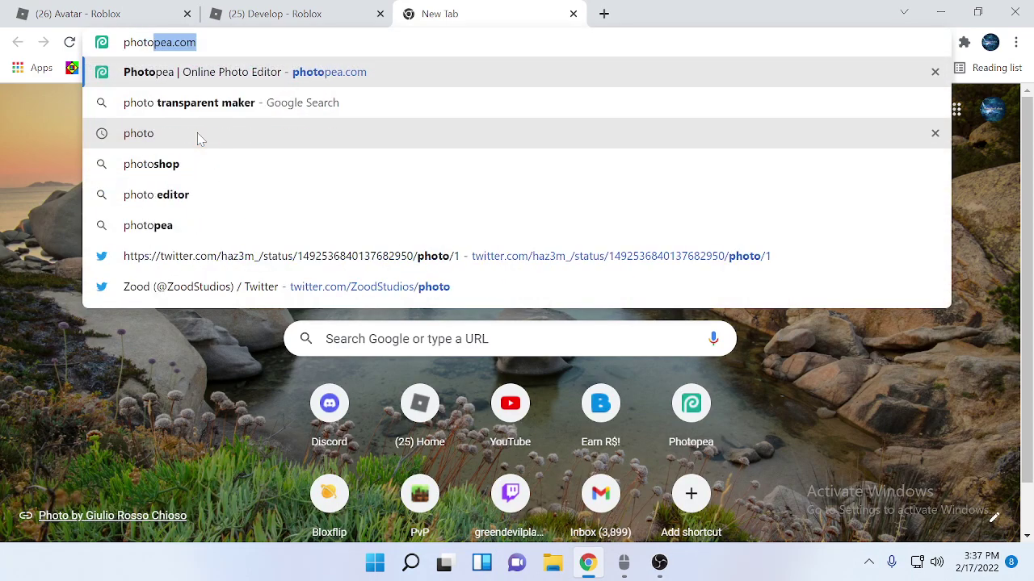
key(Return)
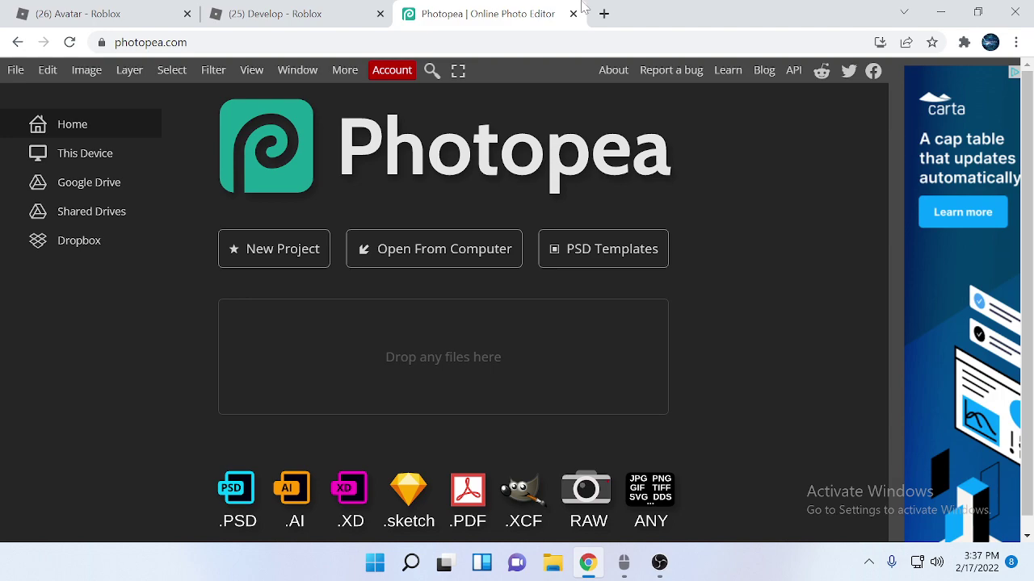
click(603, 14)
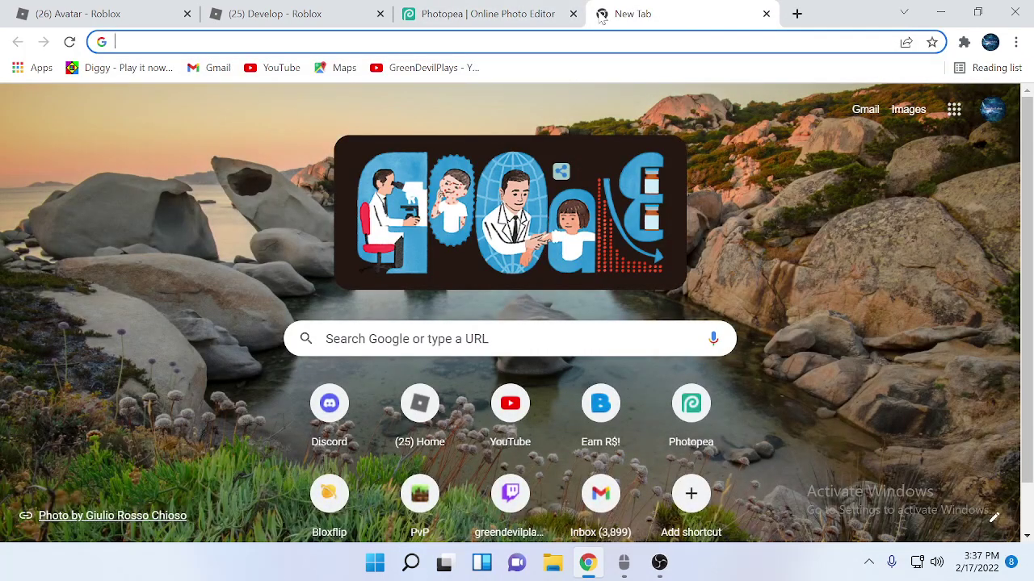
text(roblox sh)
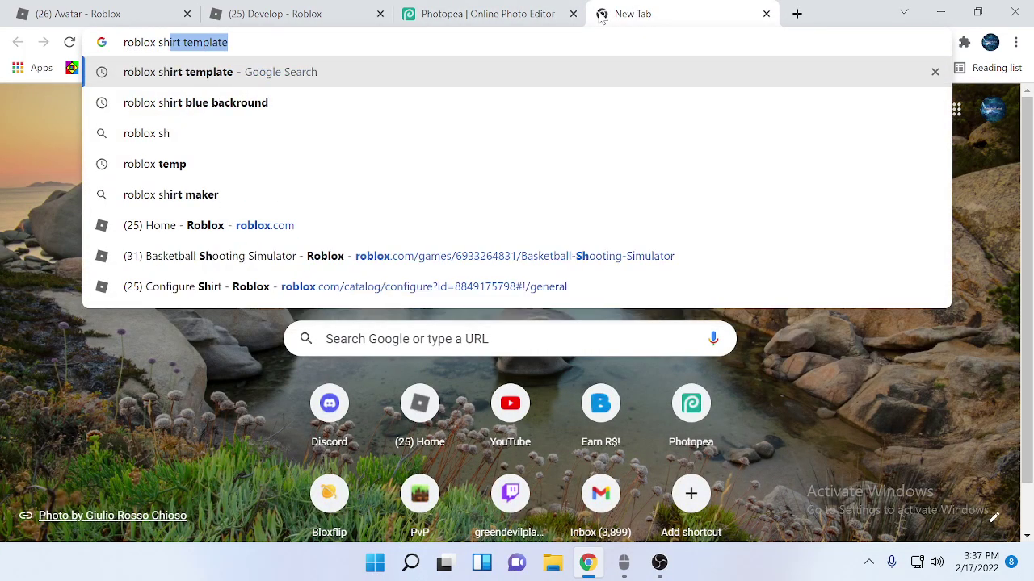
text(irt templat)
Search Google Images for 'roblox shirt template' and copy the Roblox Shirt Template (2021) image
key(Return)
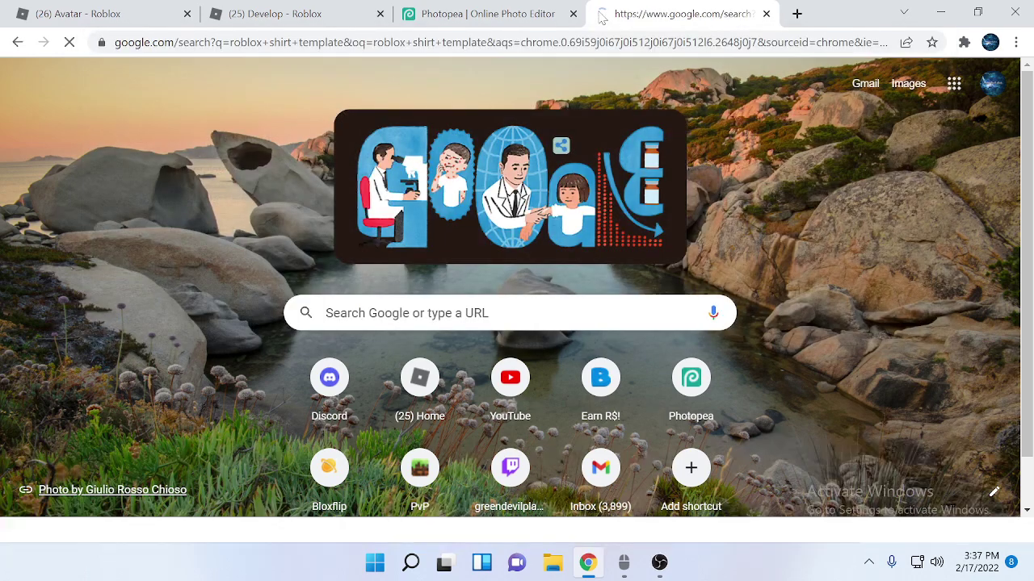
click(166, 146)
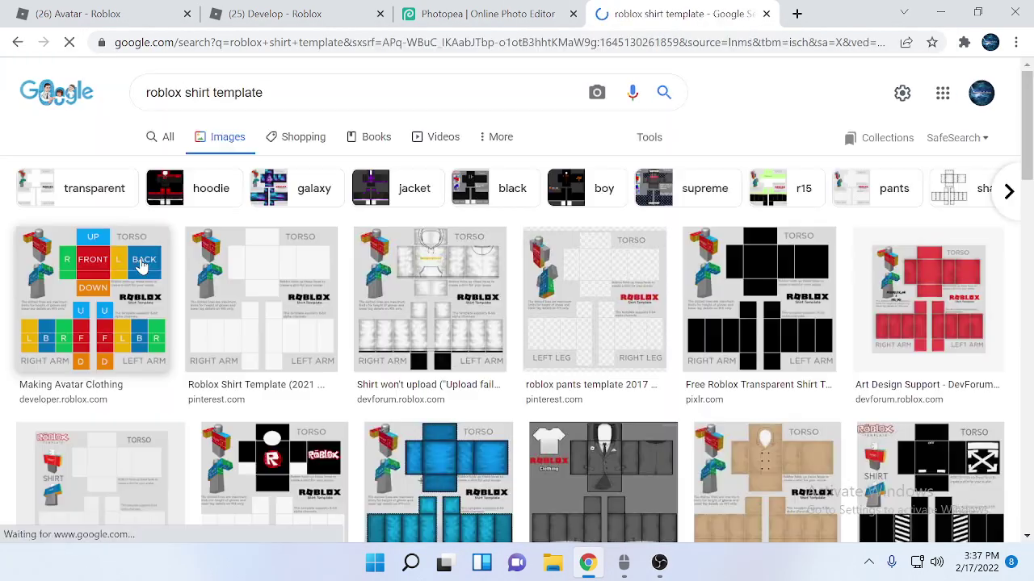
click(260, 321)
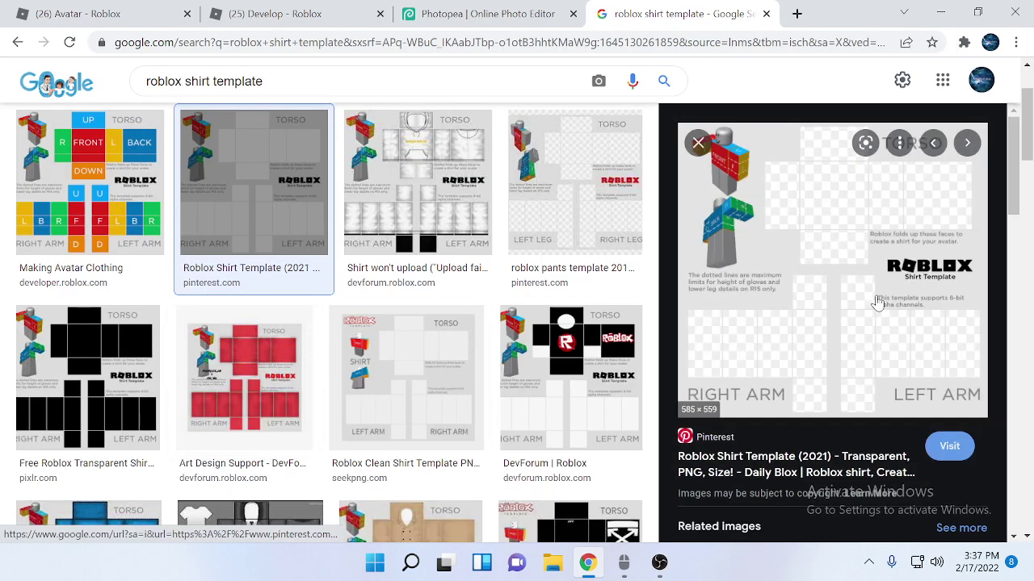
click(697, 142)
click(260, 209)
right_click(804, 262)
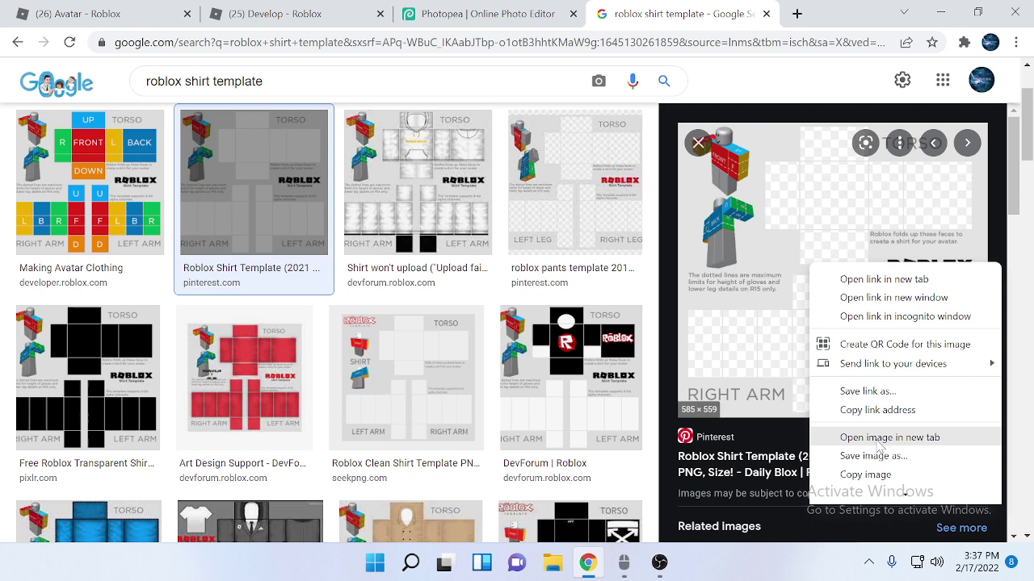
click(864, 482)
Browse Photopea's Open From Computer file dialog, then cancel without opening anything
click(472, 10)
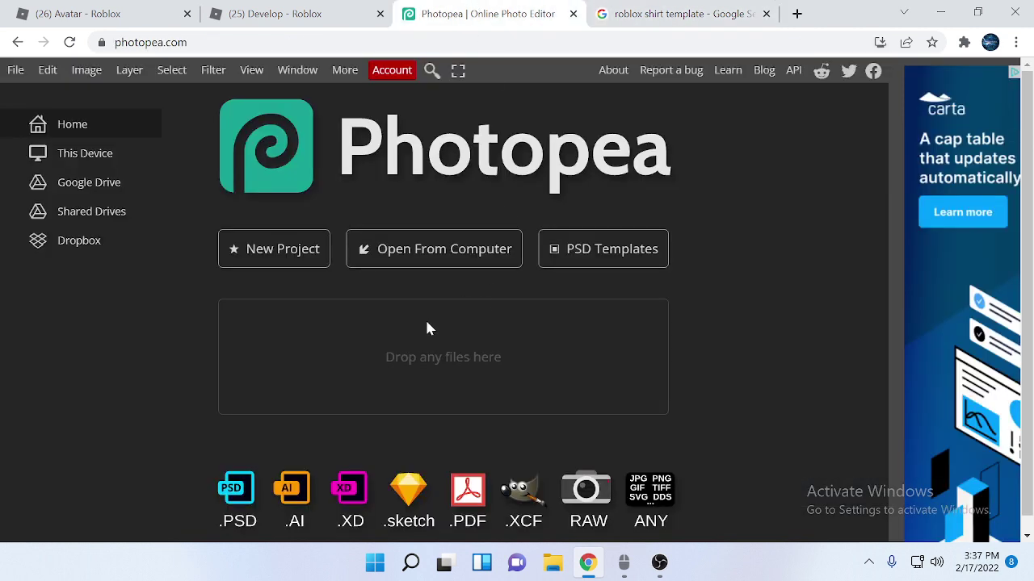
click(428, 249)
scroll(255, 158, down, 1)
scroll(266, 161, down, 1)
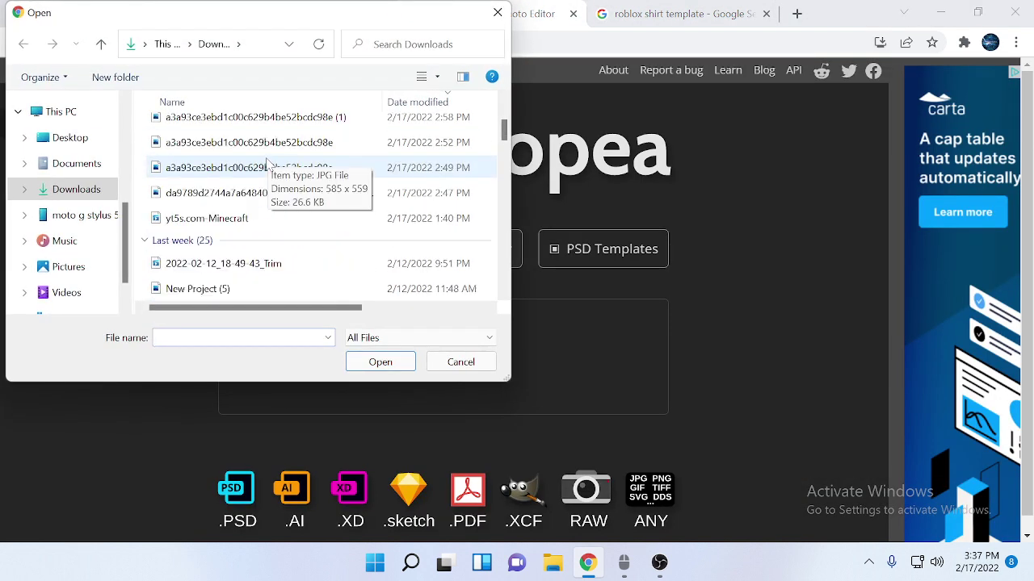
scroll(291, 163, down, 2)
scroll(300, 161, up, 1)
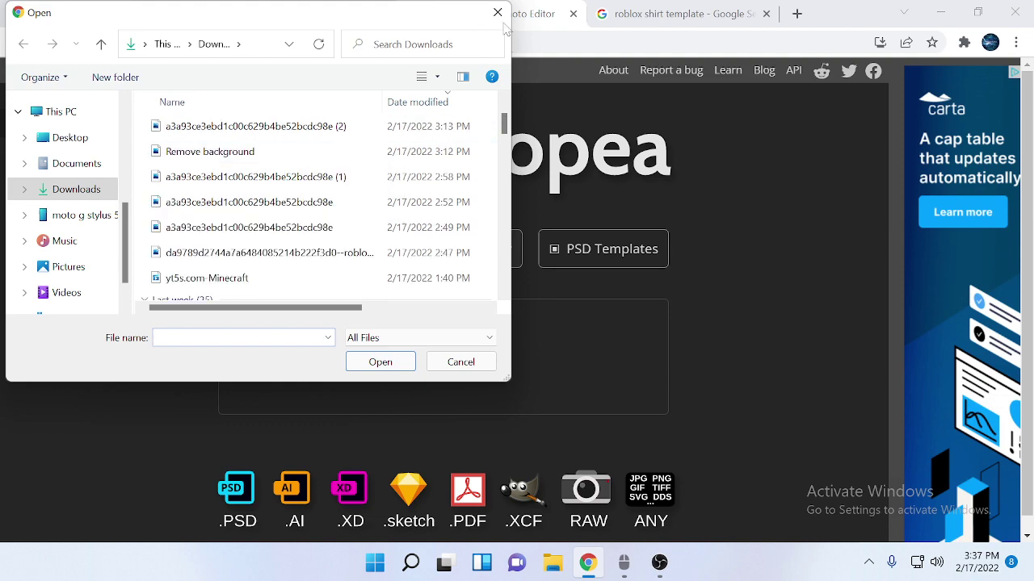
key(Escape)
Save the Roblox shirt template image from Google Images as a PNG
click(670, 14)
right_click(847, 257)
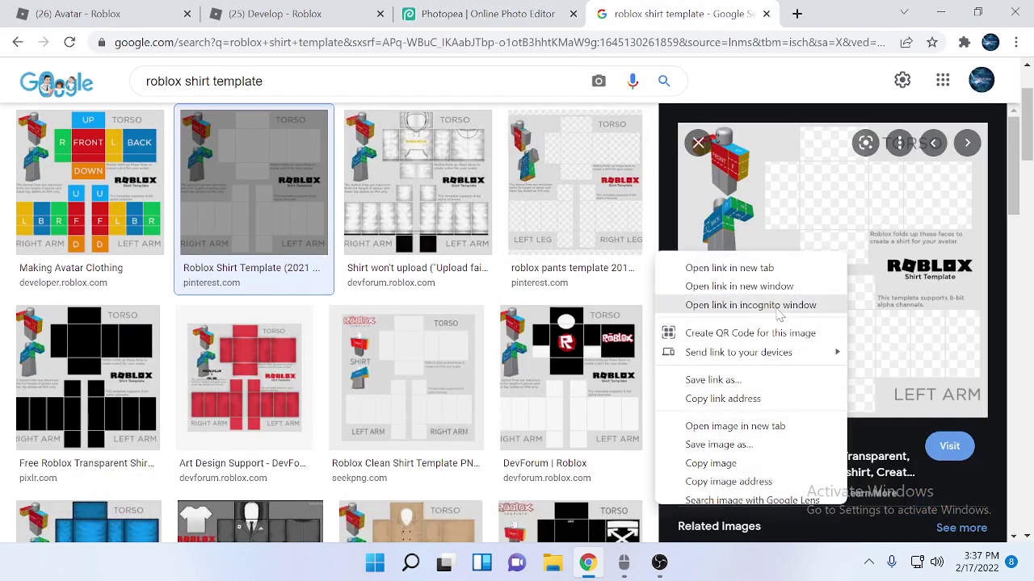
click(711, 441)
click(381, 362)
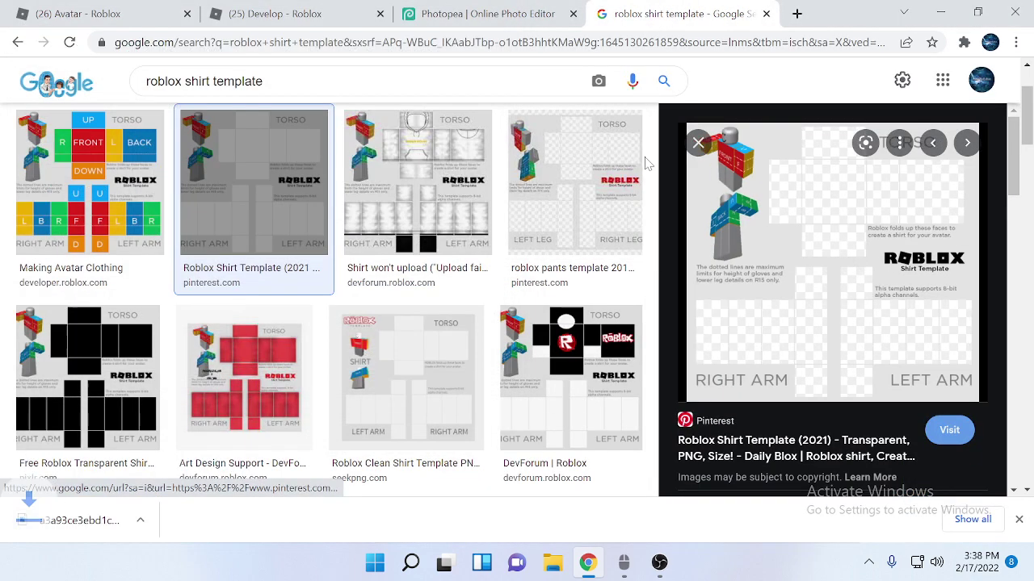
Open the saved shirt template PNG as a Photopea document
click(557, 13)
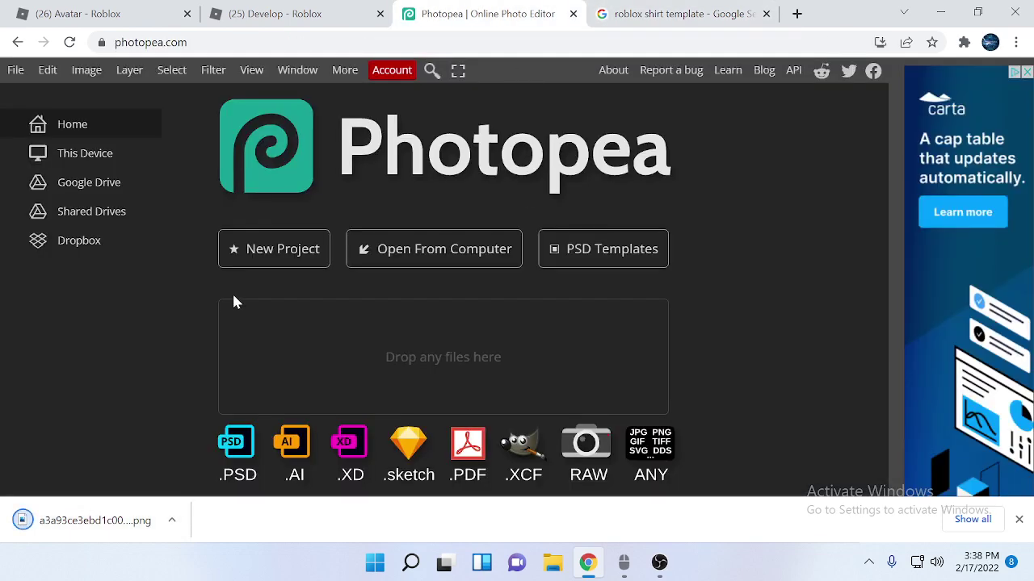
click(427, 264)
double_click(337, 152)
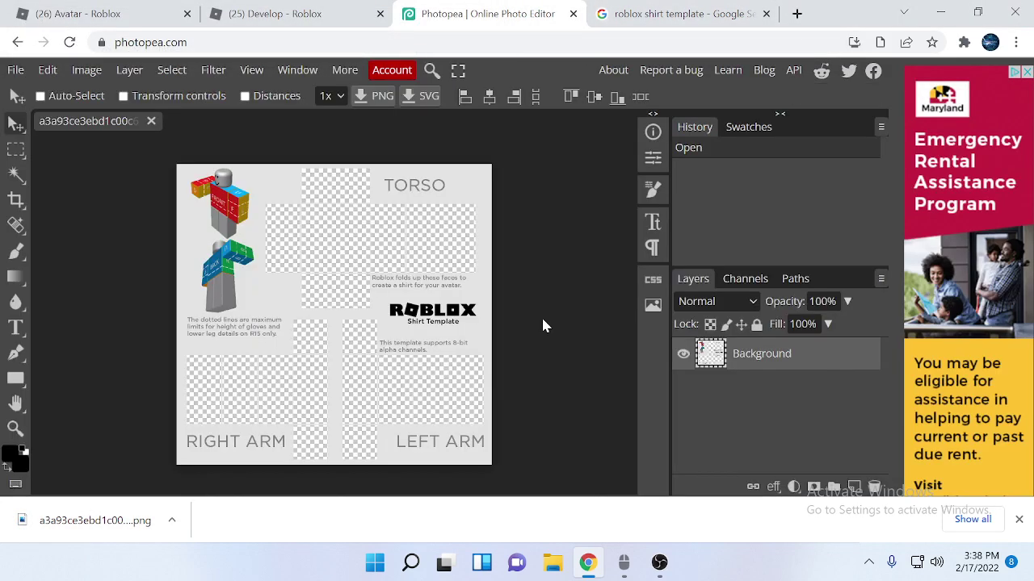
click(1018, 520)
click(679, 14)
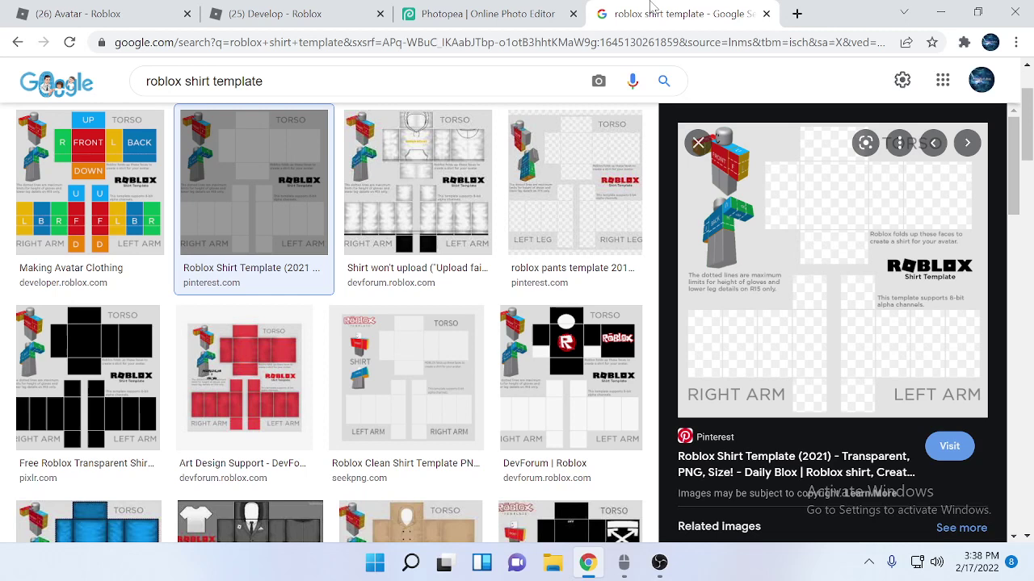
Replace the address-bar text with a 'black background' image search
click(644, 42)
key(BackSpace)
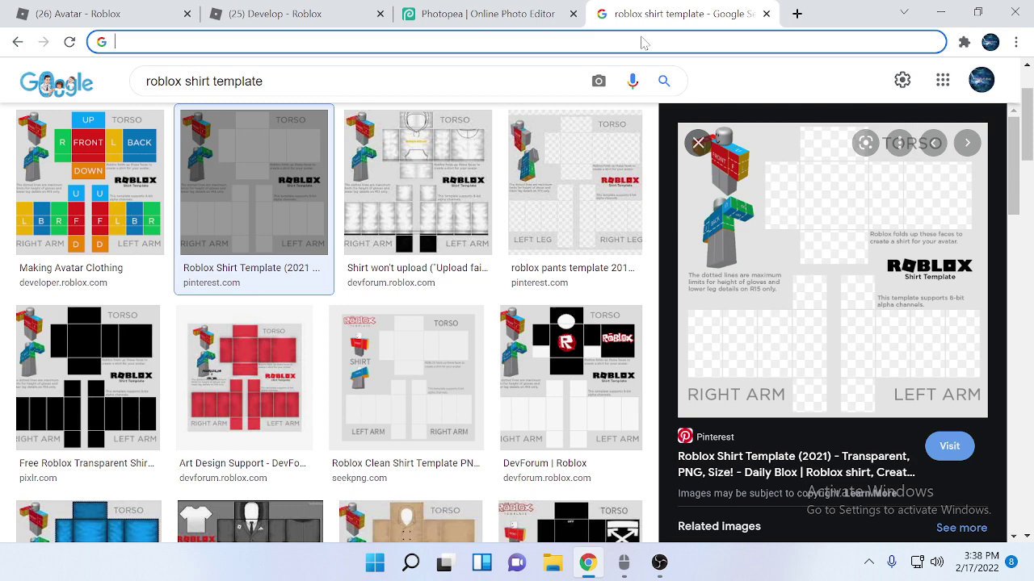
scroll(351, 218, down, 3)
scroll(351, 218, down, 2)
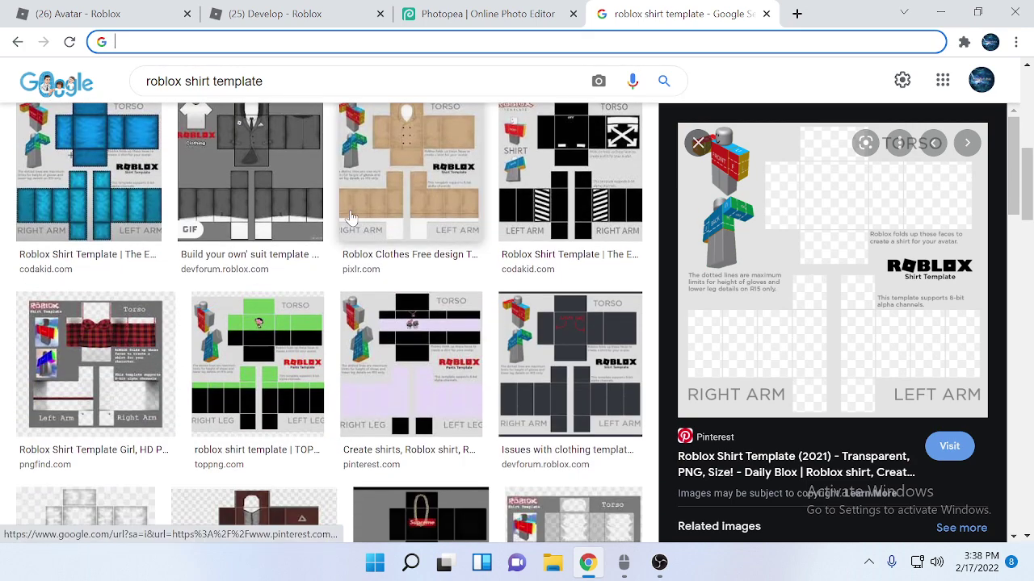
scroll(351, 218, down, 1)
scroll(347, 196, down, 3)
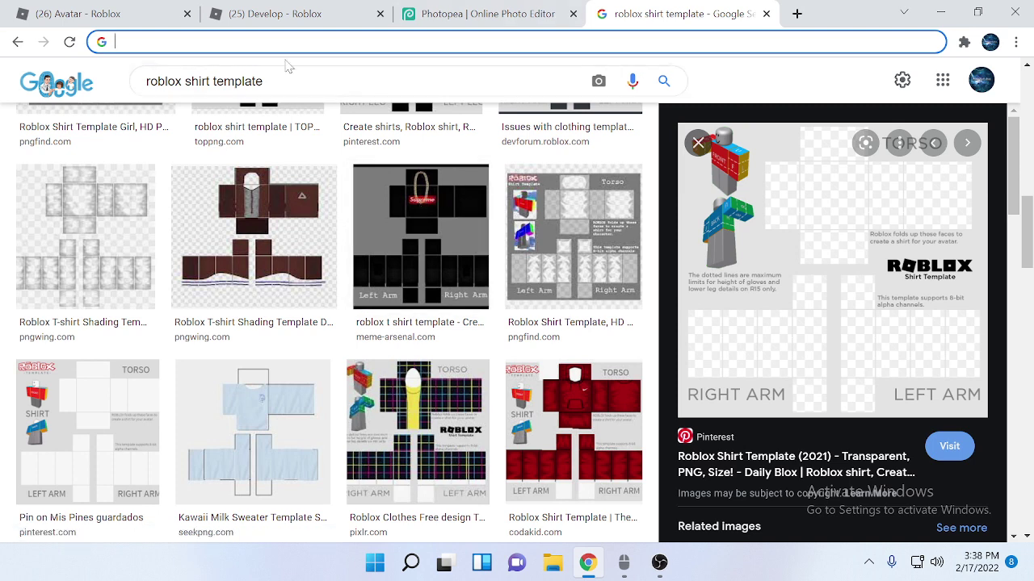
text(black bla)
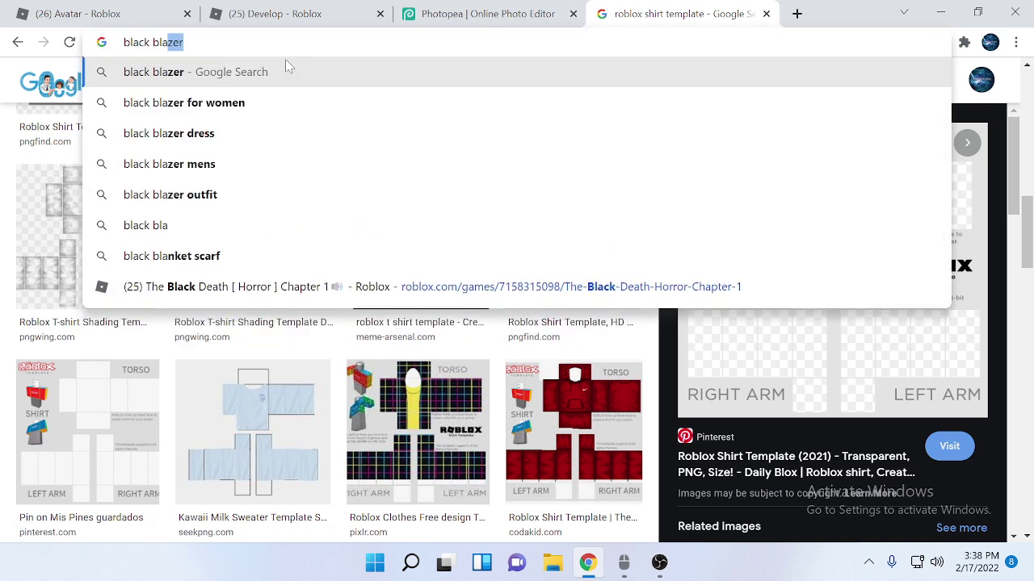
key(BackSpace)
key(BackSpace)
text(ackround)
key(Return)
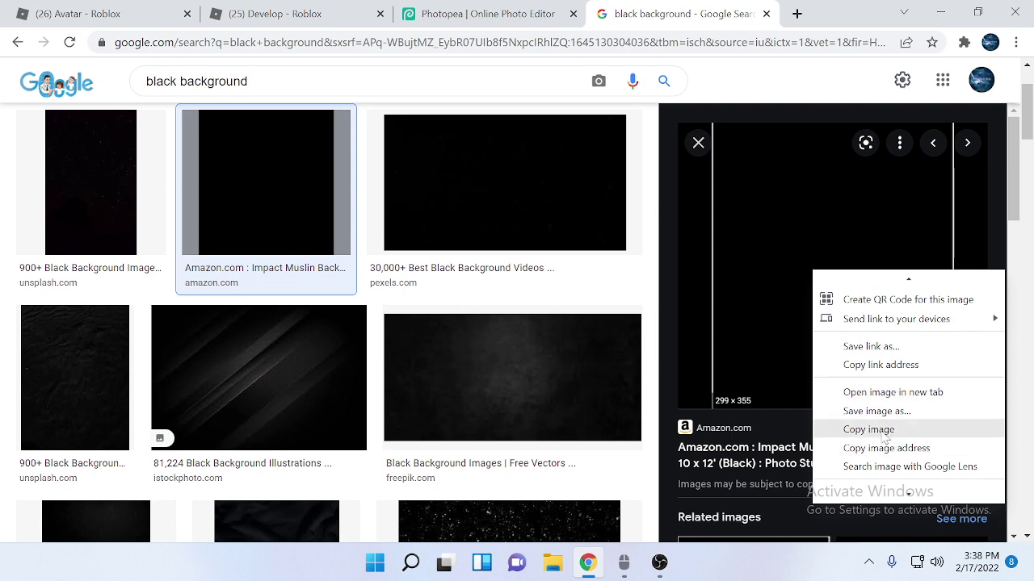
Copy the plain black image and paste it as a new layer on the shirt template
click(868, 430)
click(438, 11)
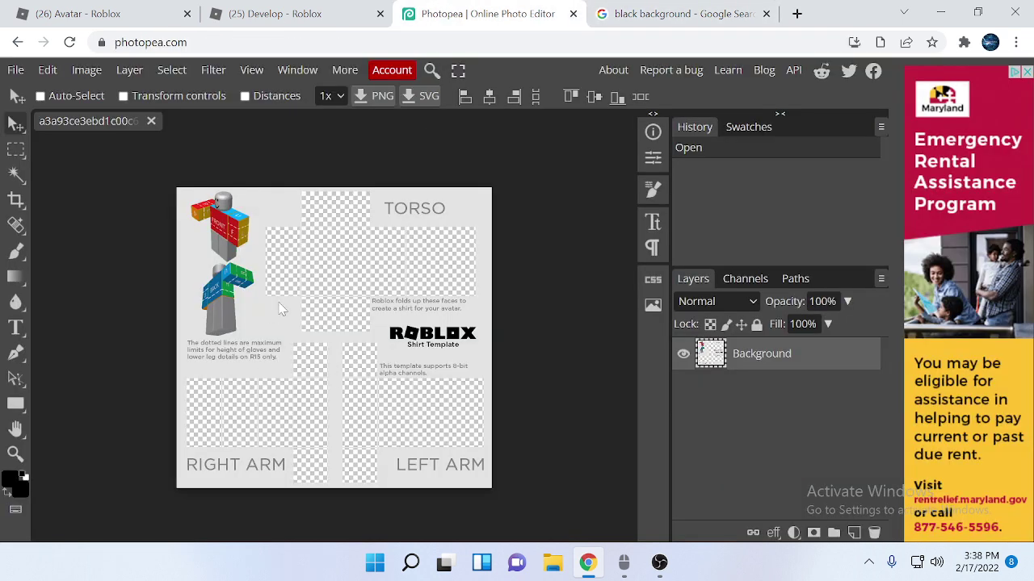
key(ctrl+v)
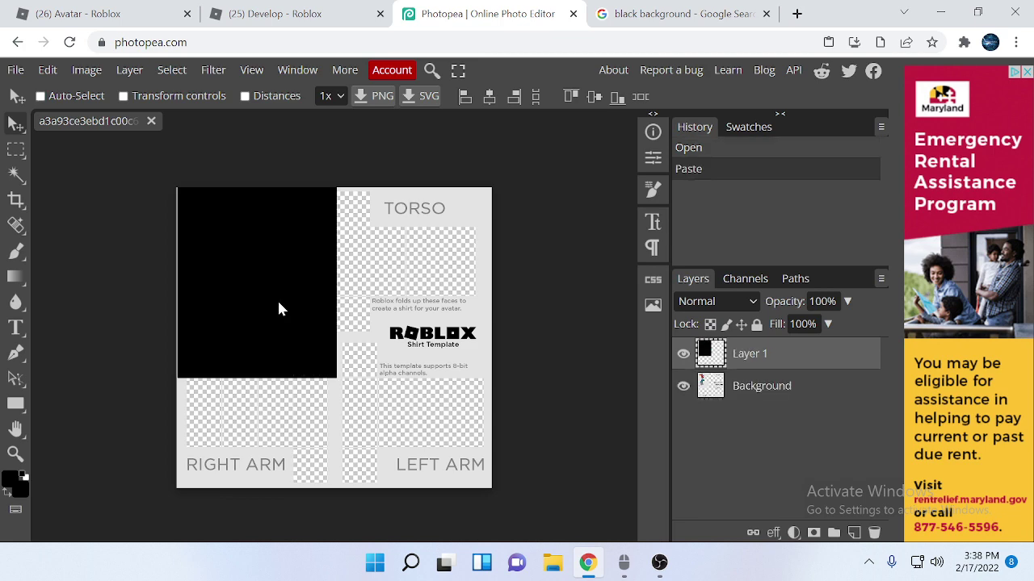
mouse_move(268, 295)
mouse_down()
mouse_move(336, 359)
mouse_move(271, 289)
mouse_up()
Scale the black layer over the whole canvas and move it beneath the template Background layer
click(48, 70)
scroll(104, 452, down, 2)
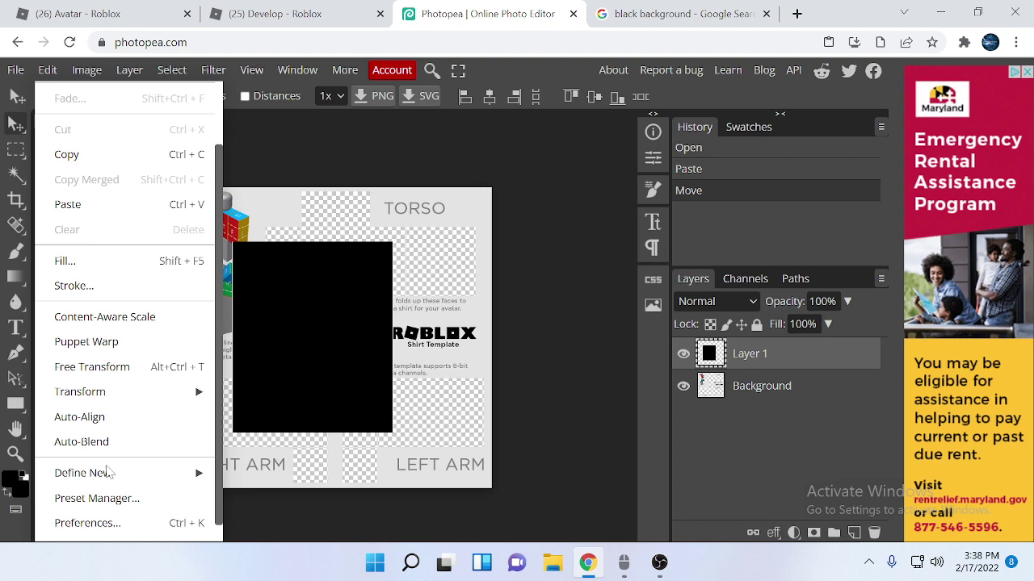
click(266, 297)
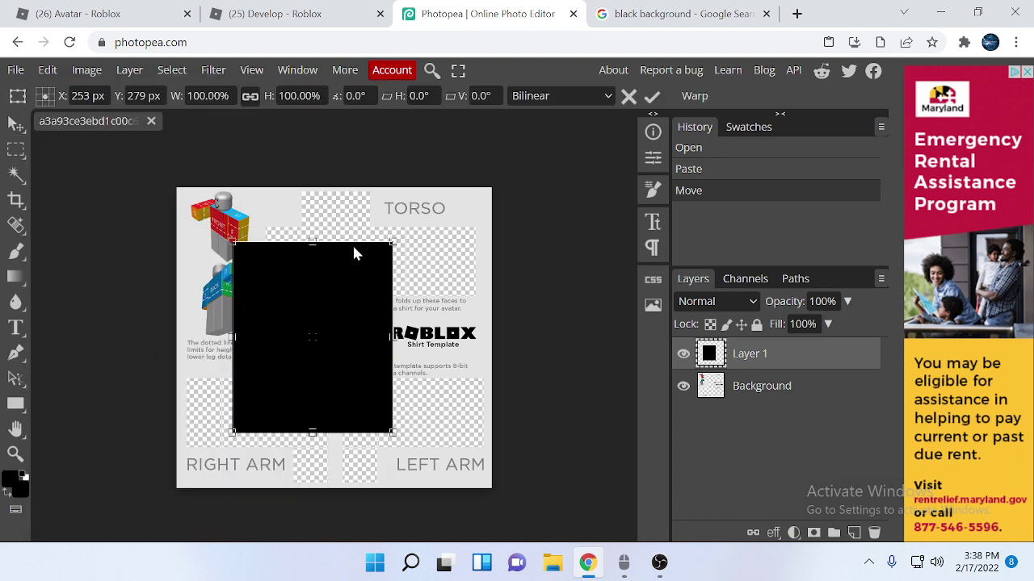
drag(314, 242, 314, 71)
drag(235, 253, 32, 253)
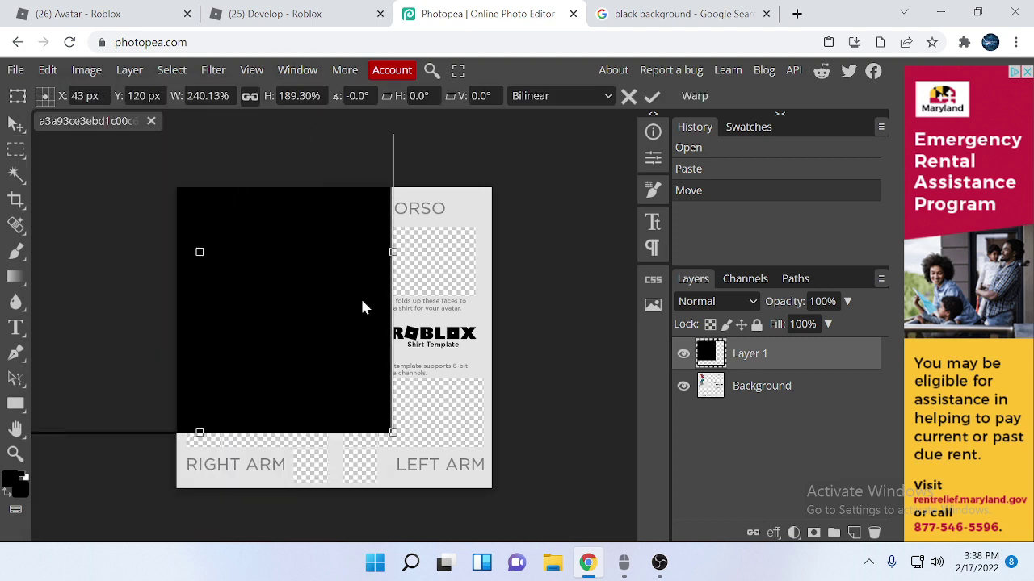
drag(388, 252, 584, 252)
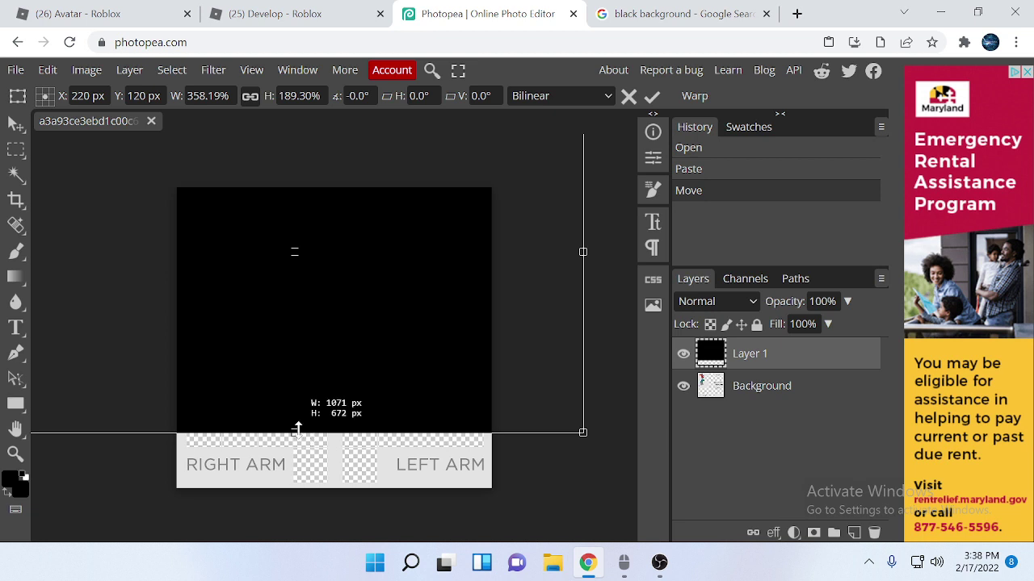
drag(298, 429, 385, 483)
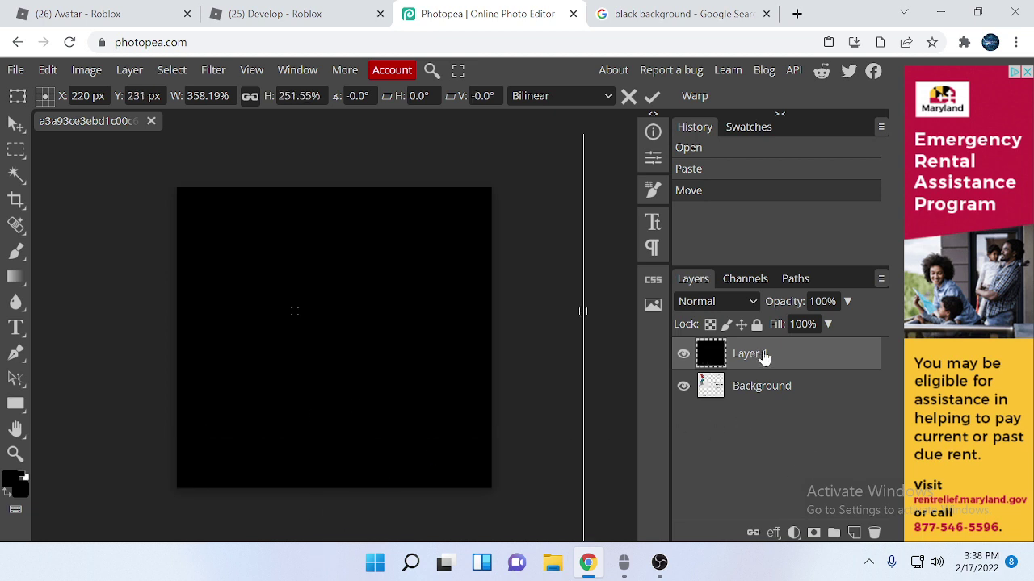
drag(768, 360, 759, 410)
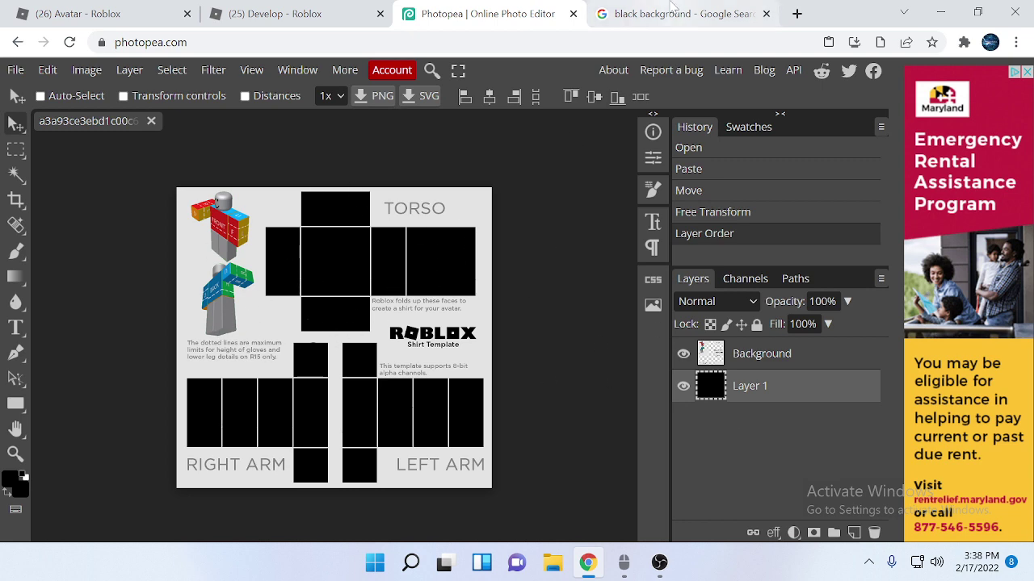
Clear the black-background search and start a new Supreme search in the address bar
click(646, 14)
key(BackSpace)
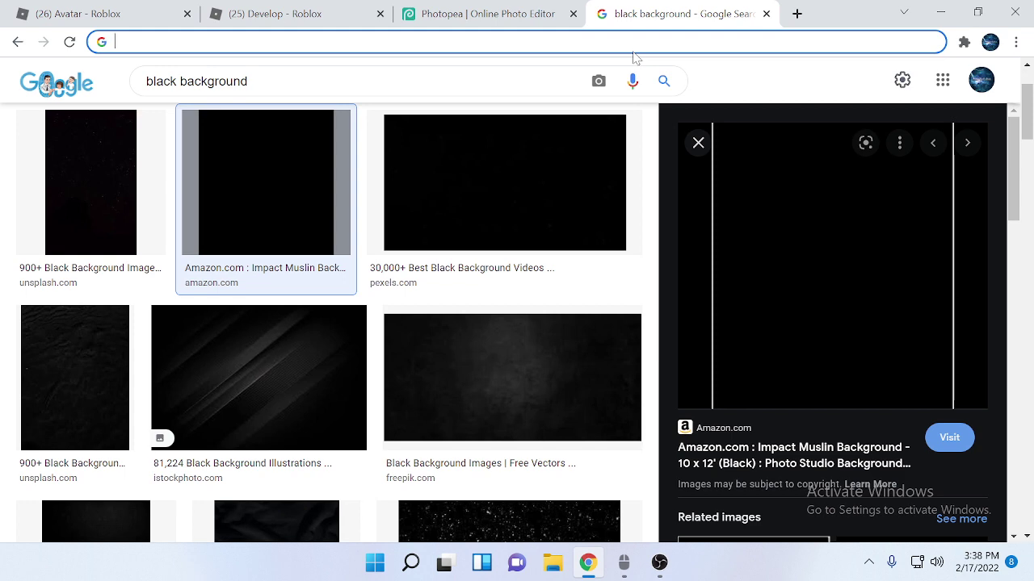
text(Sup)
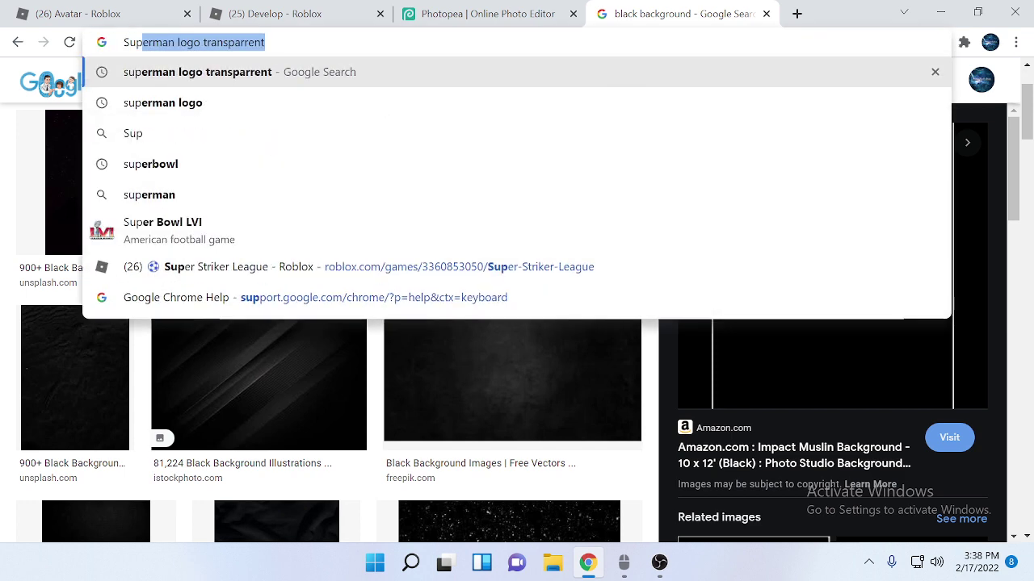
text(e)
key(BackSpace)
key(BackSpace)
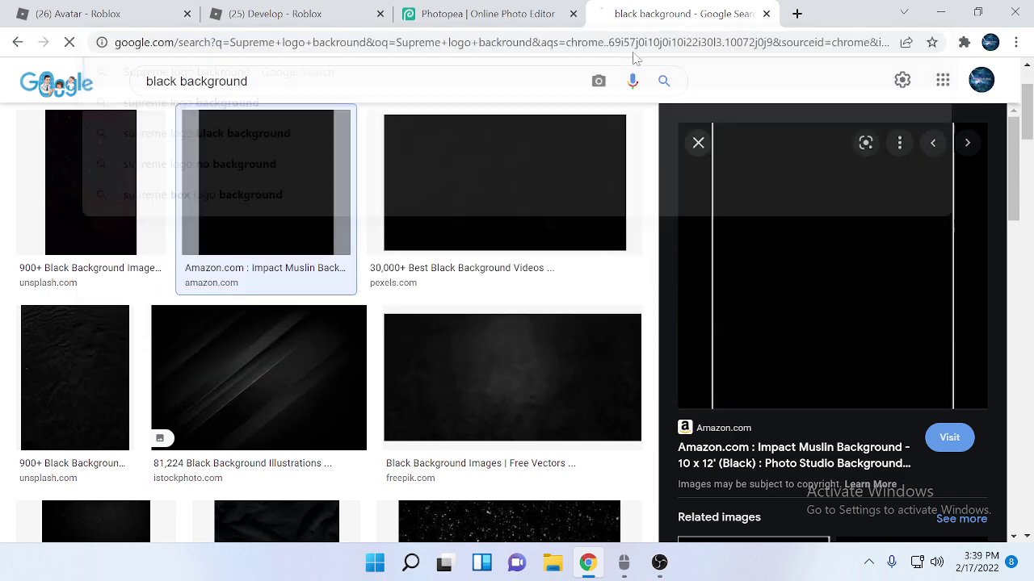
scroll(329, 339, down, 2)
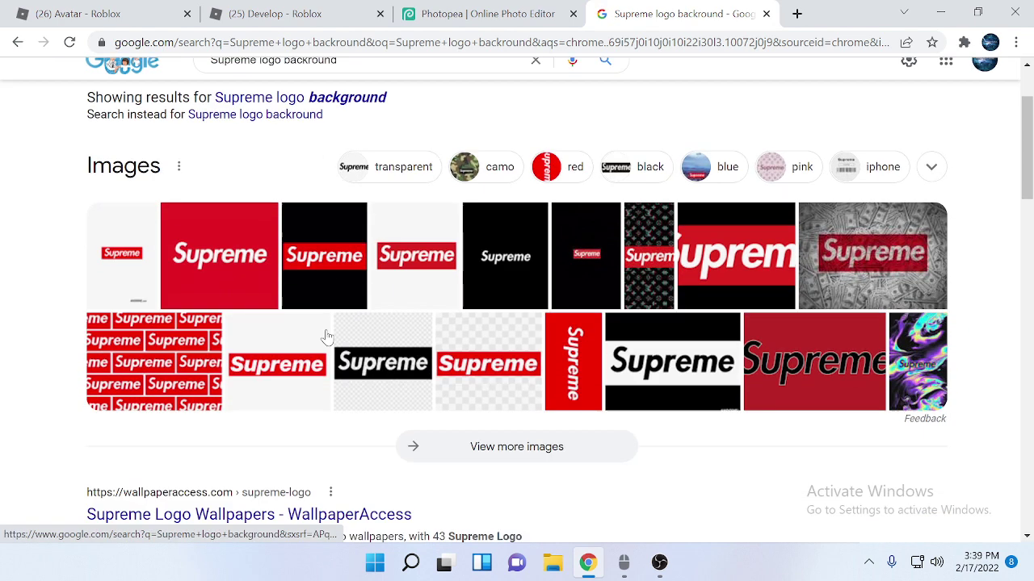
scroll(327, 337, down, 1)
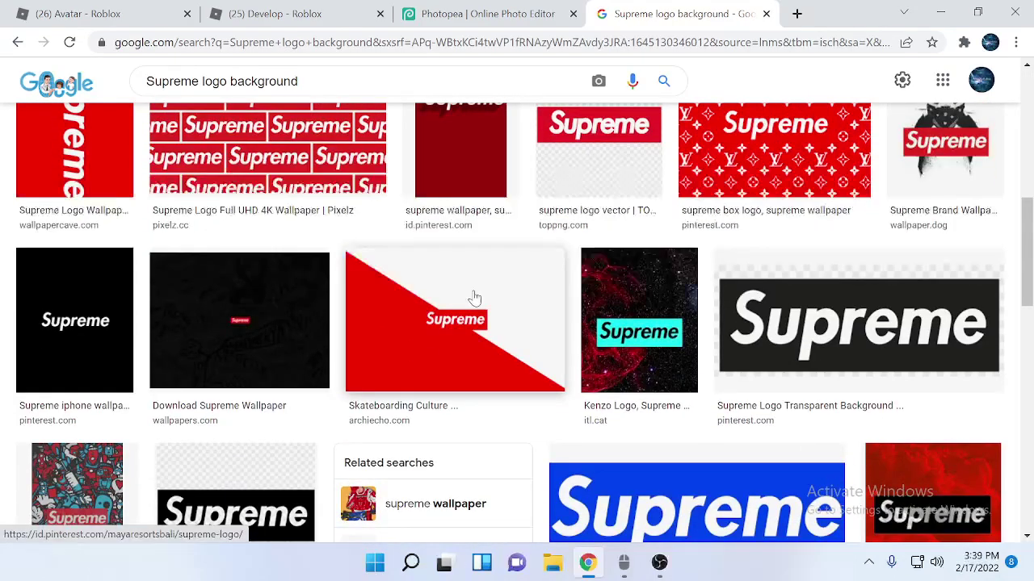
scroll(612, 300, down, 3)
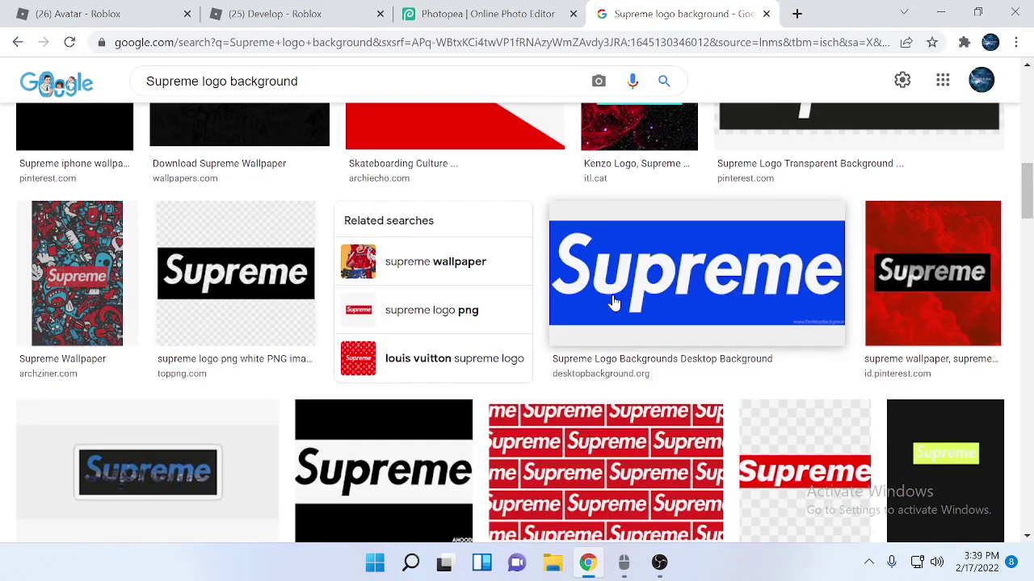
scroll(611, 300, down, 3)
scroll(613, 303, down, 1)
scroll(613, 303, down, 1)
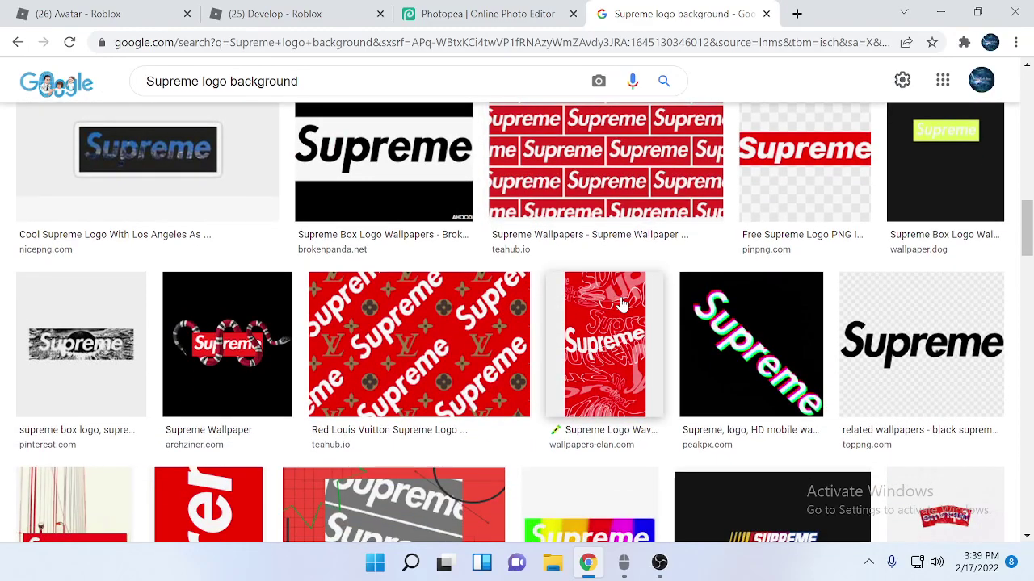
scroll(622, 303, down, 1)
scroll(626, 304, down, 3)
scroll(634, 303, down, 1)
scroll(646, 304, down, 2)
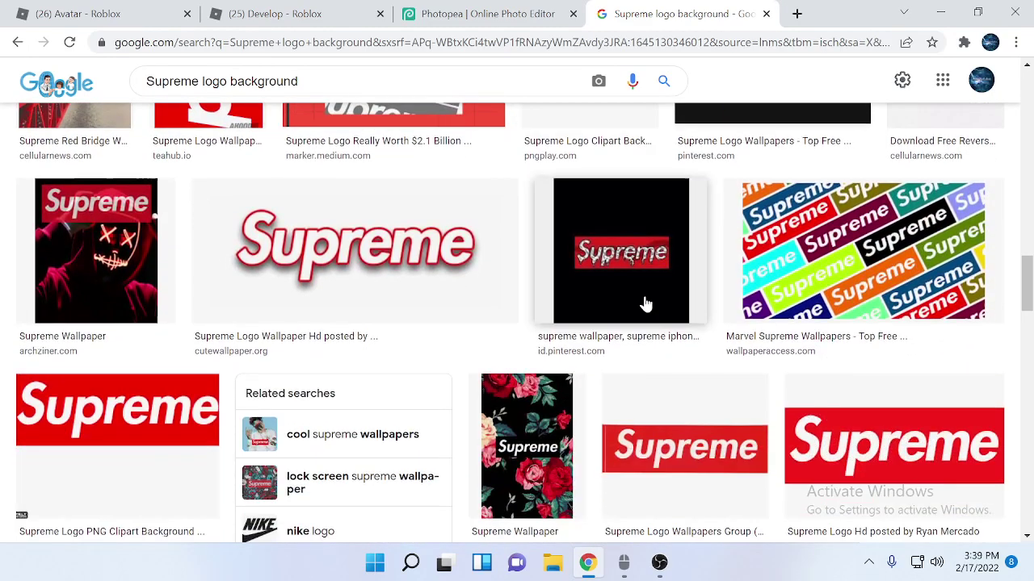
scroll(646, 304, down, 1)
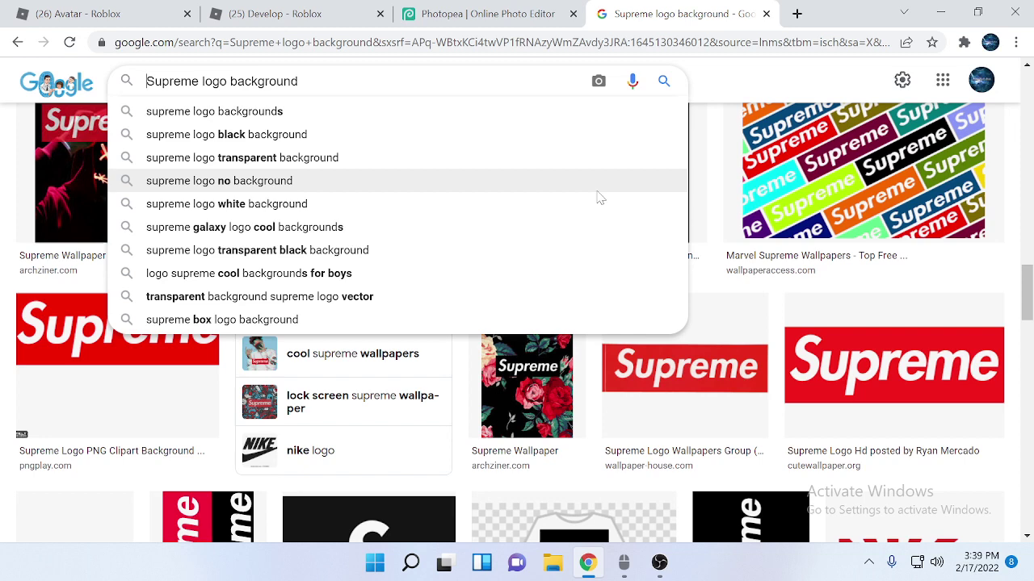
scroll(671, 161, up, 1)
scroll(671, 153, up, 4)
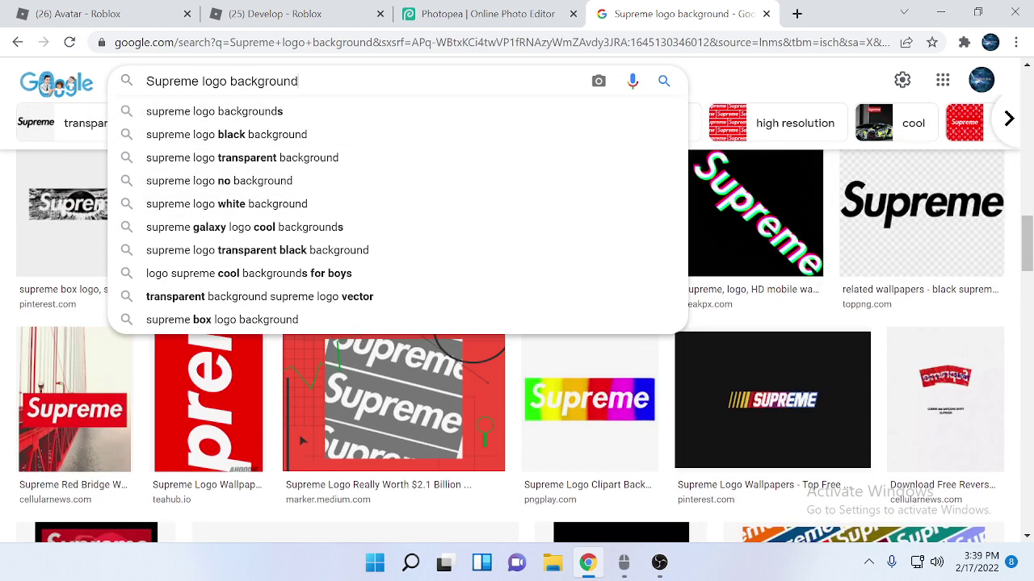
scroll(242, 420, down, 2)
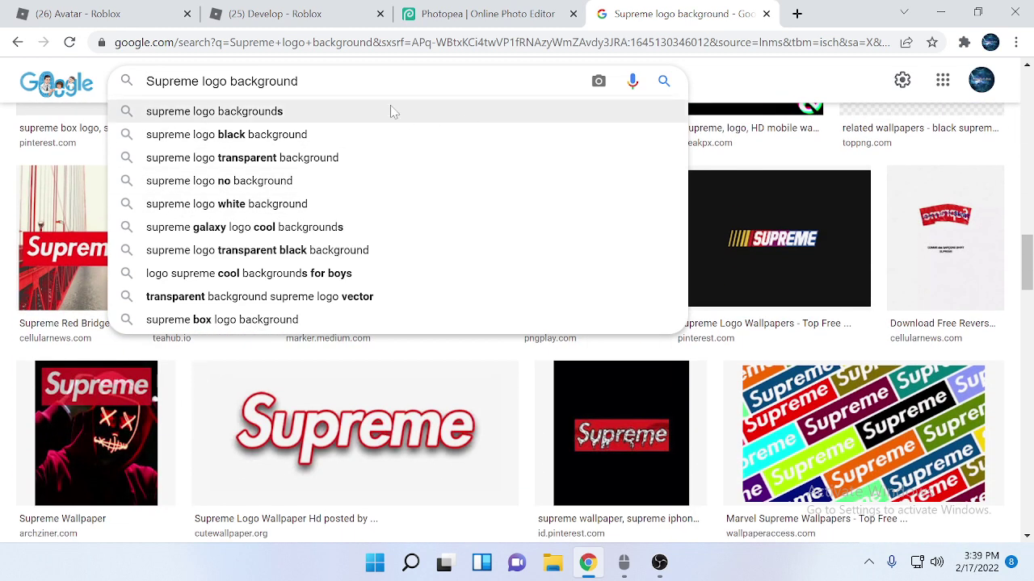
Search images for 'supreme logo backgrounds' and copy the white Supreme logo wallpaper
click(284, 120)
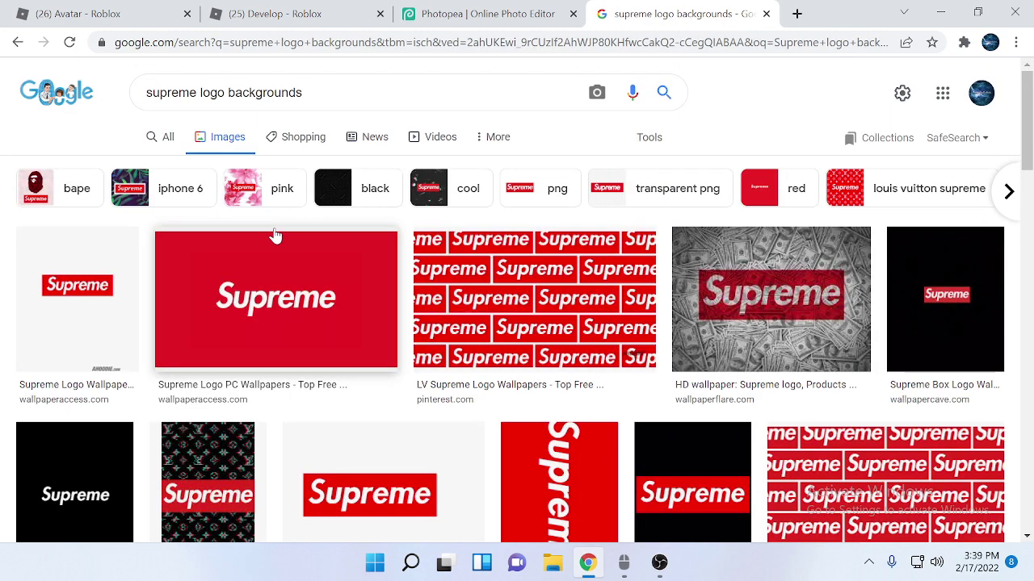
scroll(580, 296, down, 3)
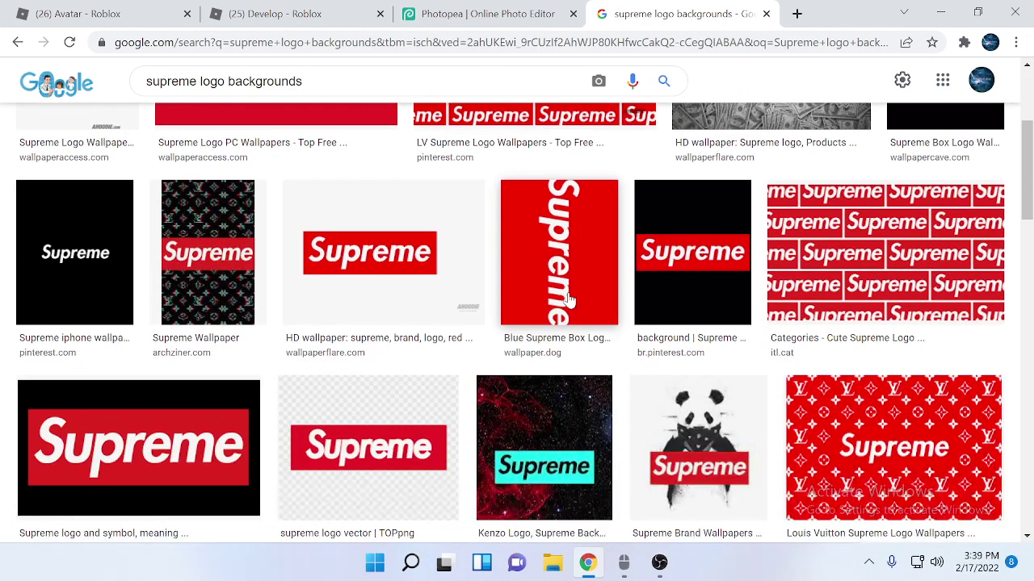
click(380, 267)
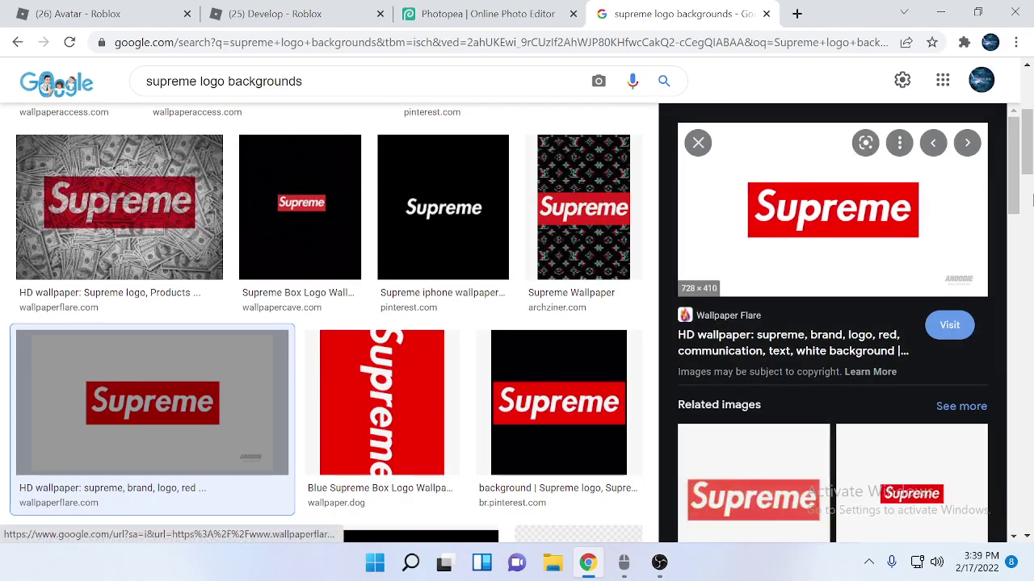
click(796, 14)
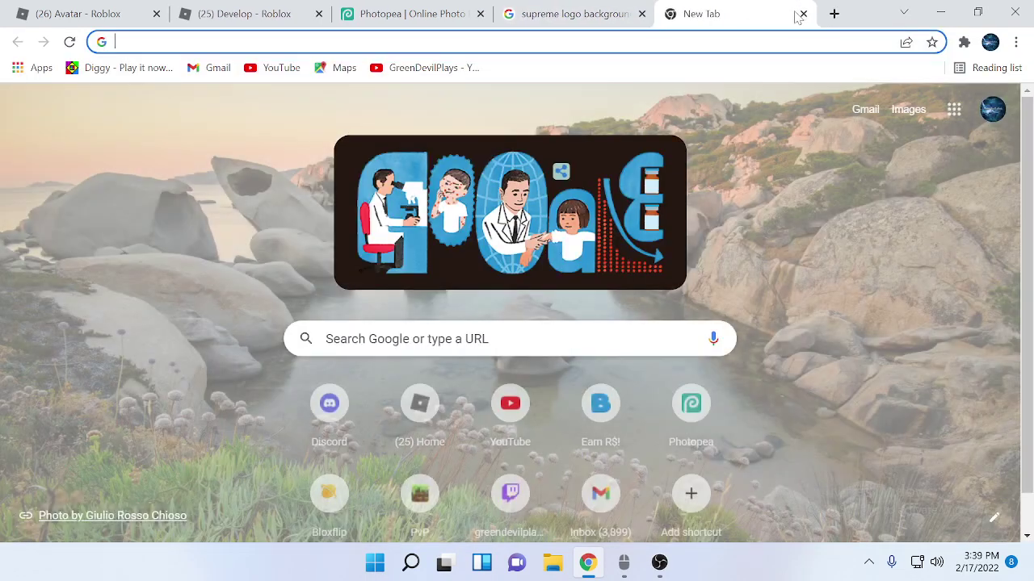
click(803, 13)
right_click(840, 241)
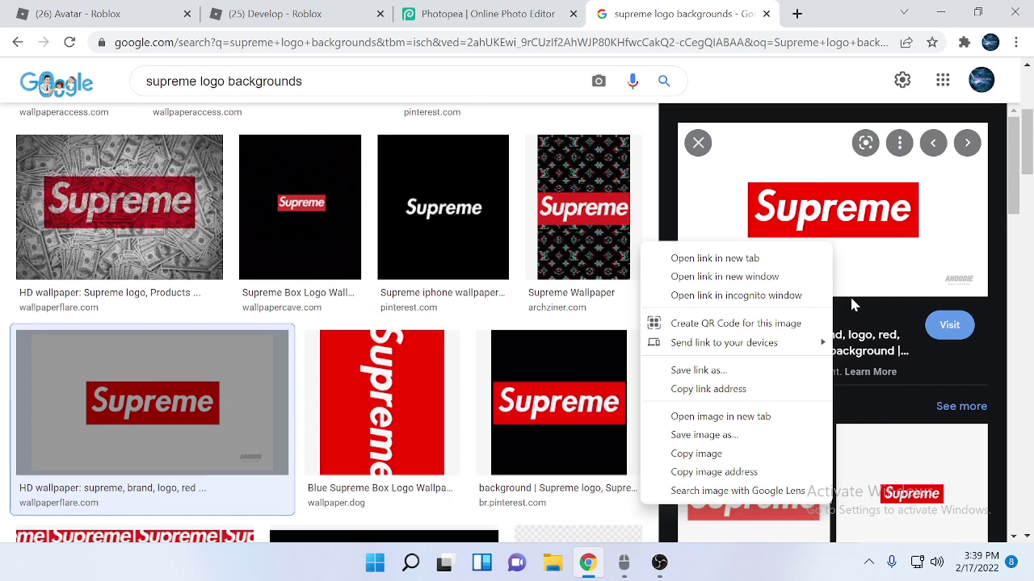
click(727, 459)
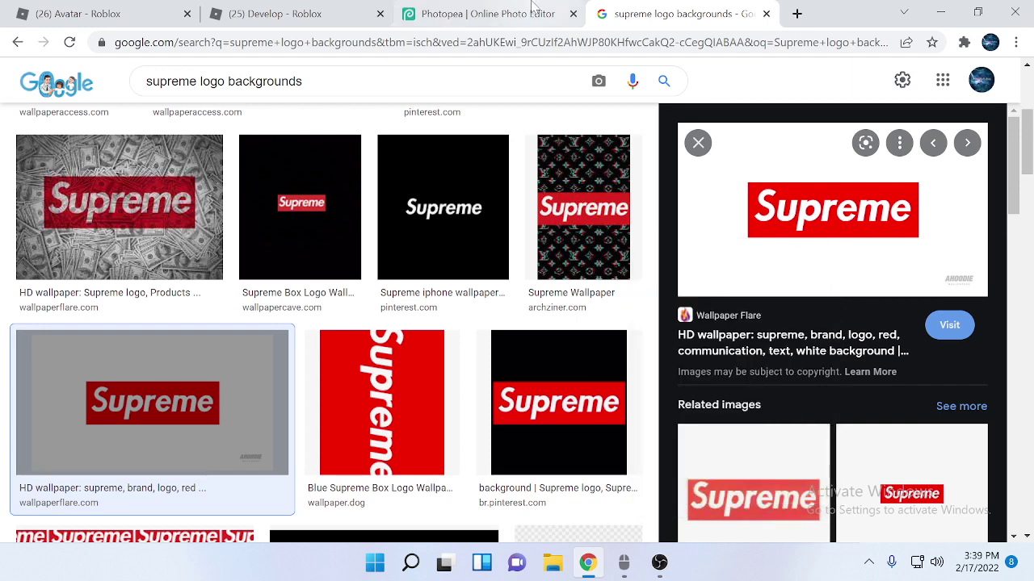
Paste the Supreme logo into the shirt template, then delete that layer
click(501, 14)
key(ctrl+v)
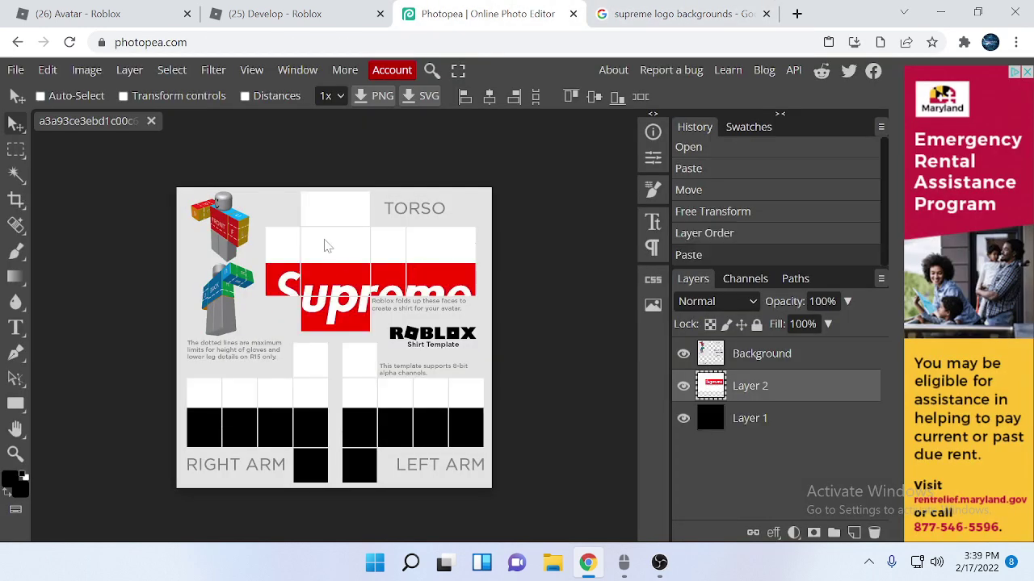
drag(323, 242, 323, 276)
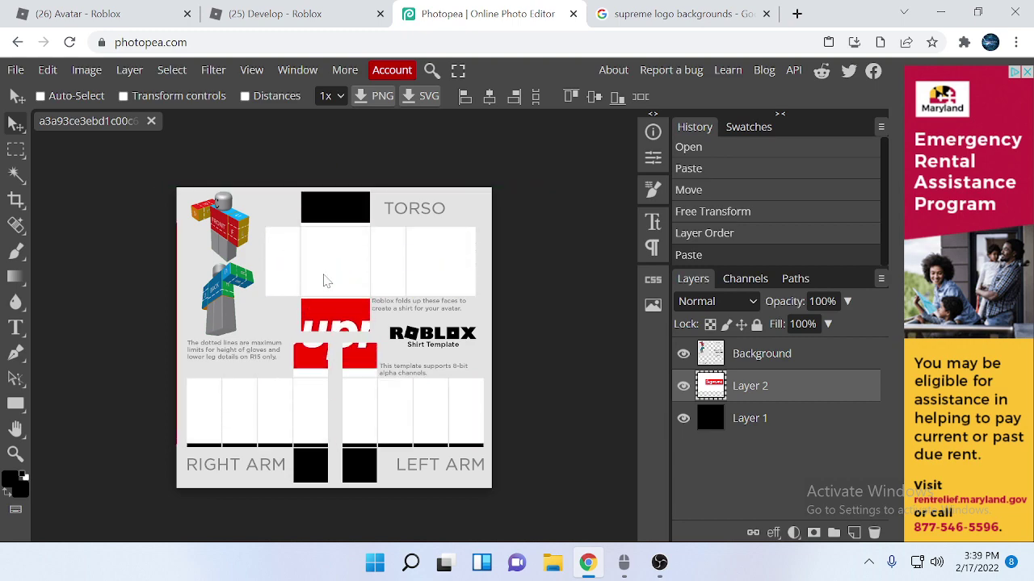
right_click(757, 396)
click(638, 211)
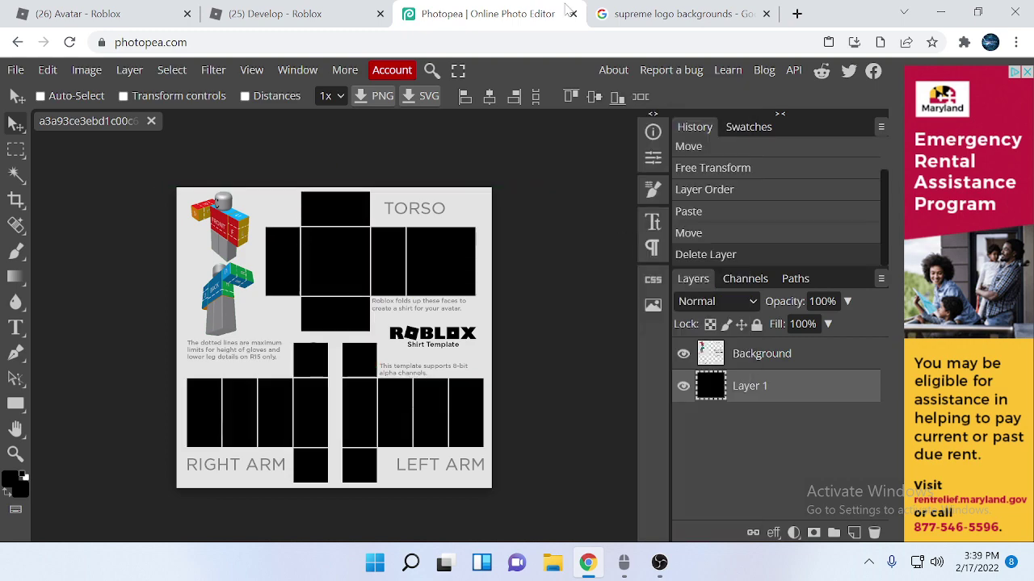
click(686, 13)
Google 'transparent maker', back out of ImageMatting, and open tools.picsart.com's background remover
click(795, 13)
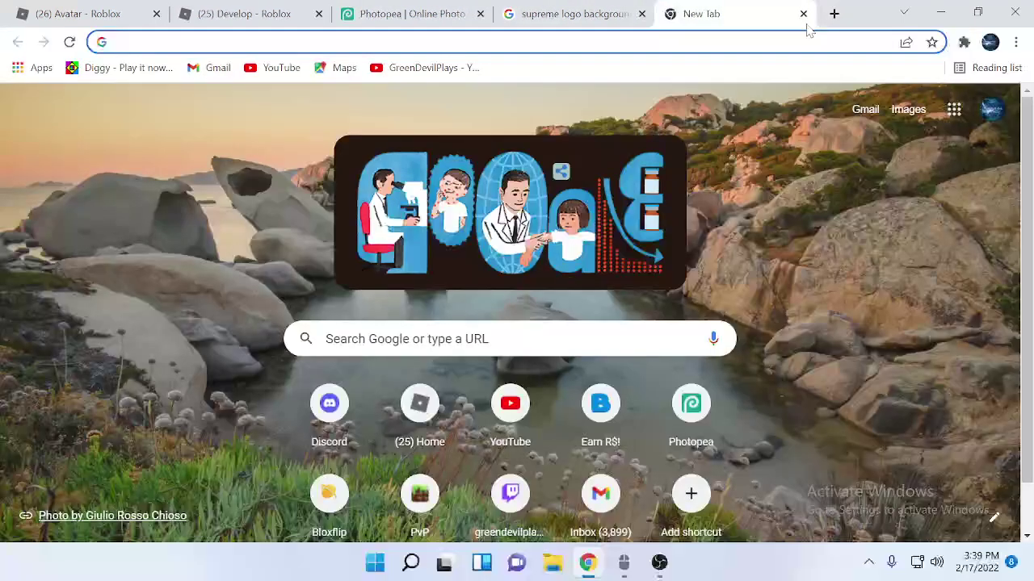
text(rtr)
key(BackSpace)
key(BackSpace)
key(BackSpace)
text(t)
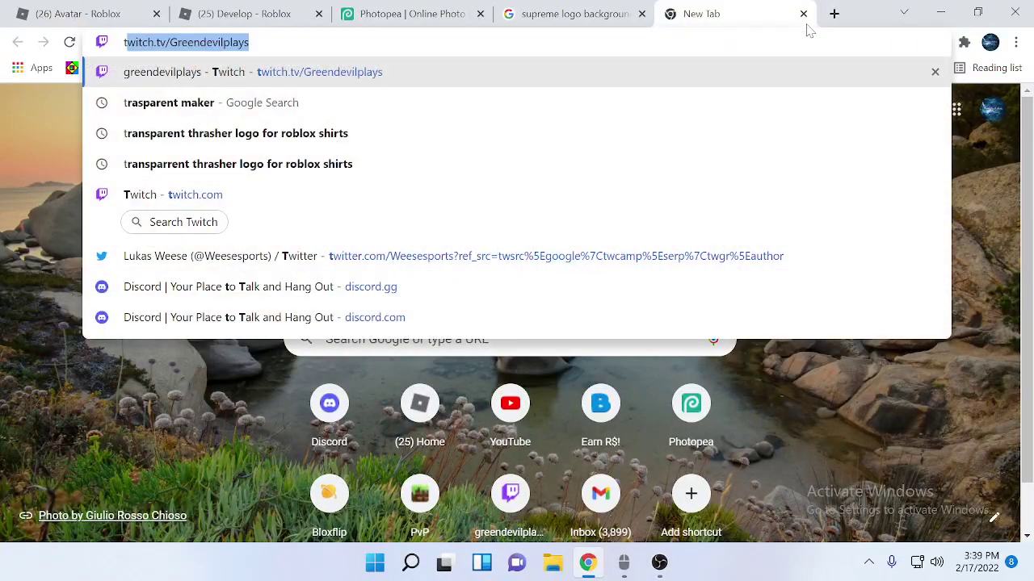
text(ranspare)
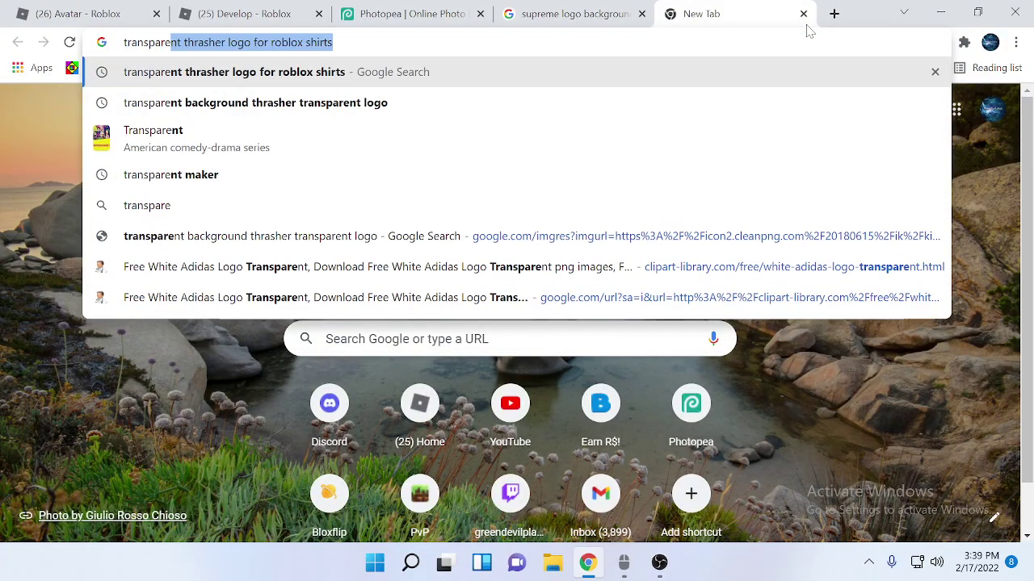
text(nt make)
key(Return)
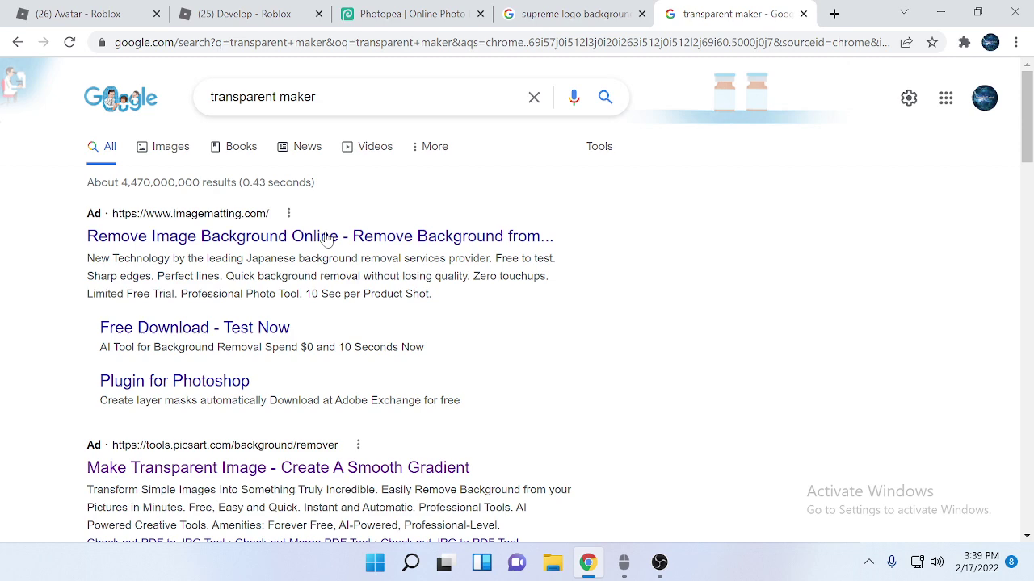
click(257, 245)
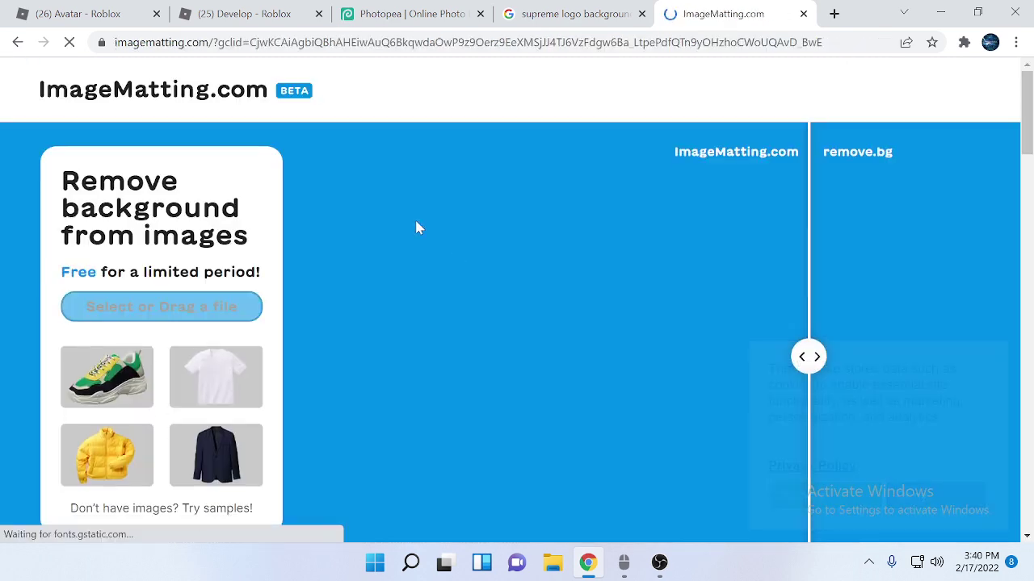
click(17, 42)
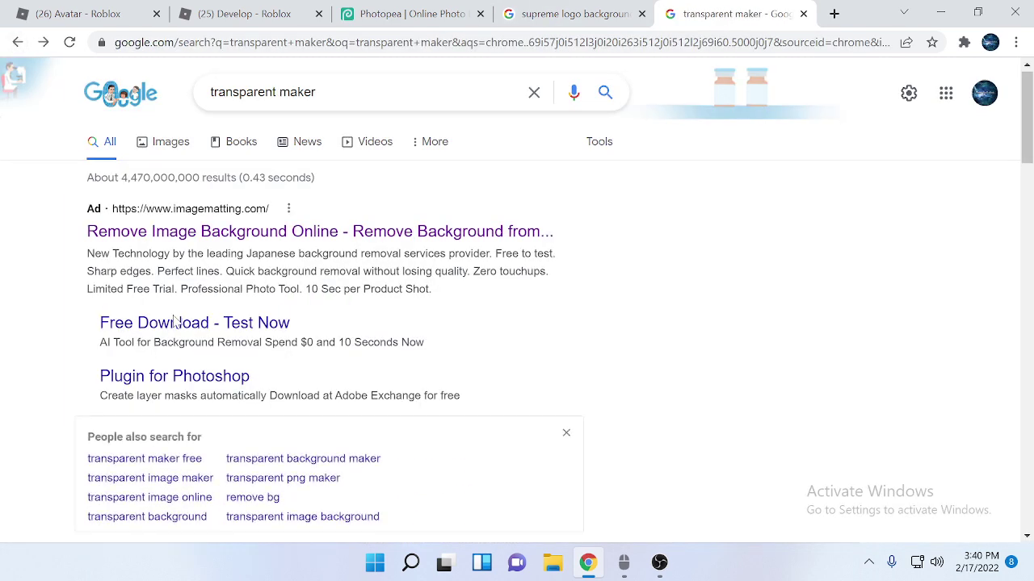
scroll(174, 337, down, 3)
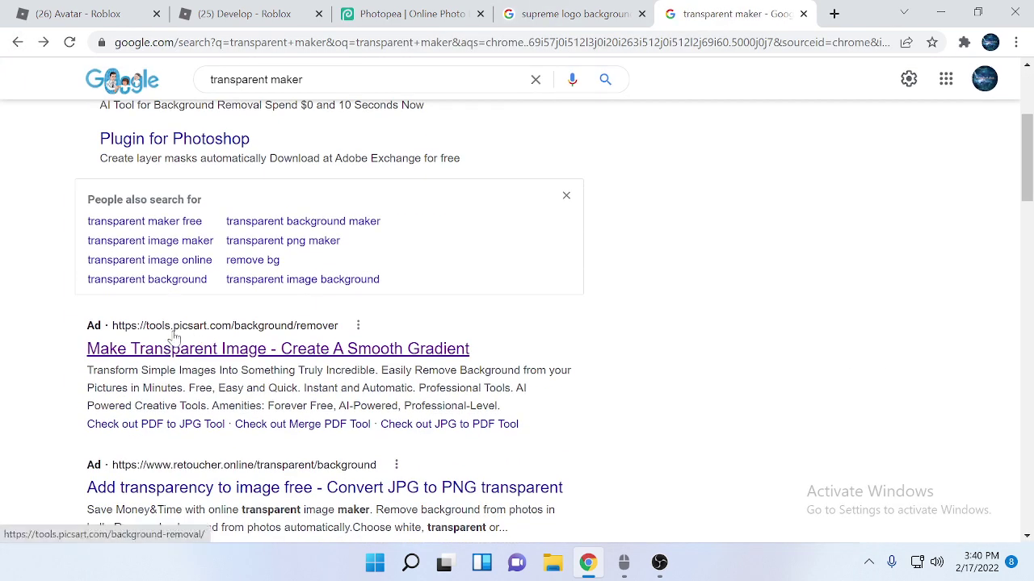
click(406, 353)
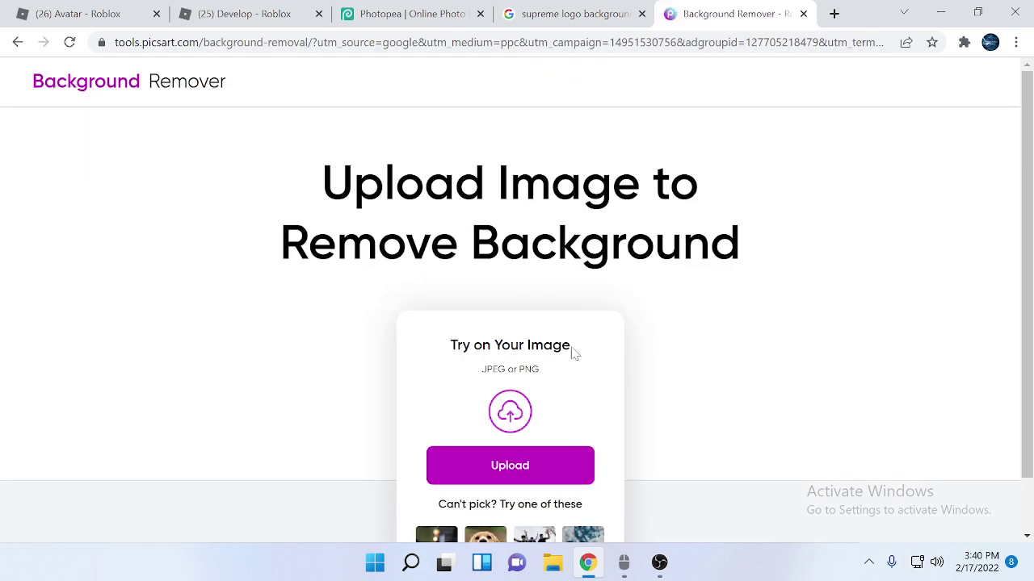
Drag the Supreme logo image into Picsart and download the transparent-background cutout
click(624, 10)
mouse_move(779, 235)
mouse_down()
mouse_move(733, 21)
mouse_move(609, 401)
mouse_up()
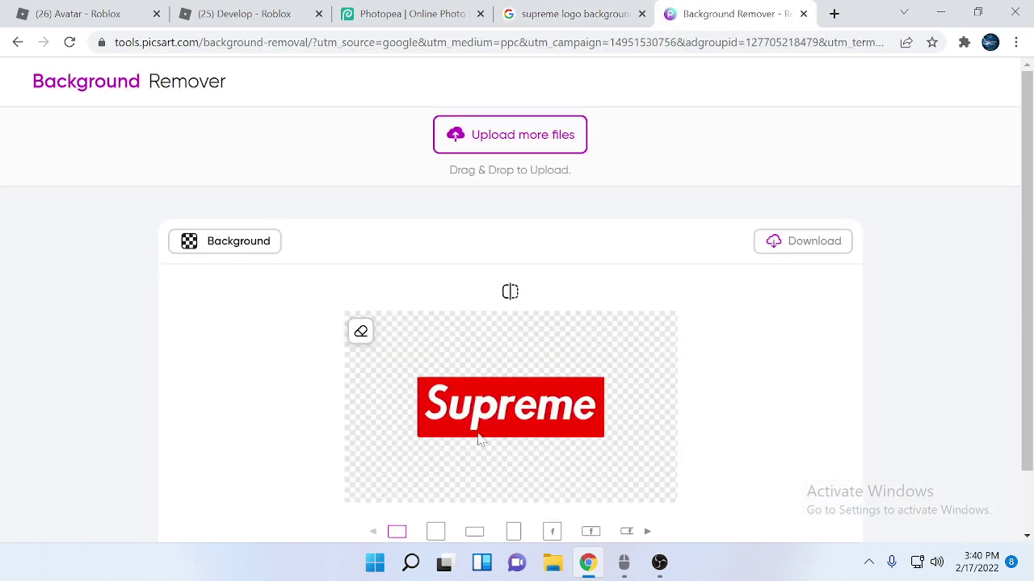
right_click(556, 380)
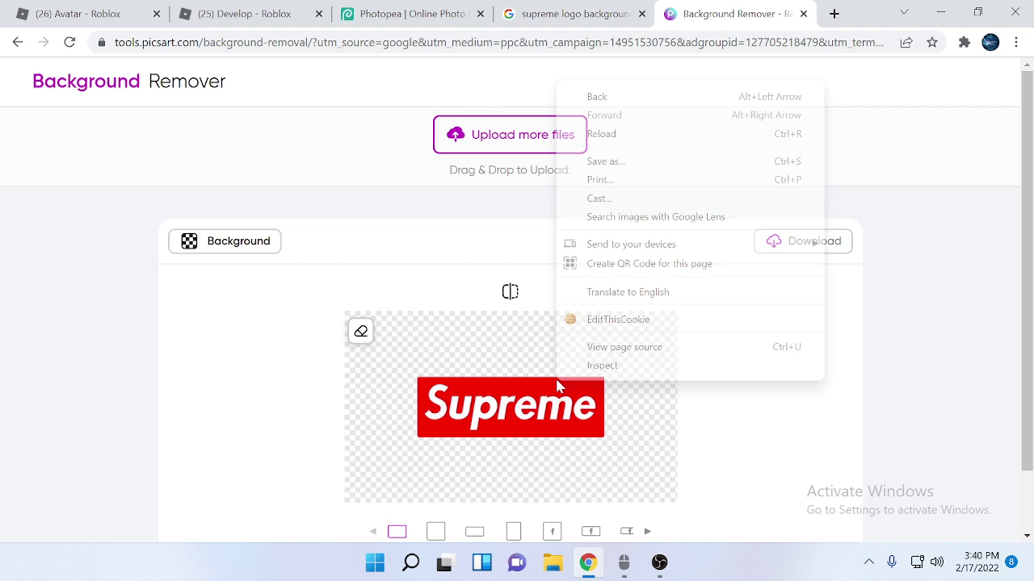
click(867, 412)
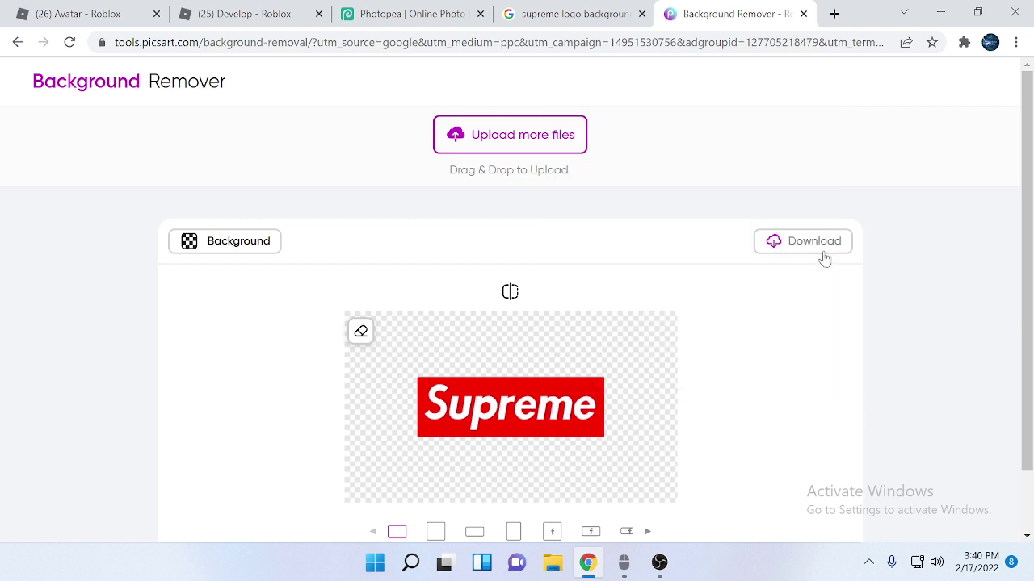
click(814, 242)
Place the downloaded transparent Supreme logo PNG into the template using File > Open & Place
key(ctrl+3)
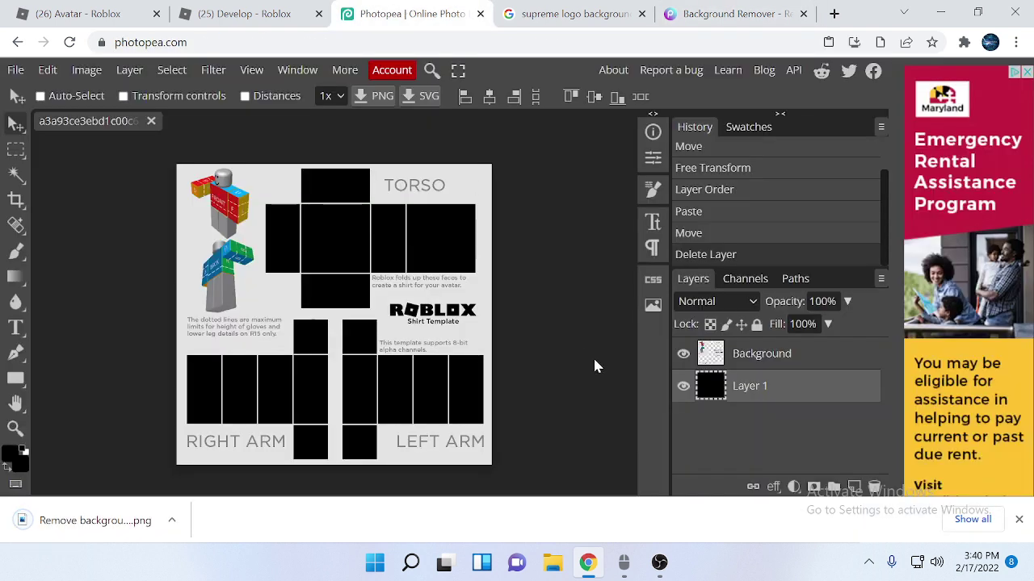
click(1020, 521)
click(15, 70)
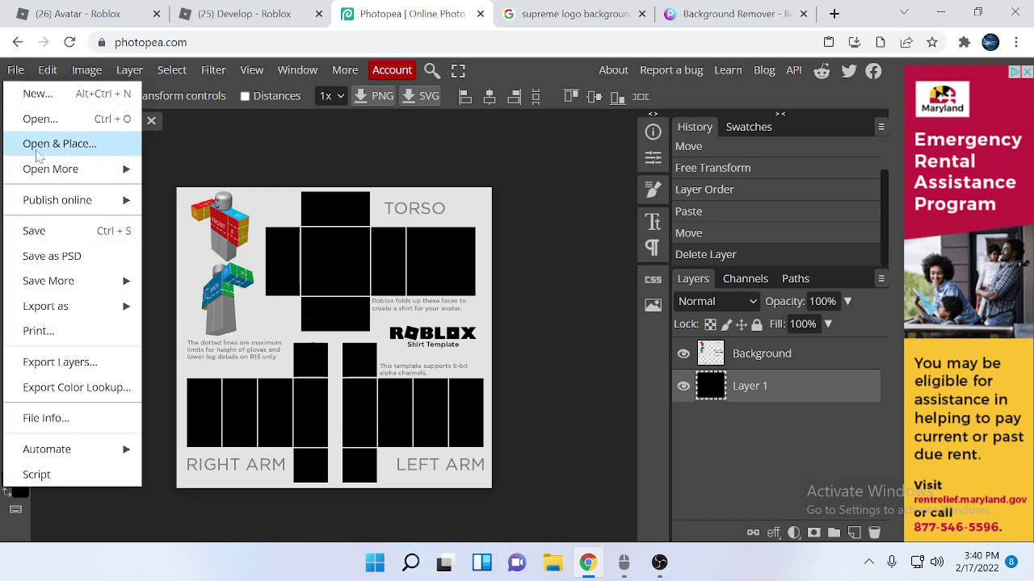
click(38, 155)
click(204, 153)
click(378, 360)
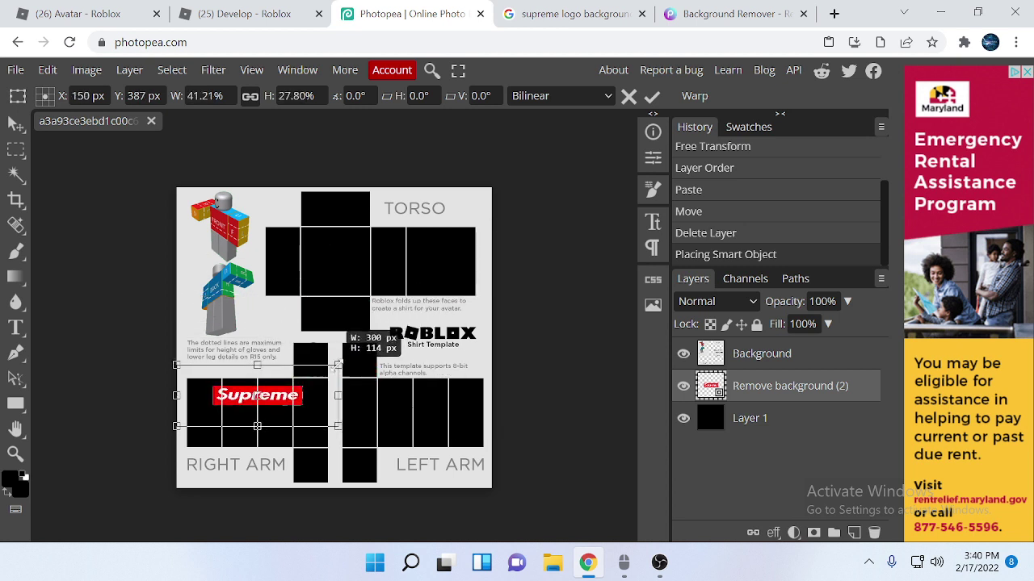
Resize the logo to about 179 × 91 px at the top of the front torso and commit
drag(493, 249, 334, 369)
drag(282, 411, 371, 284)
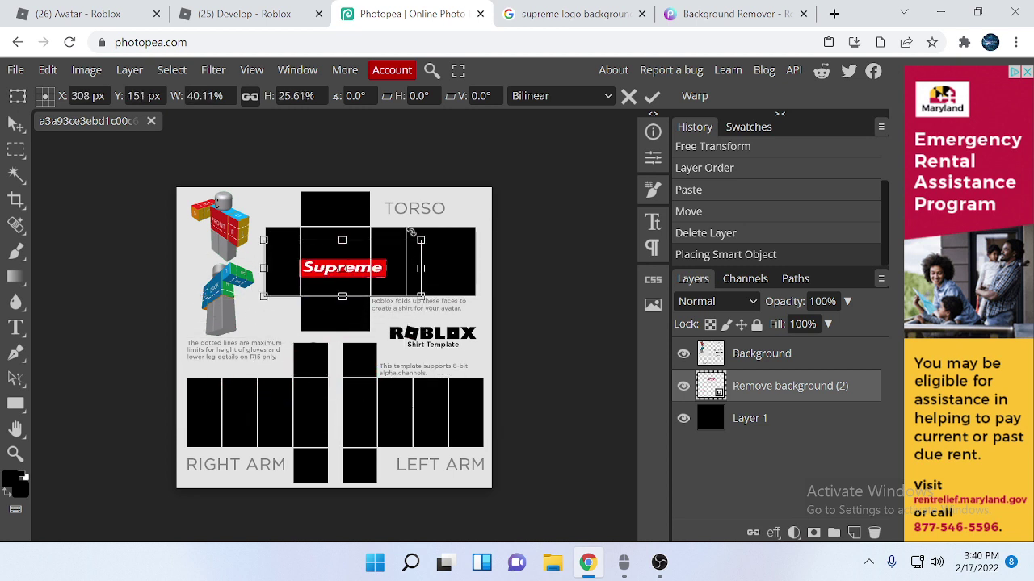
mouse_move(422, 241)
mouse_down()
mouse_move(347, 256)
mouse_move(353, 268)
mouse_up()
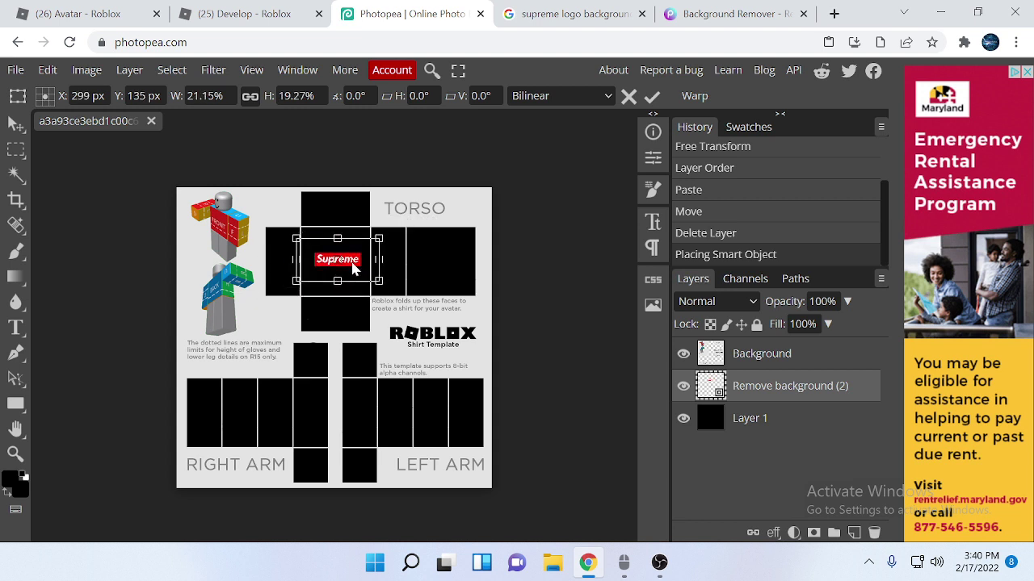
drag(290, 260, 284, 259)
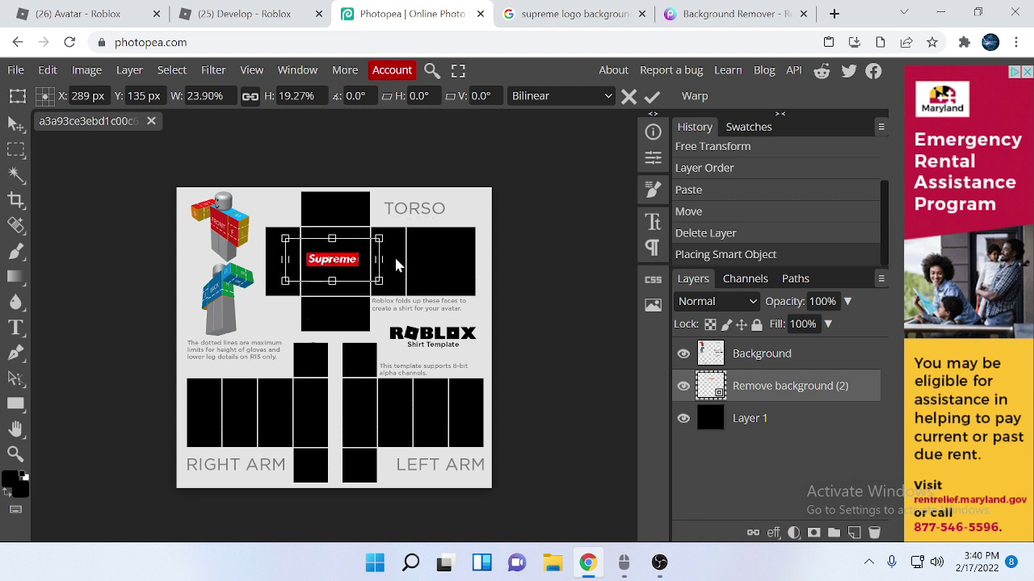
drag(377, 260, 385, 260)
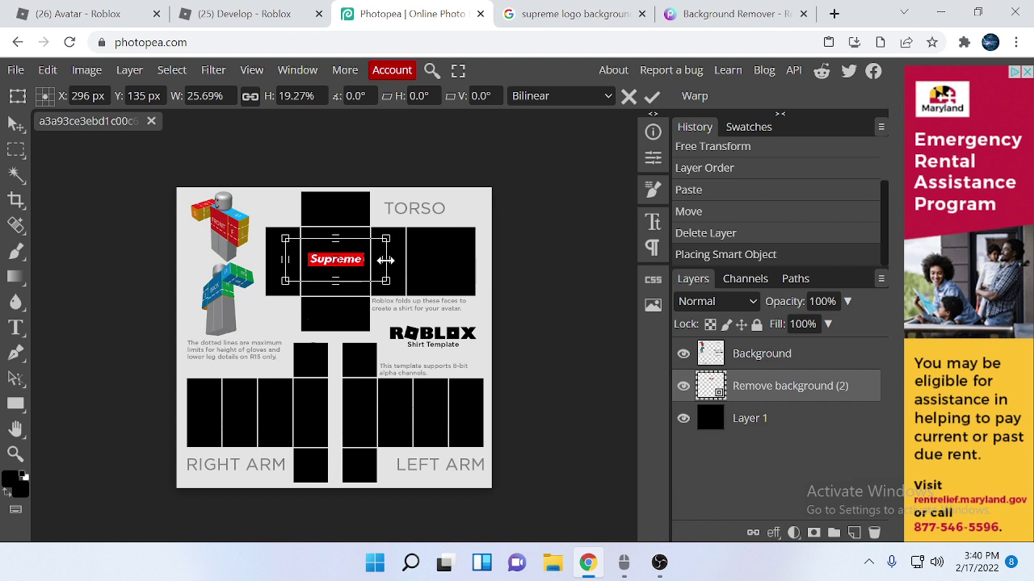
drag(335, 239, 336, 233)
drag(347, 269, 345, 264)
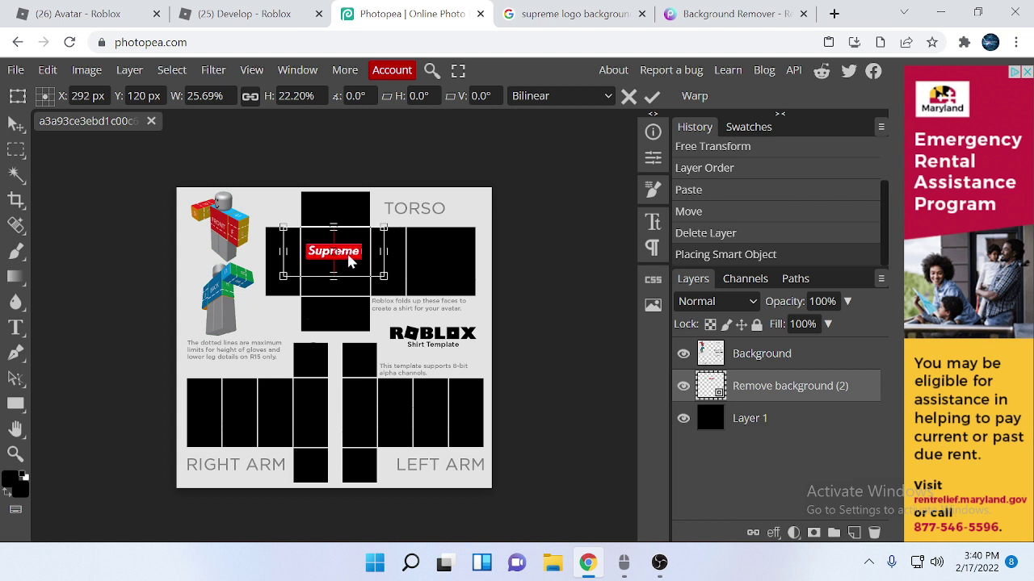
drag(384, 254, 387, 255)
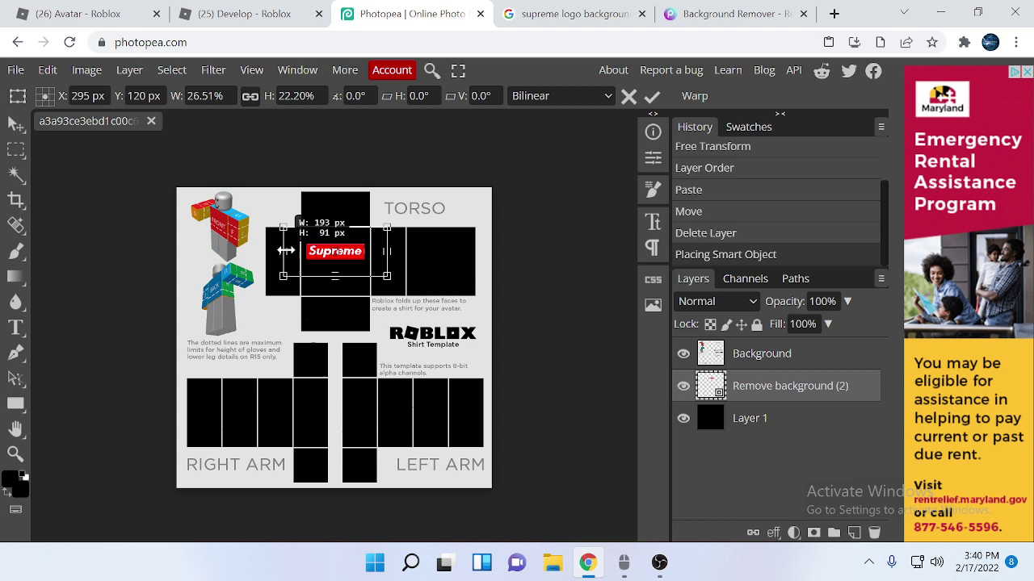
drag(285, 252, 286, 252)
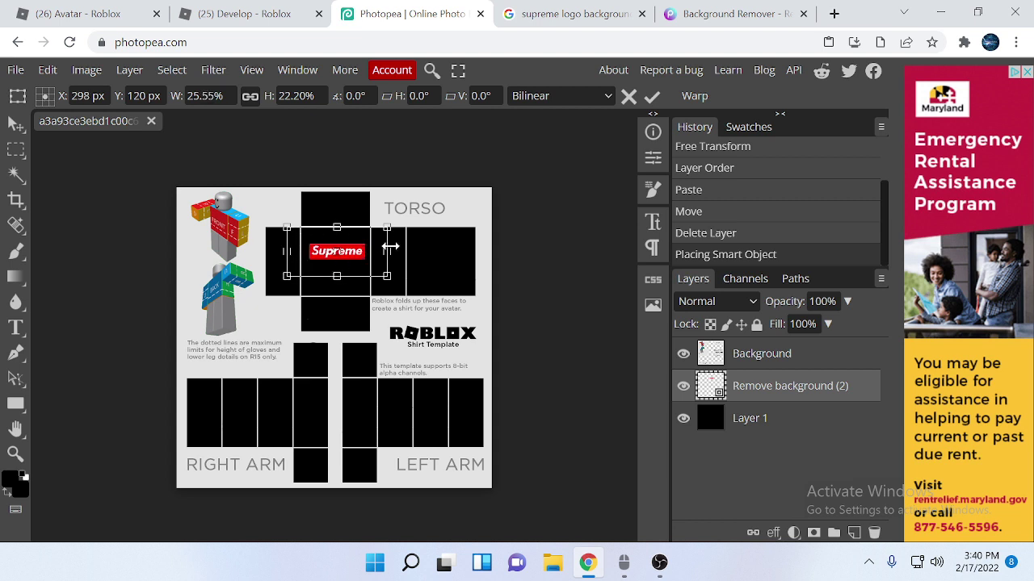
drag(386, 254, 383, 257)
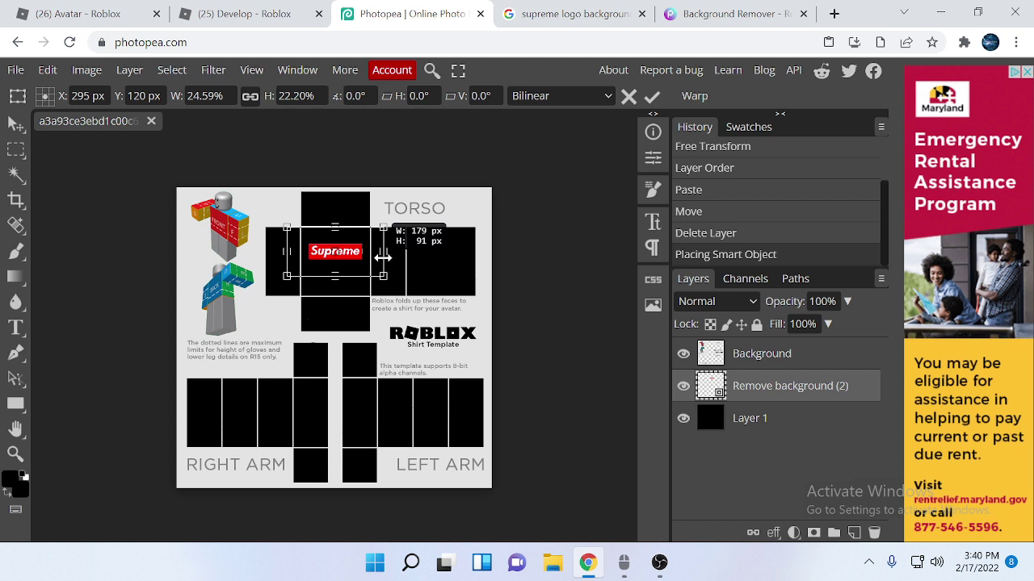
click(776, 425)
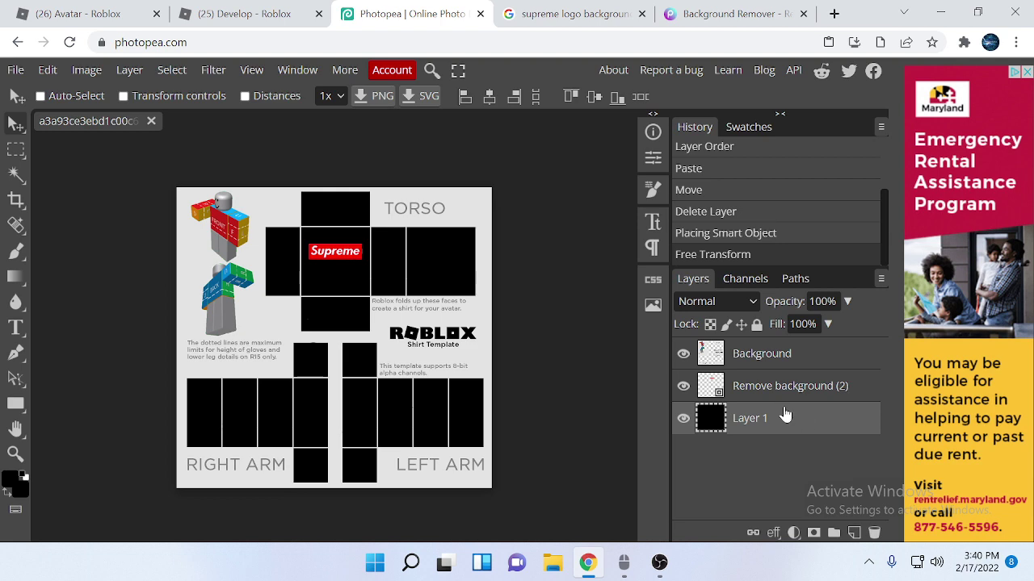
Search the Roblox Avatar Shop for 'supreme shirt' and scroll through the results
click(242, 14)
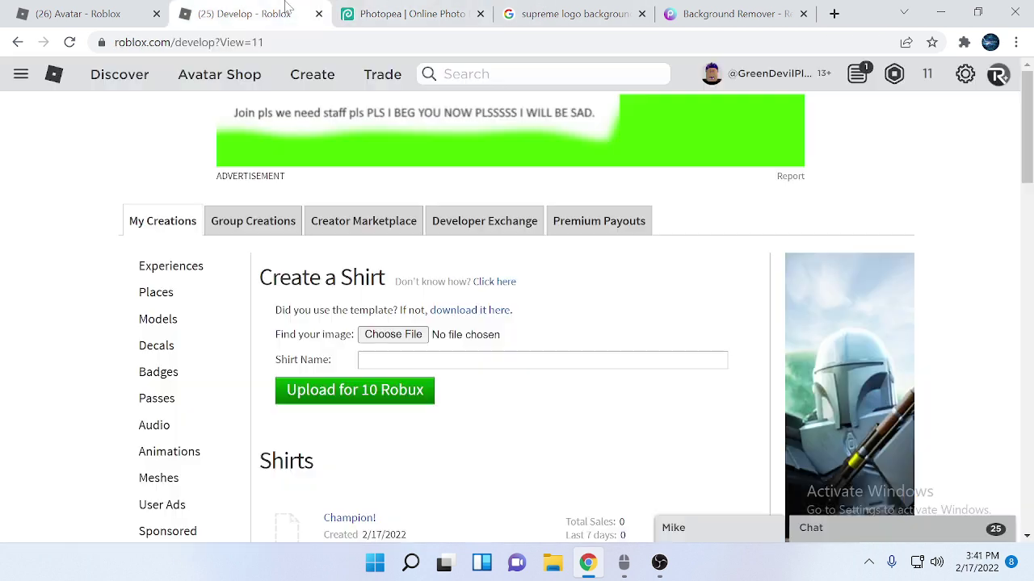
click(81, 14)
click(245, 77)
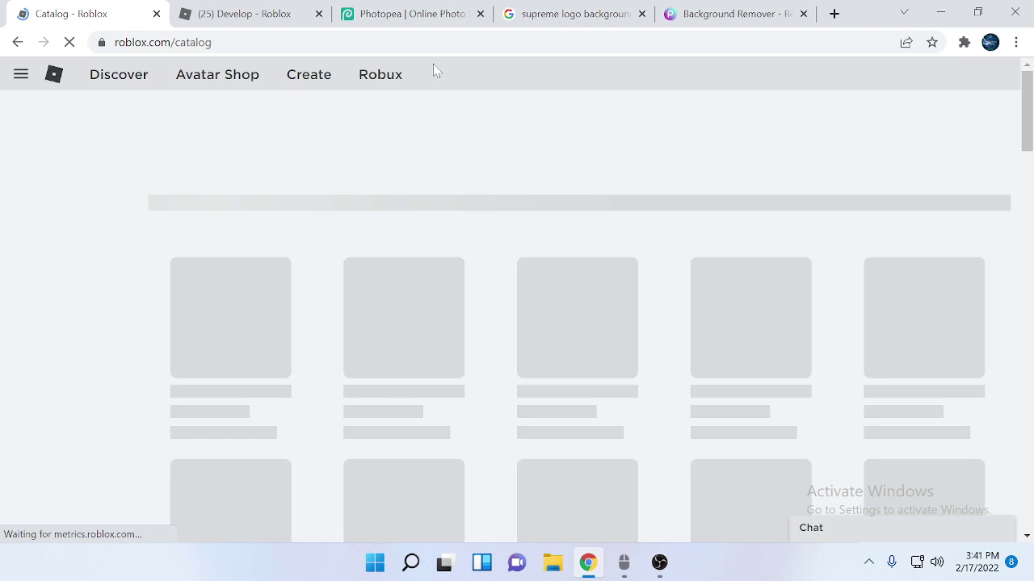
text(supr)
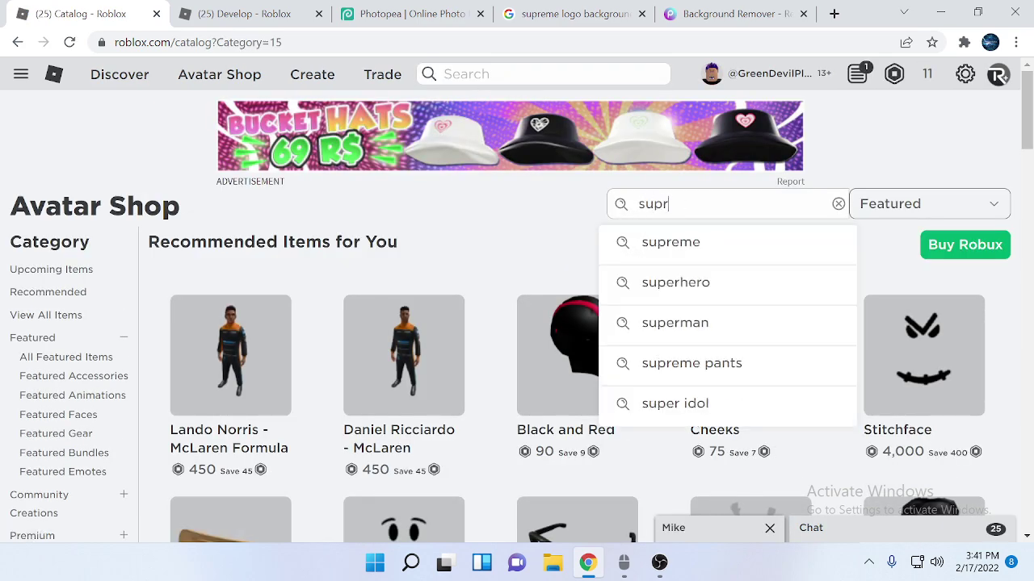
text(eme shirt)
key(Return)
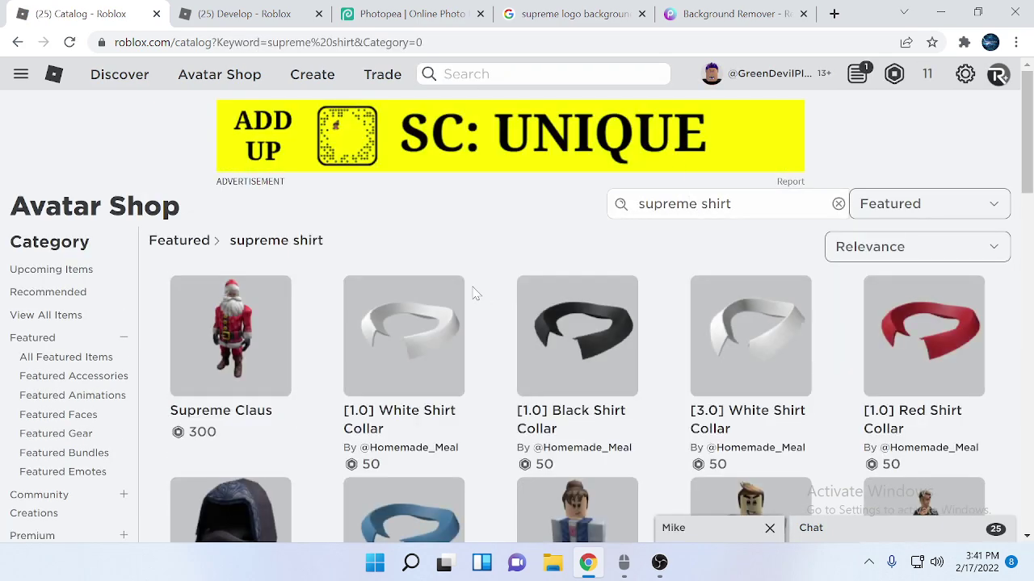
scroll(485, 307, down, 5)
scroll(485, 307, down, 5)
scroll(565, 323, up, 5)
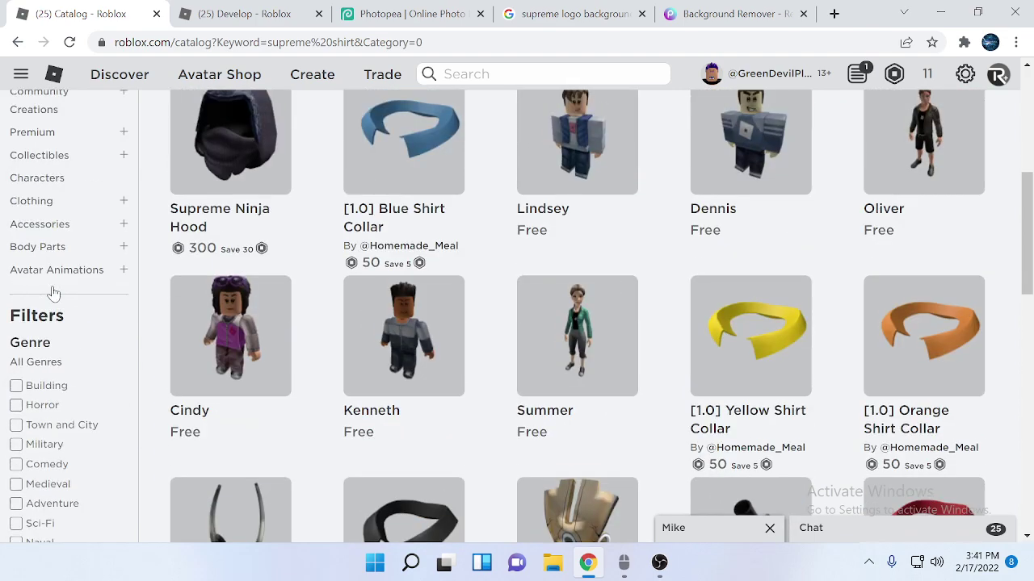
scroll(565, 323, down, 5)
scroll(646, 315, down, 5)
scroll(169, 272, up, 2)
scroll(129, 272, up, 5)
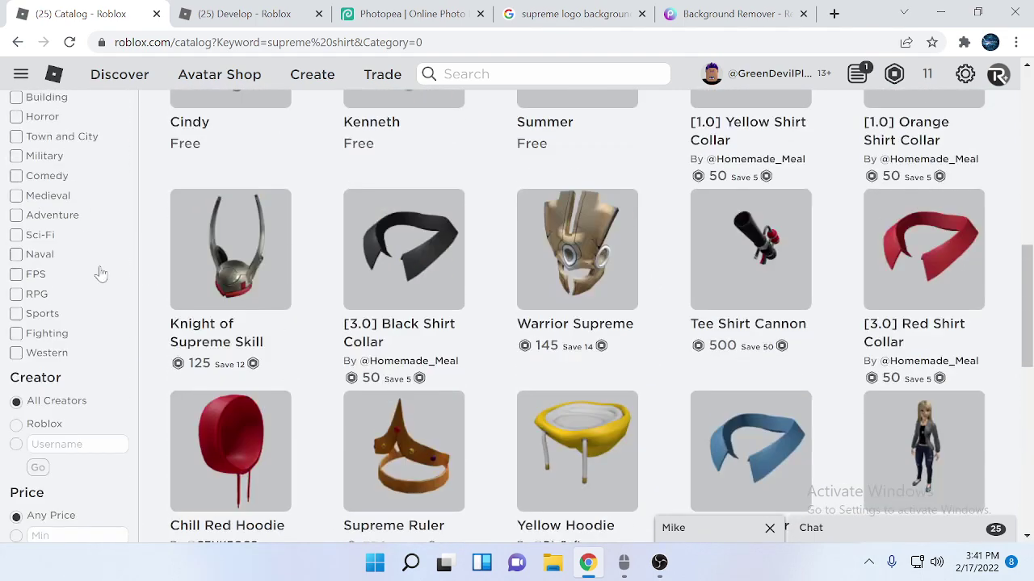
scroll(73, 259, up, 5)
Filter the catalog to Clothing > Shirts and search it for 'supreme'
click(37, 316)
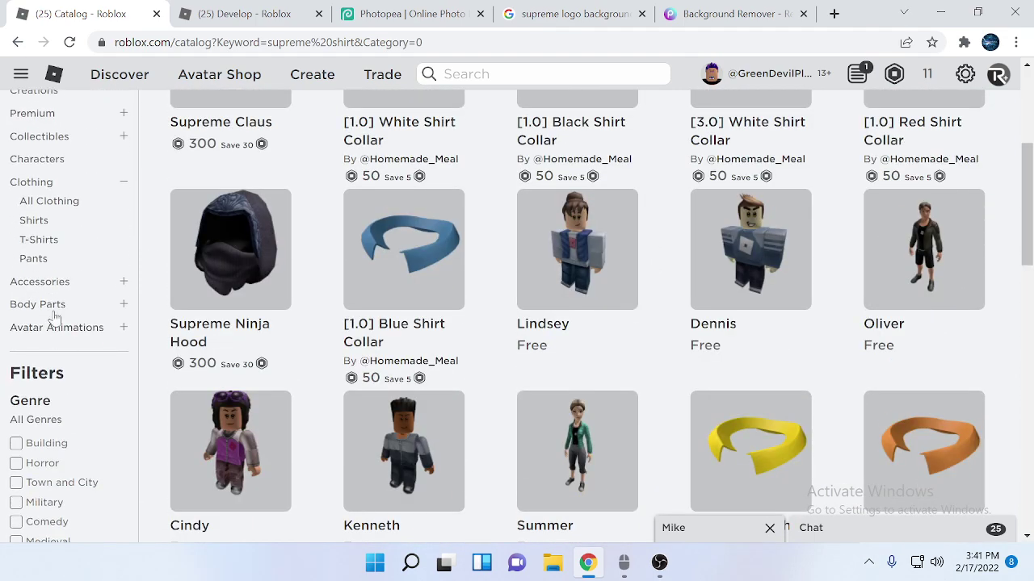
click(37, 220)
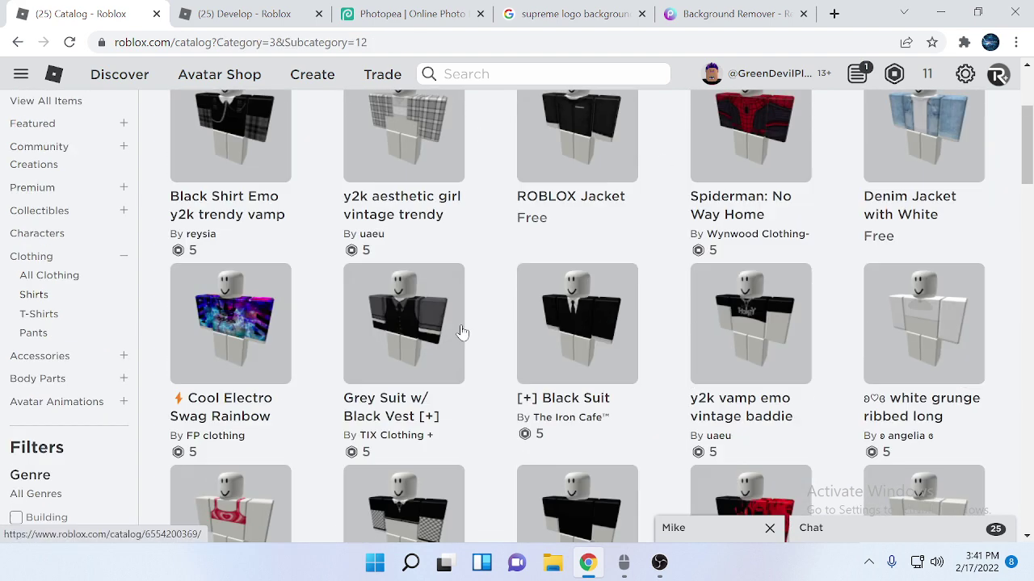
click(686, 203)
text(supreme)
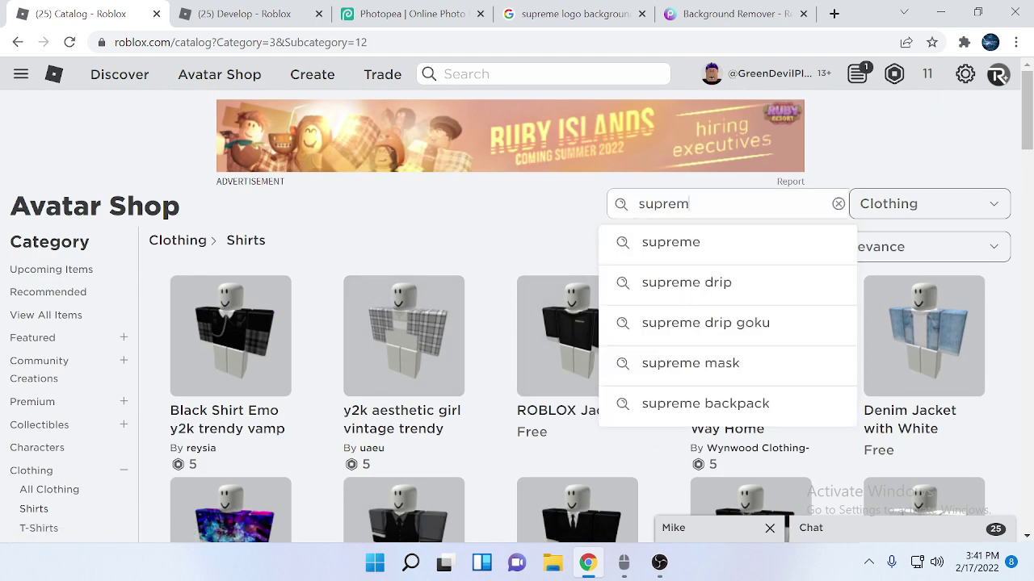
key(Return)
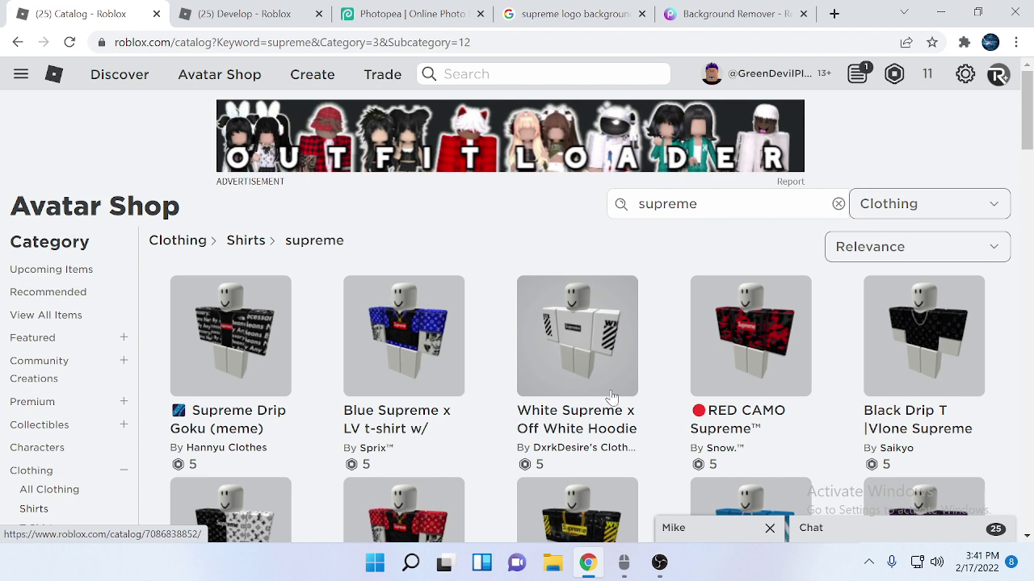
Browse the Supreme shirt listings, then move to the Develop page's Create a Shirt form
scroll(614, 364, down, 2)
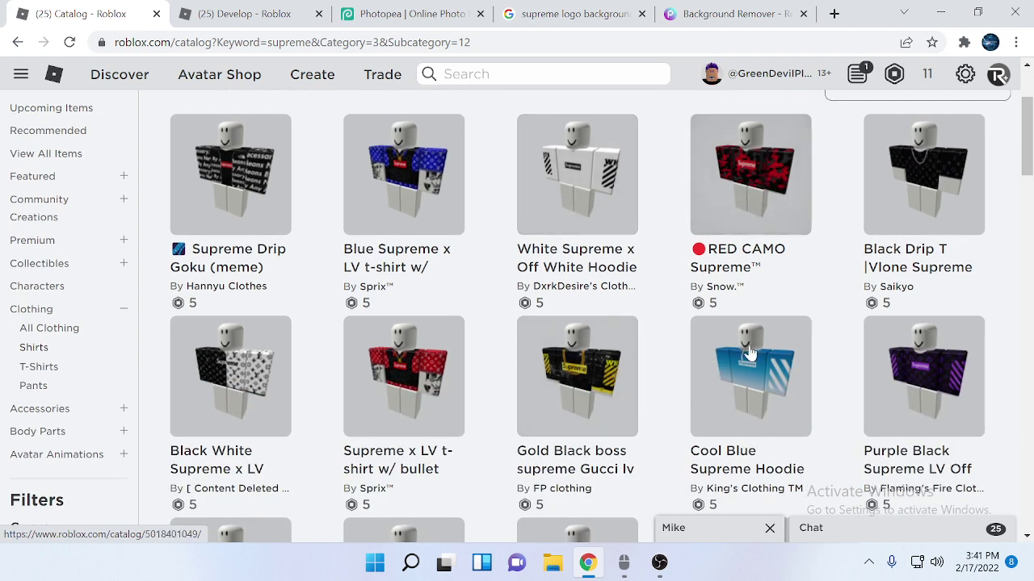
scroll(590, 258, down, 3)
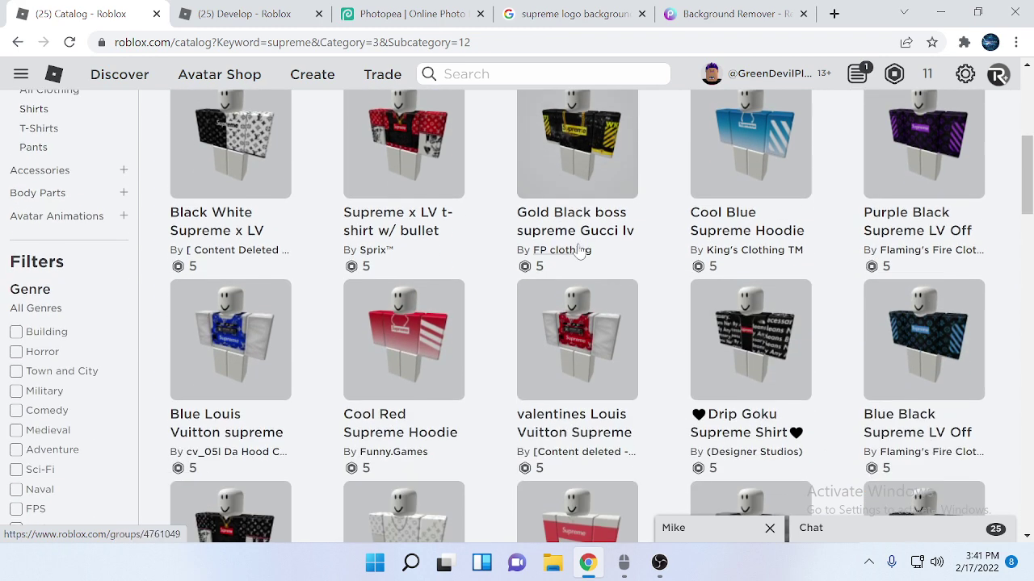
scroll(484, 266, down, 2)
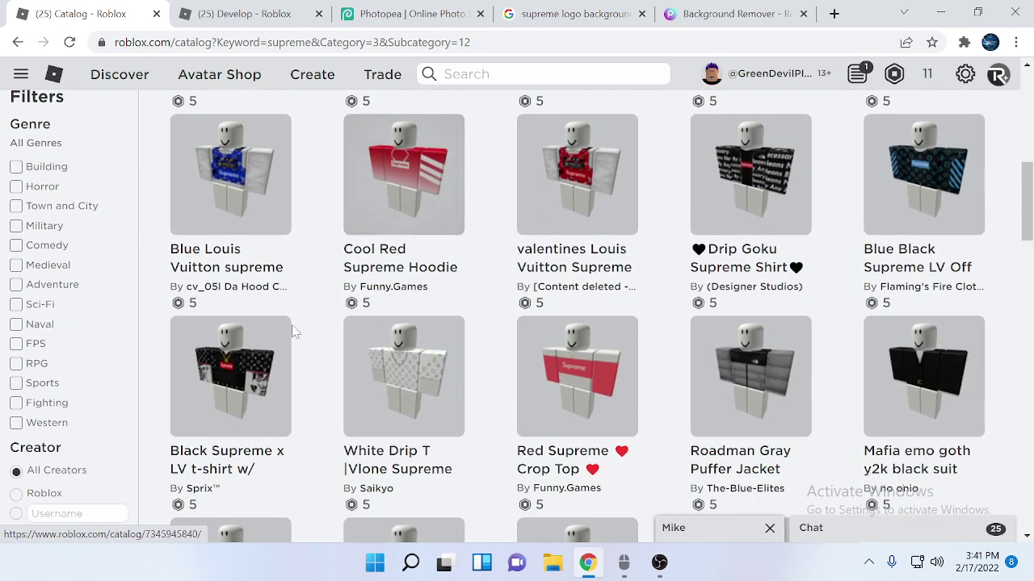
scroll(818, 328, down, 3)
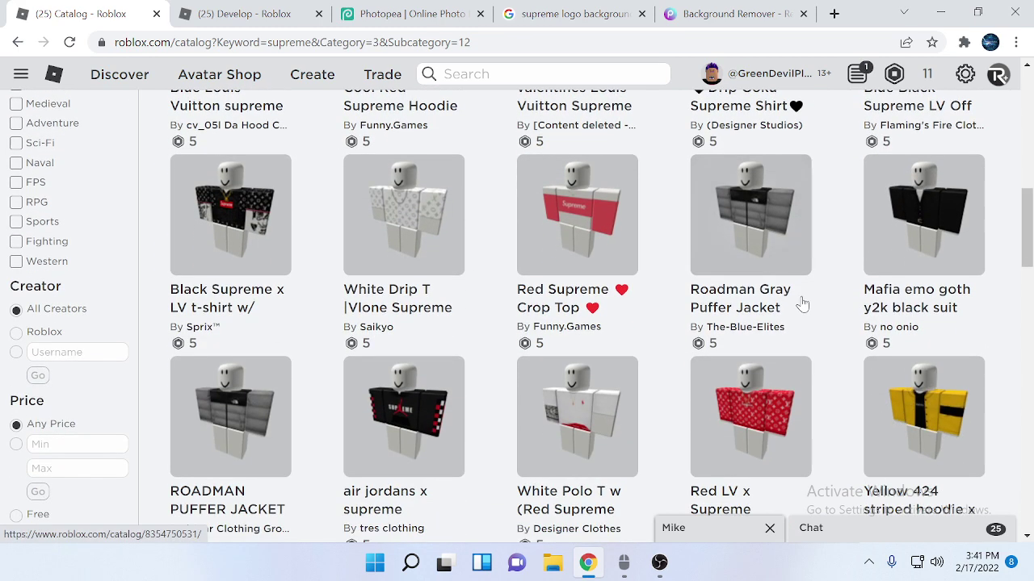
scroll(800, 302, down, 1)
scroll(733, 278, down, 2)
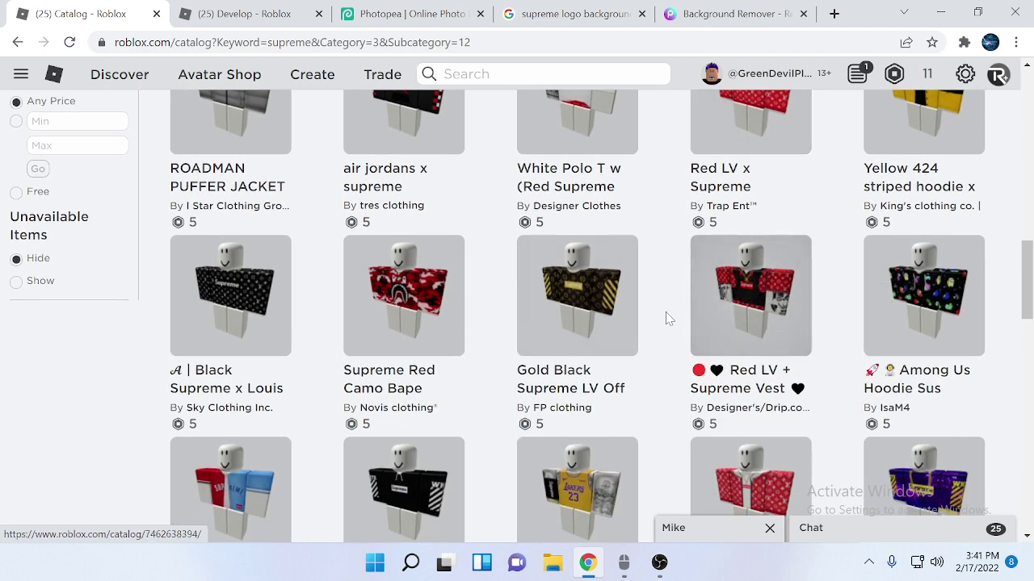
scroll(695, 305, down, 2)
scroll(667, 307, up, 2)
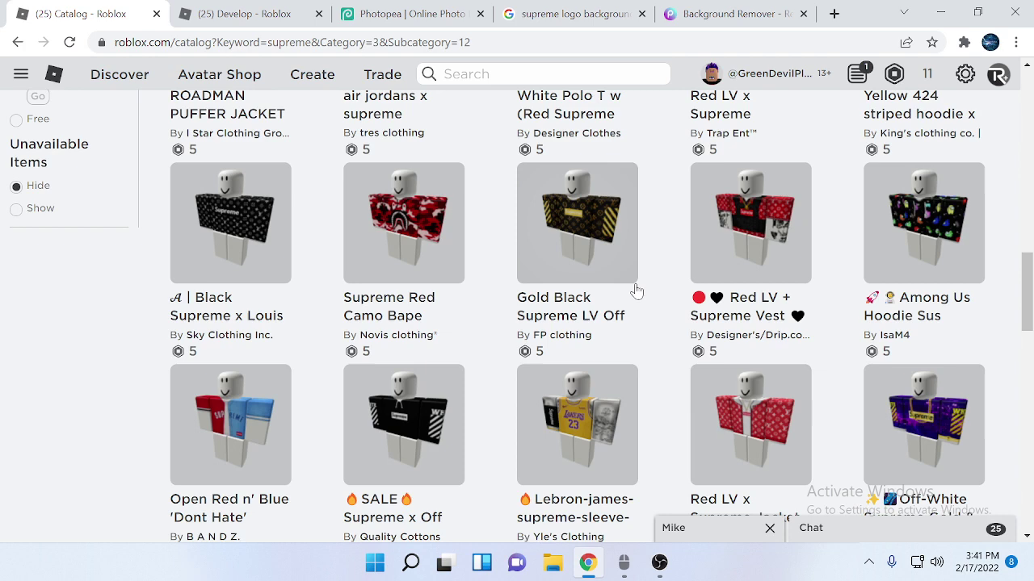
scroll(500, 395, up, 1)
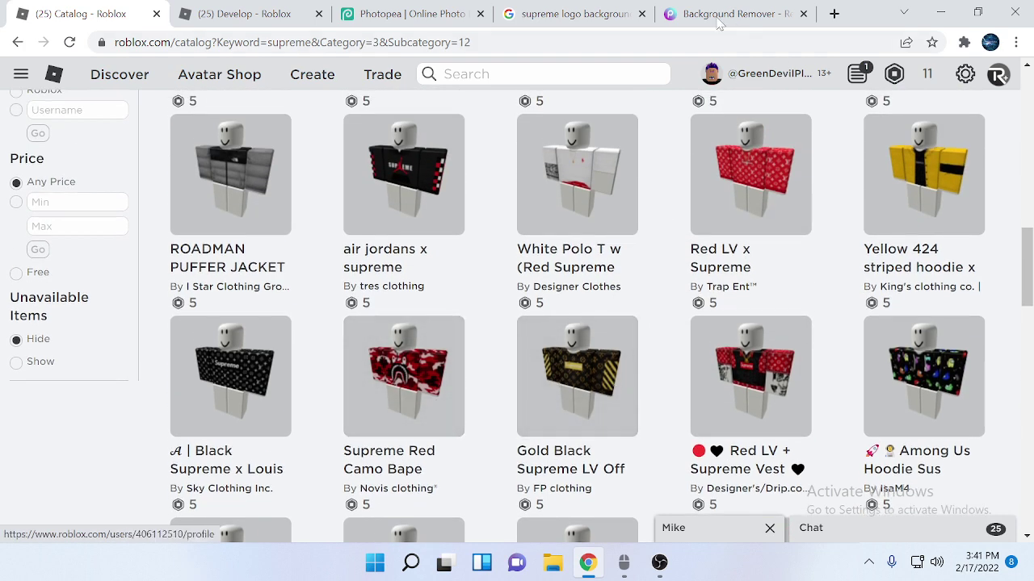
click(408, 14)
In a new browser tab, search Google for 'supreme belt backround'
click(242, 13)
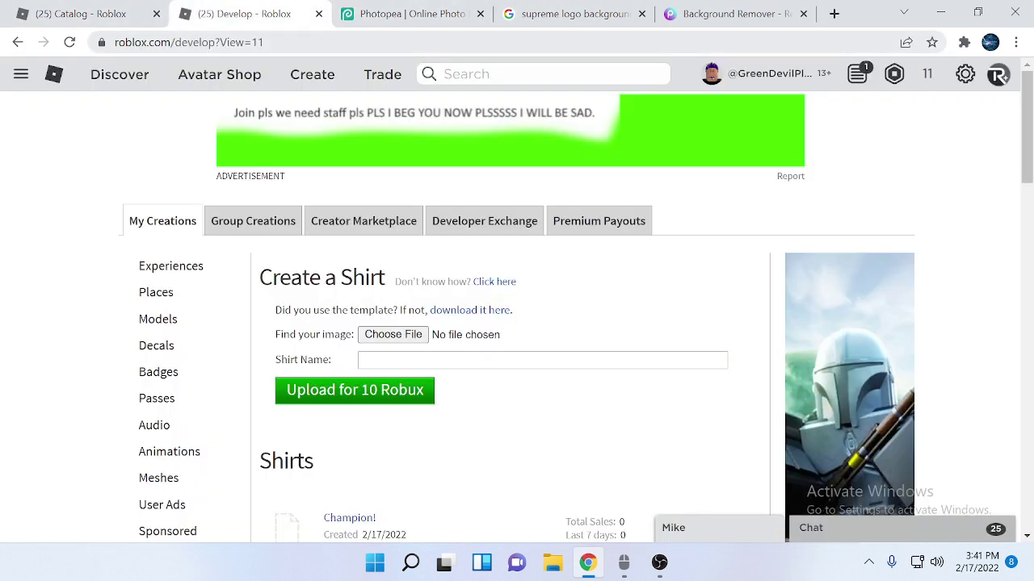
click(61, 12)
click(266, 16)
click(834, 13)
text(s)
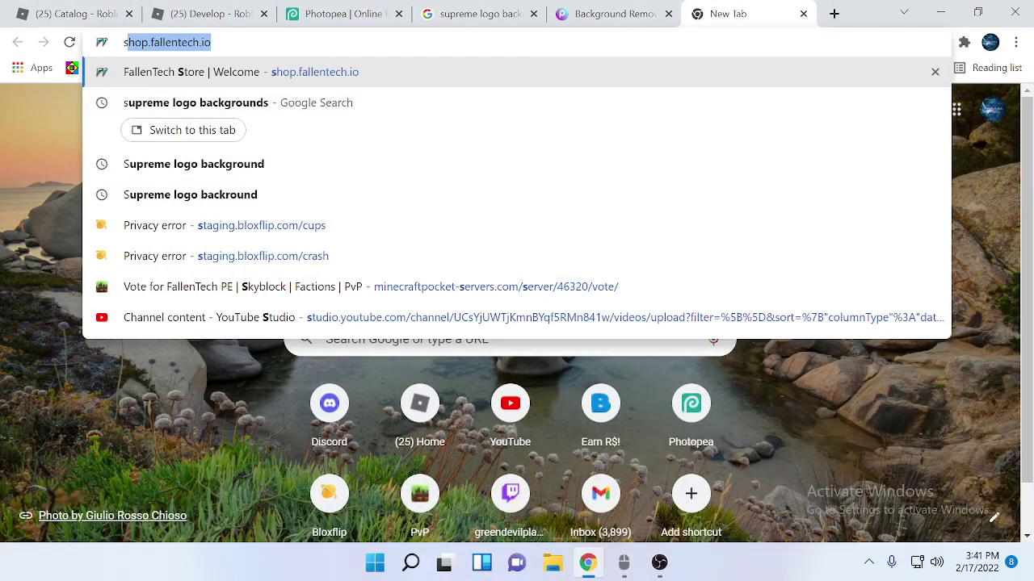
text(upore)
key(BackSpace)
key(BackSpace)
key(BackSpace)
text(reme)
key(BackSpace)
key(BackSpace)
key(BackSpace)
key(BackSpace)
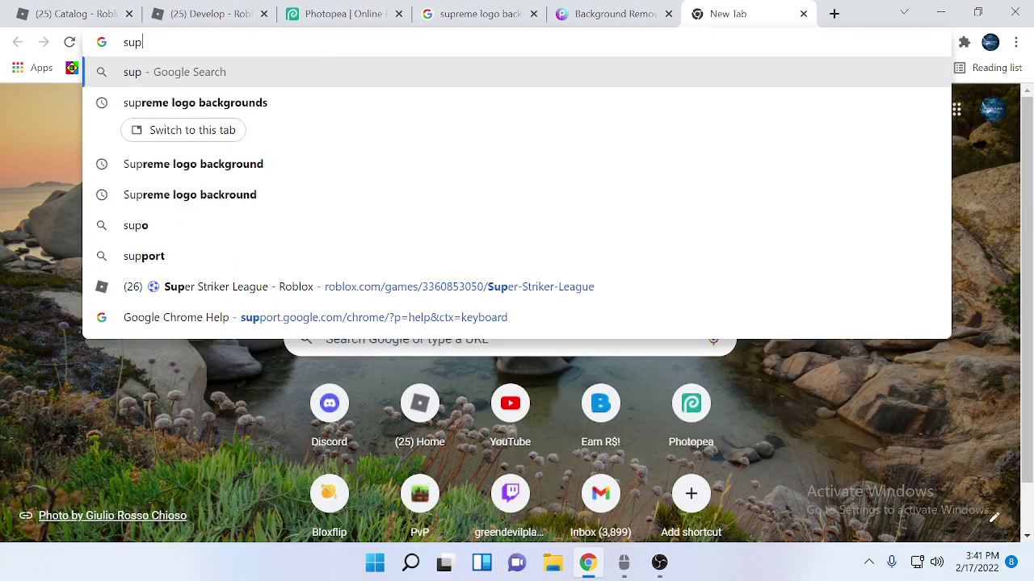
text(reme belt )
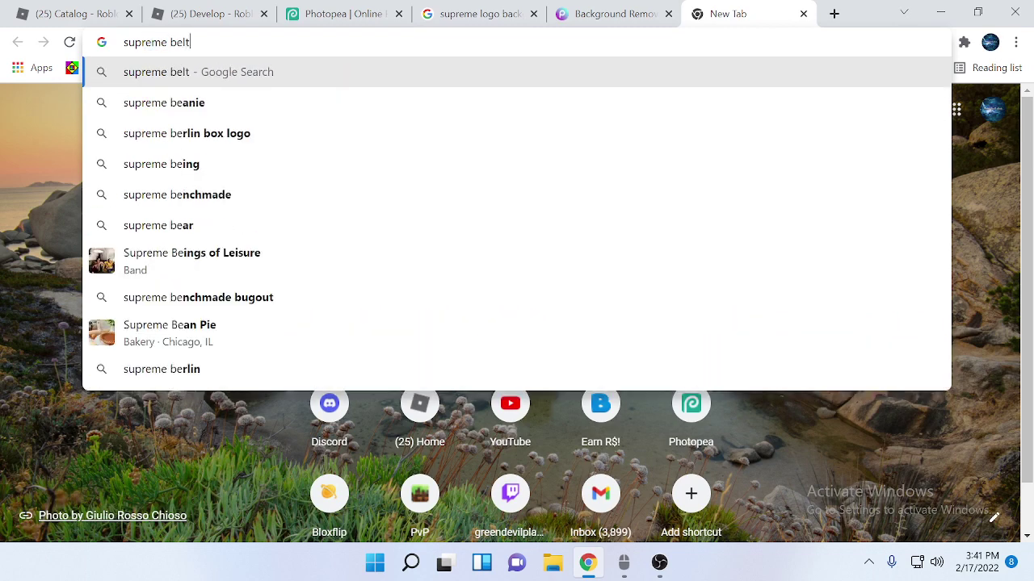
text(backro)
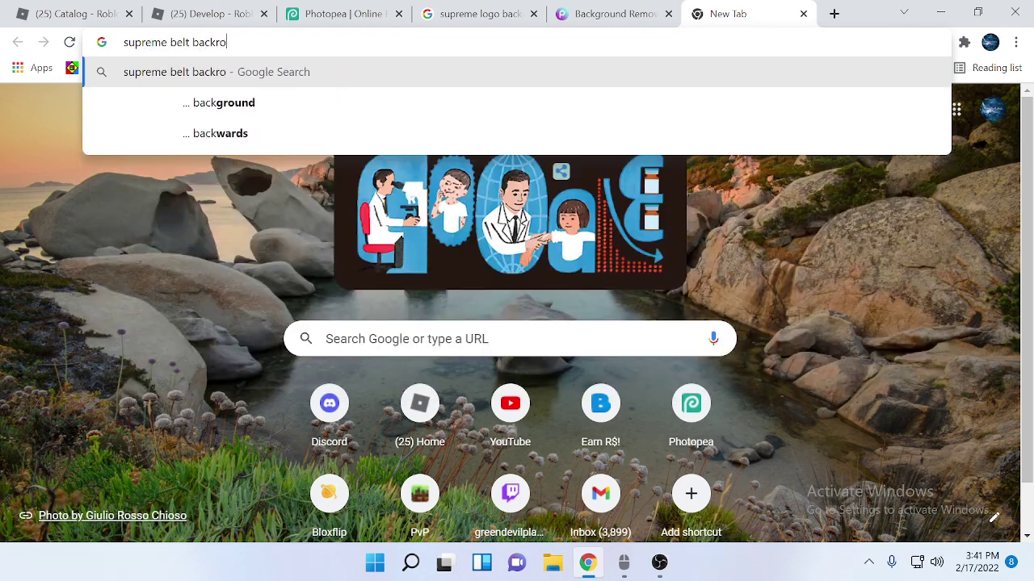
text(und)
key(Return)
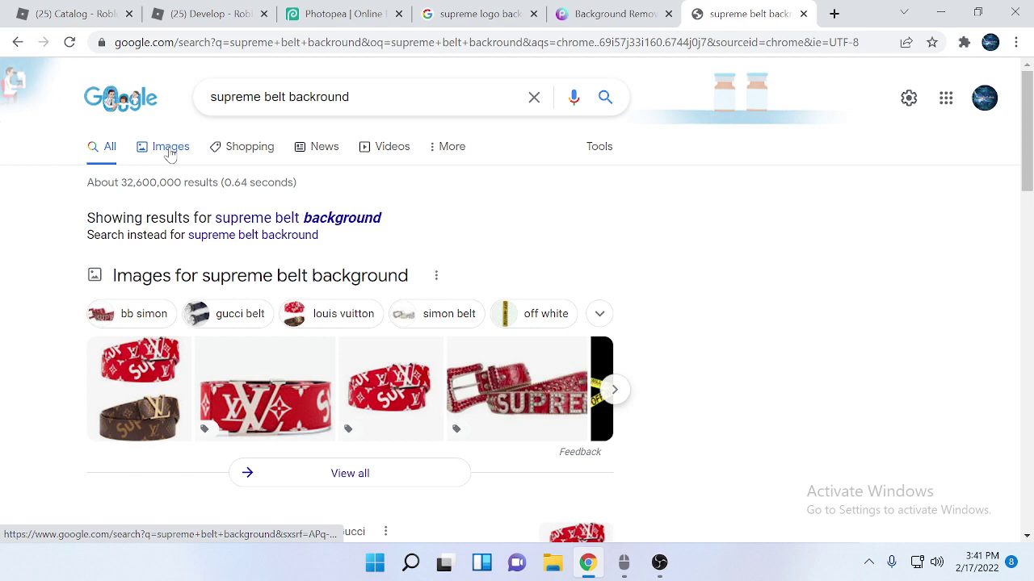
Switch to Google Images and scroll through the Supreme belt results
click(168, 152)
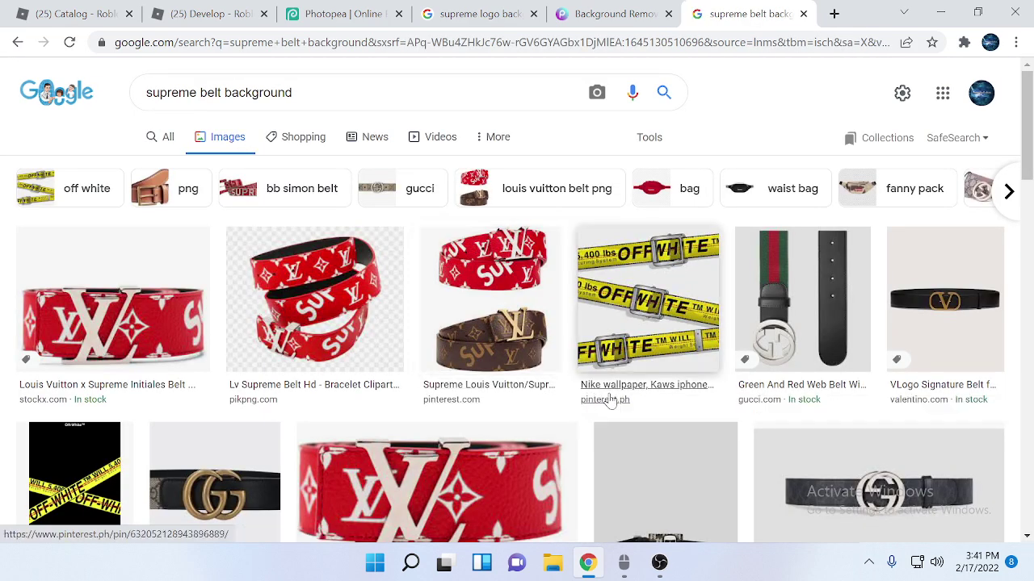
scroll(644, 402, down, 3)
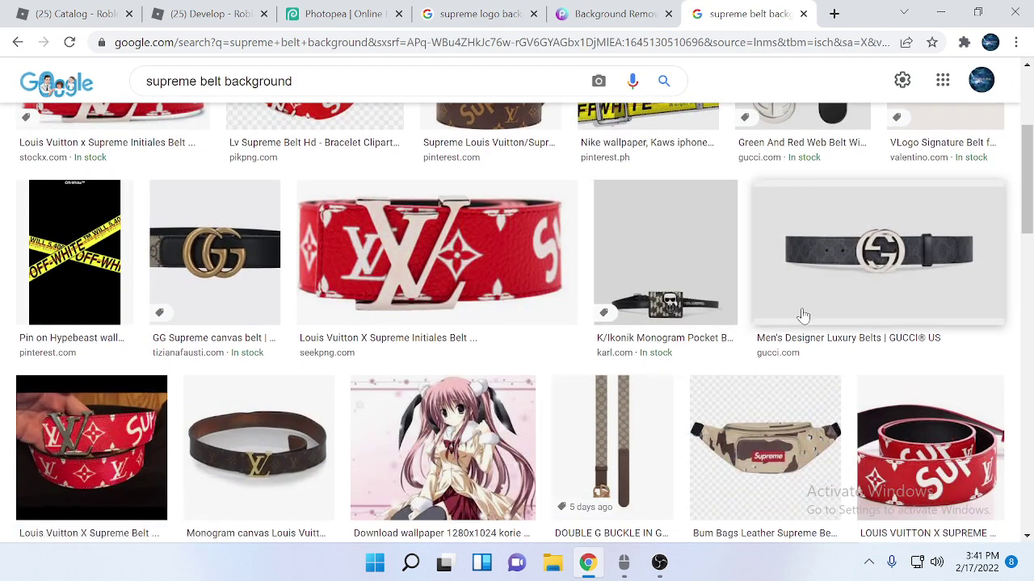
scroll(800, 317, down, 1)
scroll(750, 432, up, 2)
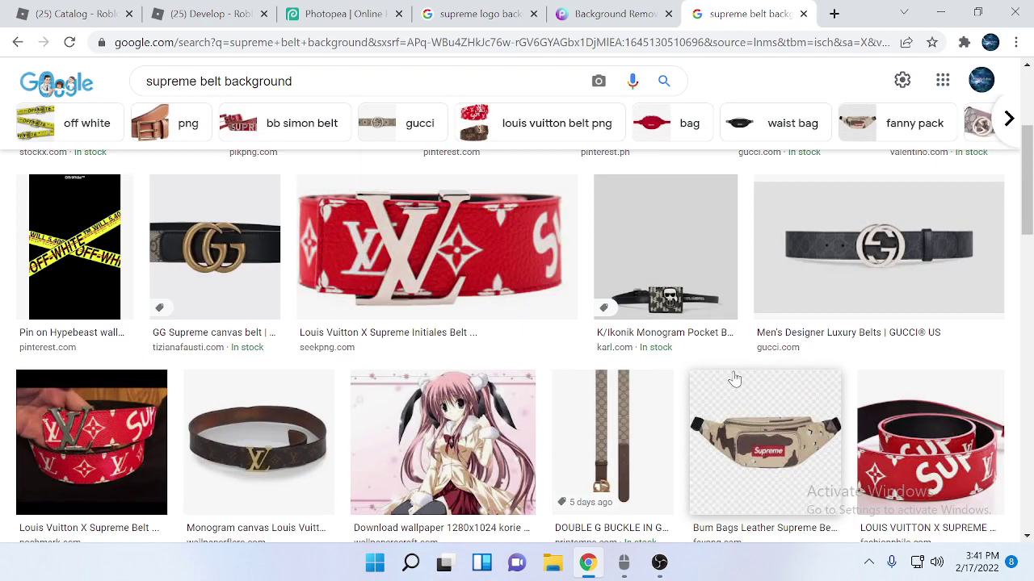
Find and preview the camo Supreme bum bag in the belt image results
mouse_move(864, 353)
mouse_down()
mouse_move(601, 24)
mouse_move(506, 436)
mouse_up()
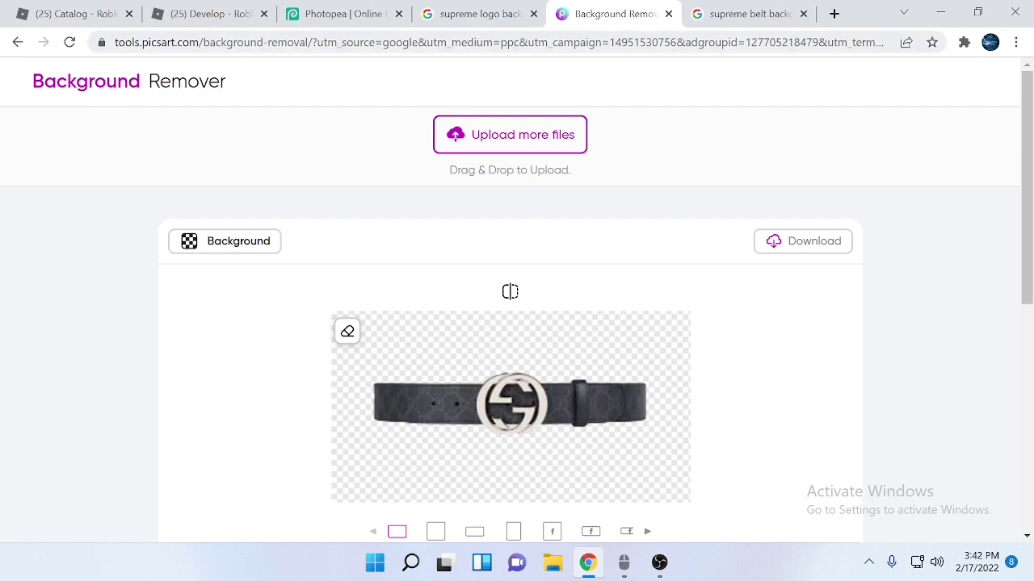
click(731, 14)
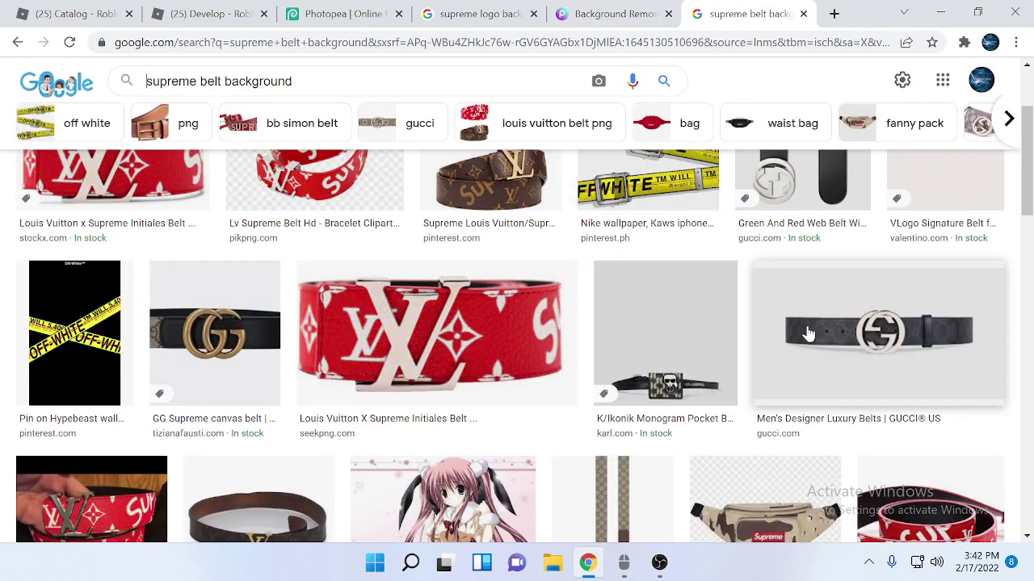
scroll(783, 351, down, 3)
scroll(523, 425, down, 1)
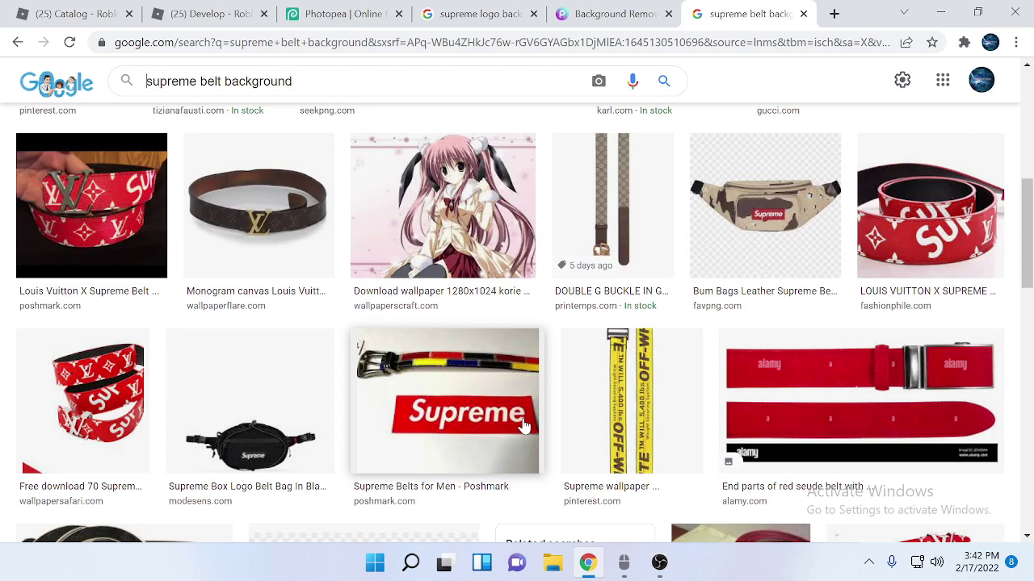
scroll(523, 426, down, 1)
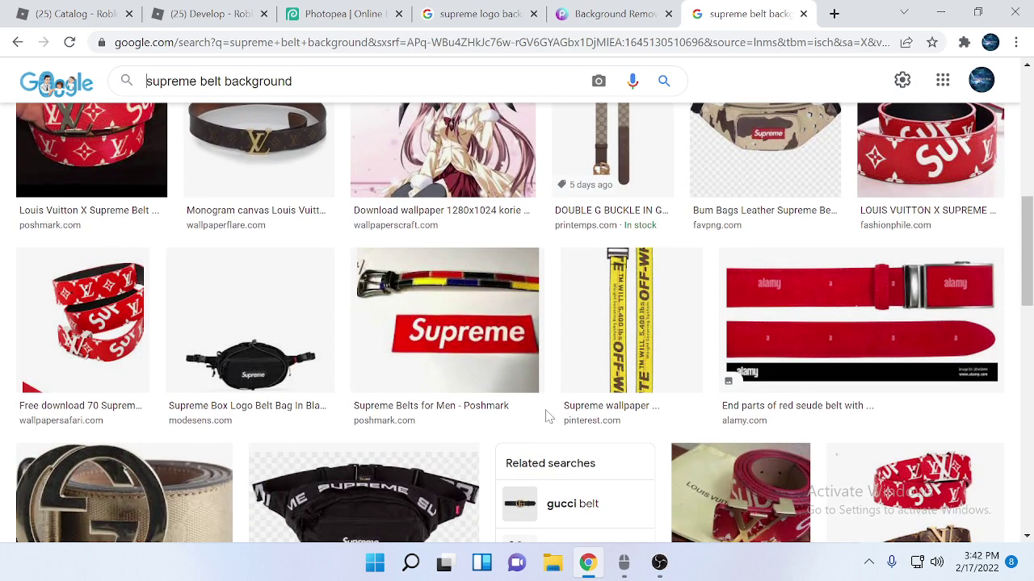
scroll(541, 415, up, 2)
click(767, 323)
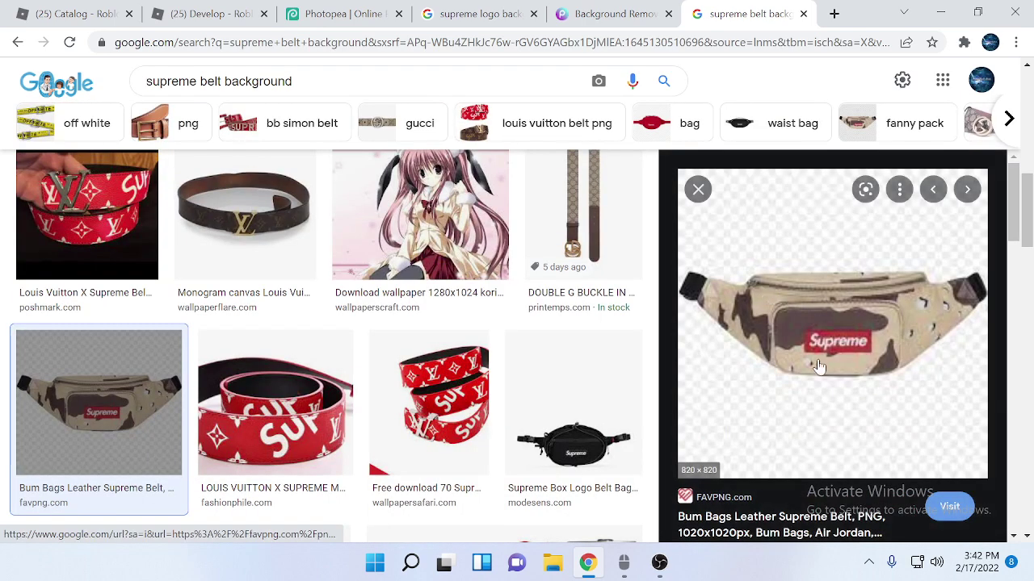
Drop the camo bag into Background Remover and download the transparent PNG cut-out
mouse_move(819, 367)
mouse_down()
mouse_move(543, 244)
mouse_move(538, 445)
mouse_up()
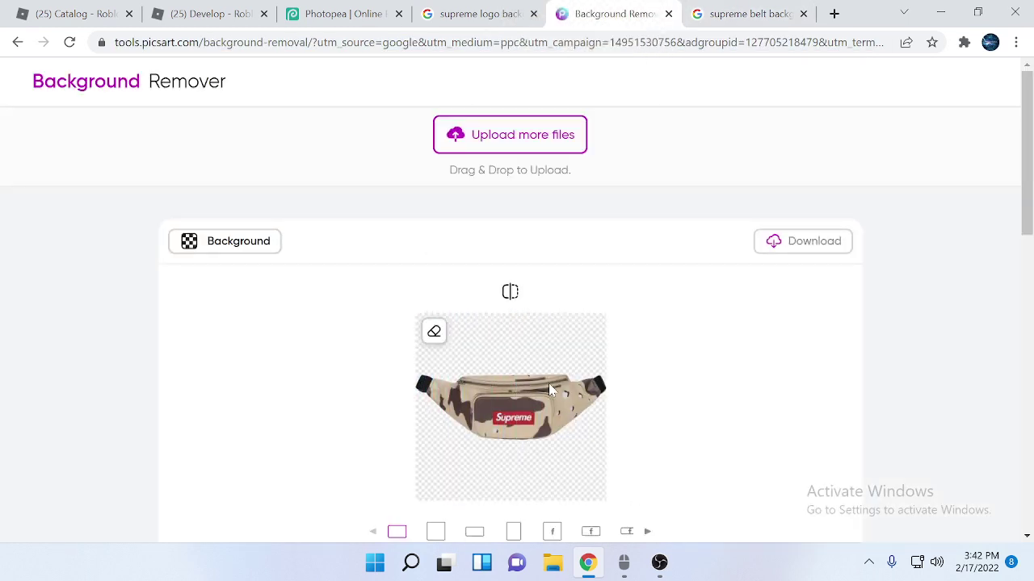
click(794, 242)
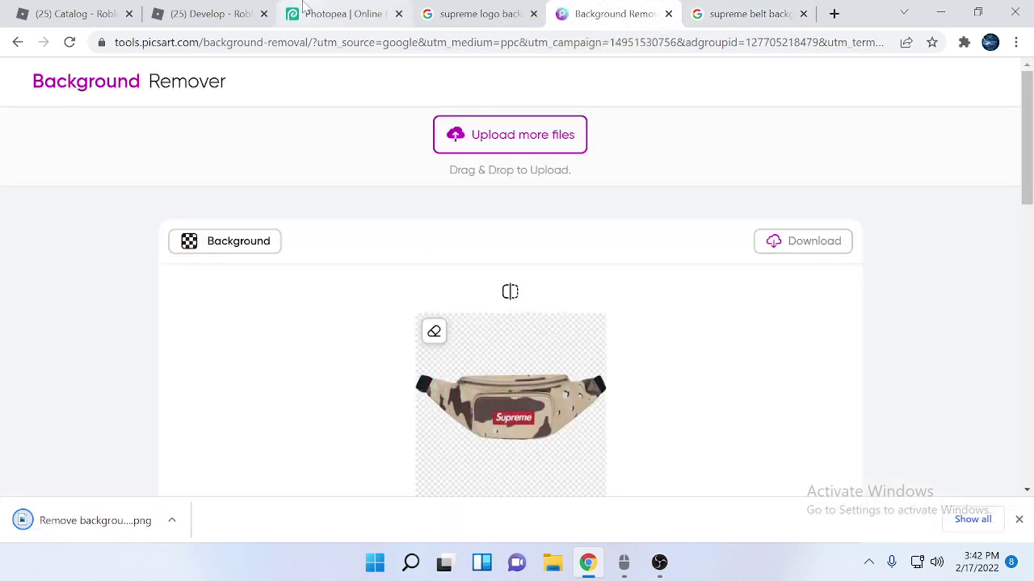
click(343, 13)
Place the downloaded bag cut-out into the template, resized beneath the Supreme logo
click(16, 69)
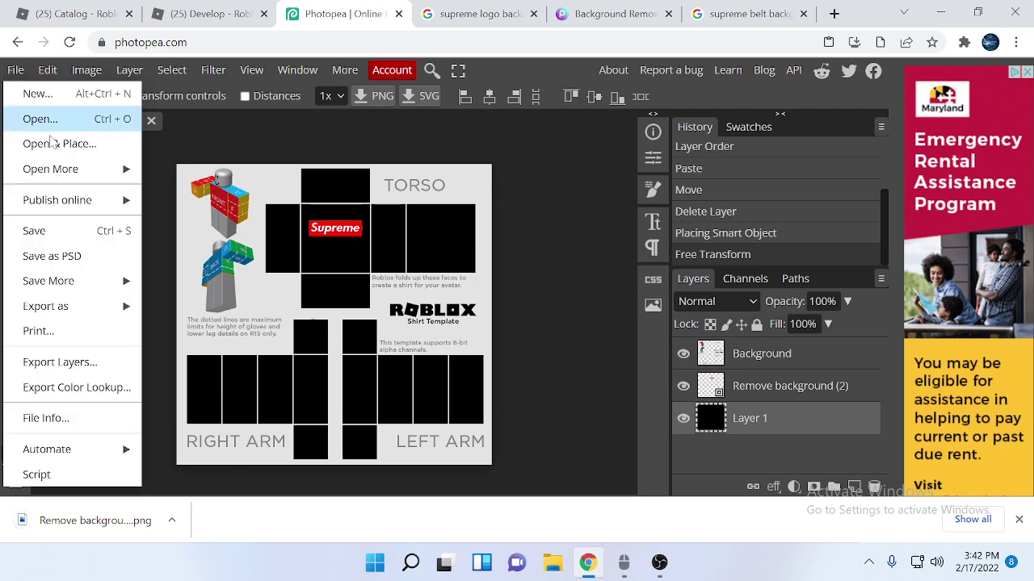
click(55, 141)
double_click(242, 153)
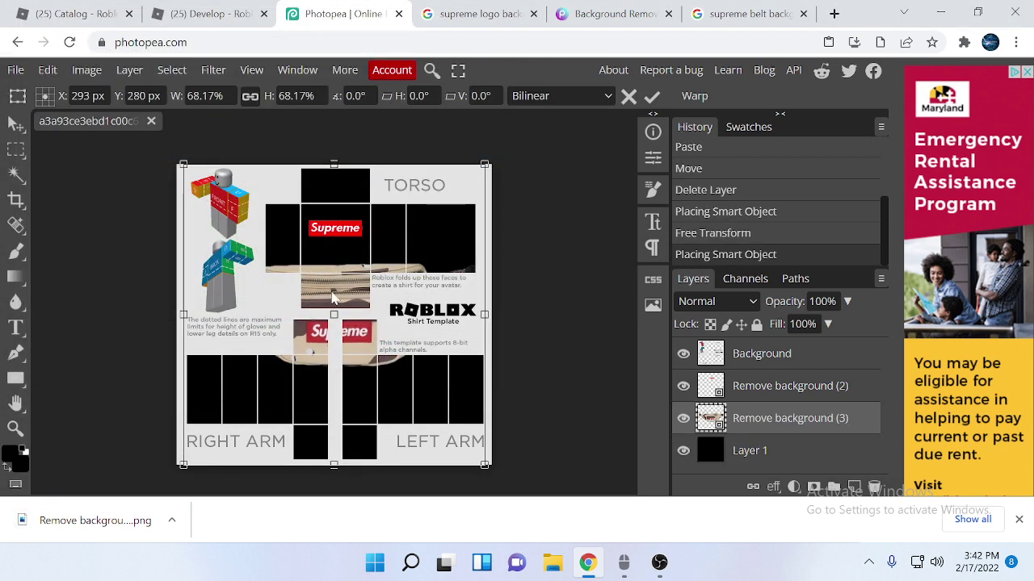
mouse_move(485, 164)
mouse_down()
mouse_move(237, 416)
mouse_move(348, 263)
mouse_move(292, 259)
mouse_up()
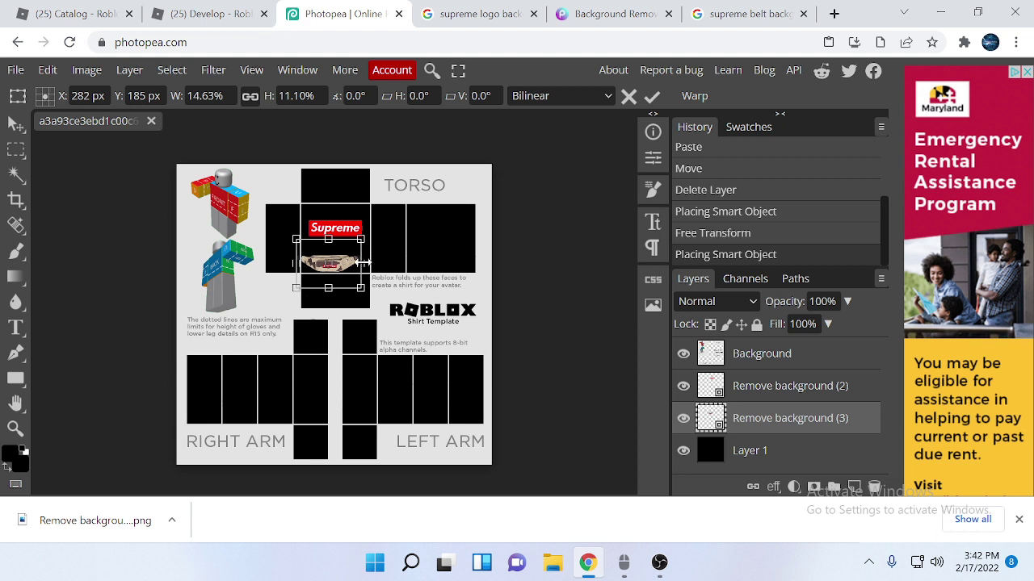
drag(361, 263, 374, 264)
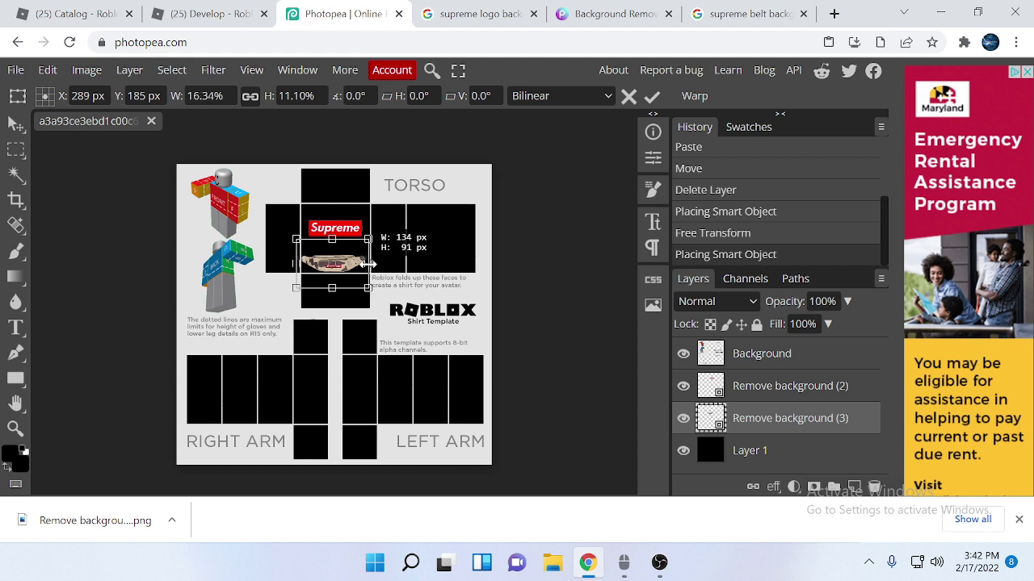
click(748, 449)
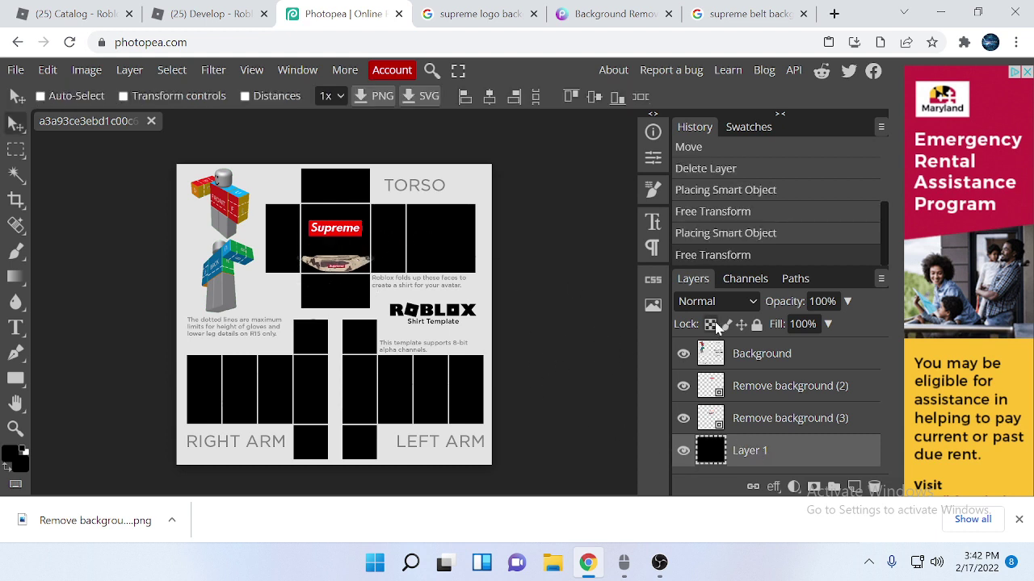
Export the shirt template as a JPG through Save for web
click(751, 357)
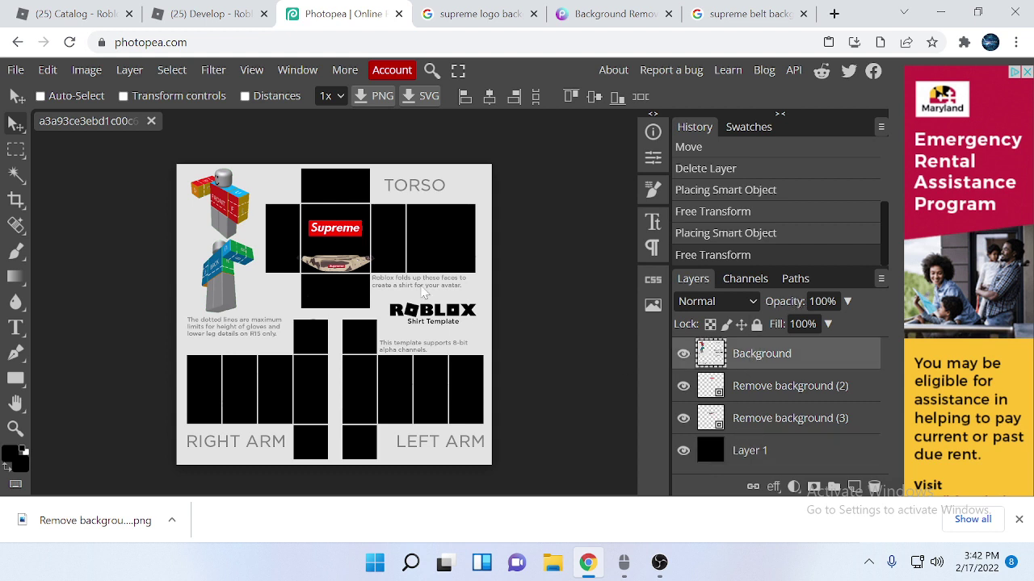
click(17, 71)
mouse_move(47, 306)
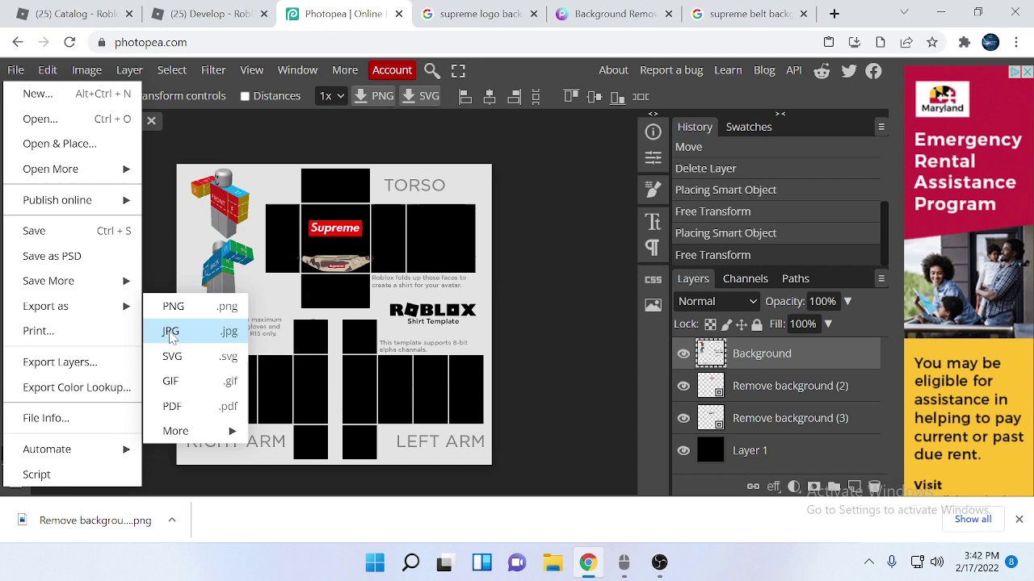
click(170, 333)
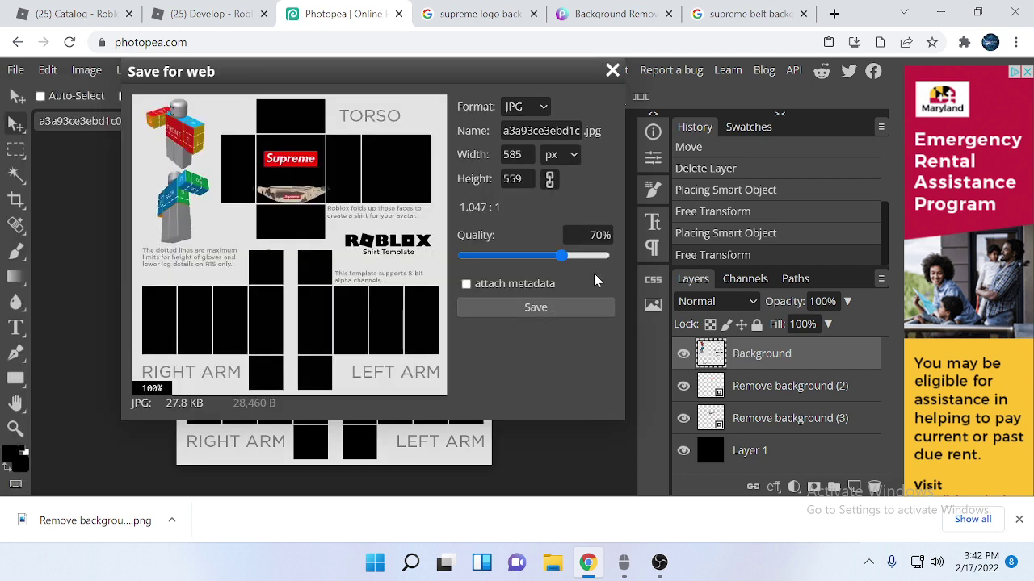
click(548, 311)
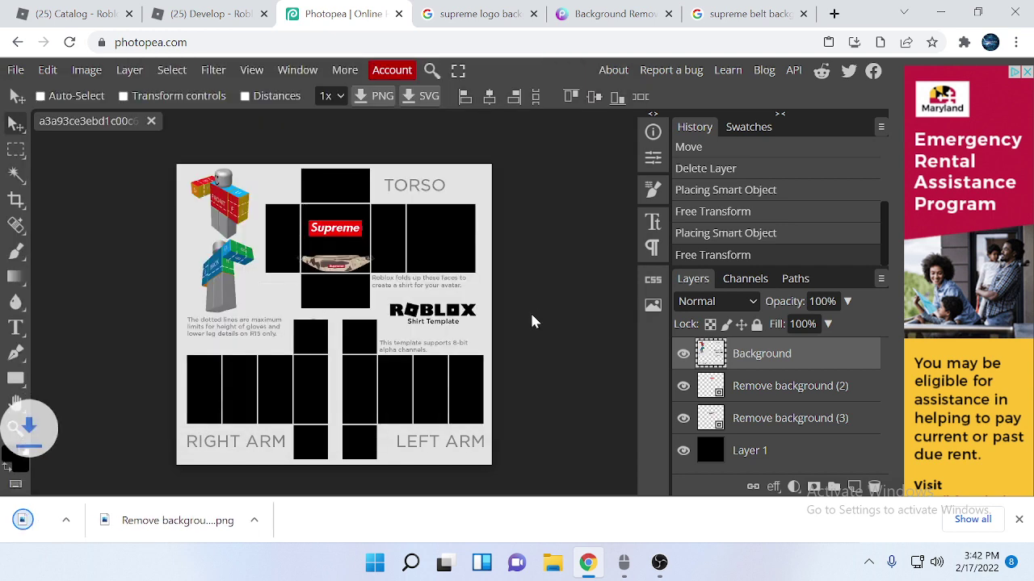
Upload the exported JPG as shirt 'Supreme w/Bag', confirming the 10 Robux fee
click(186, 8)
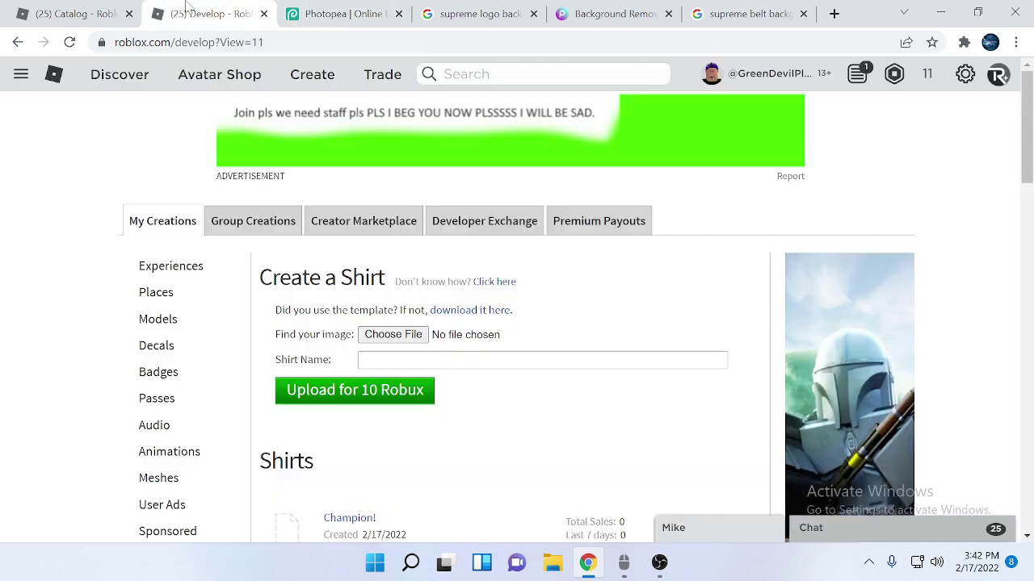
scroll(382, 191, down, 2)
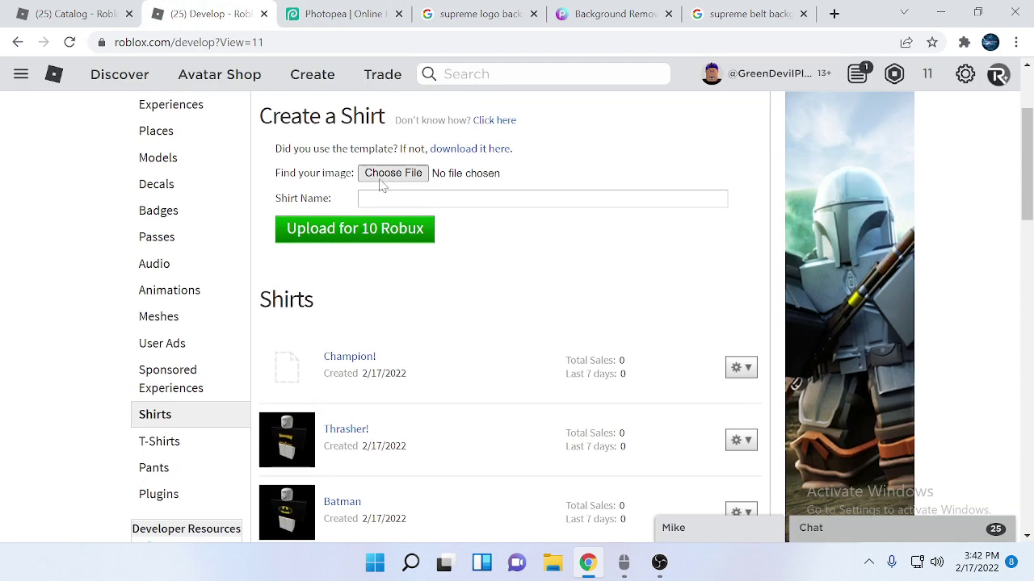
click(383, 175)
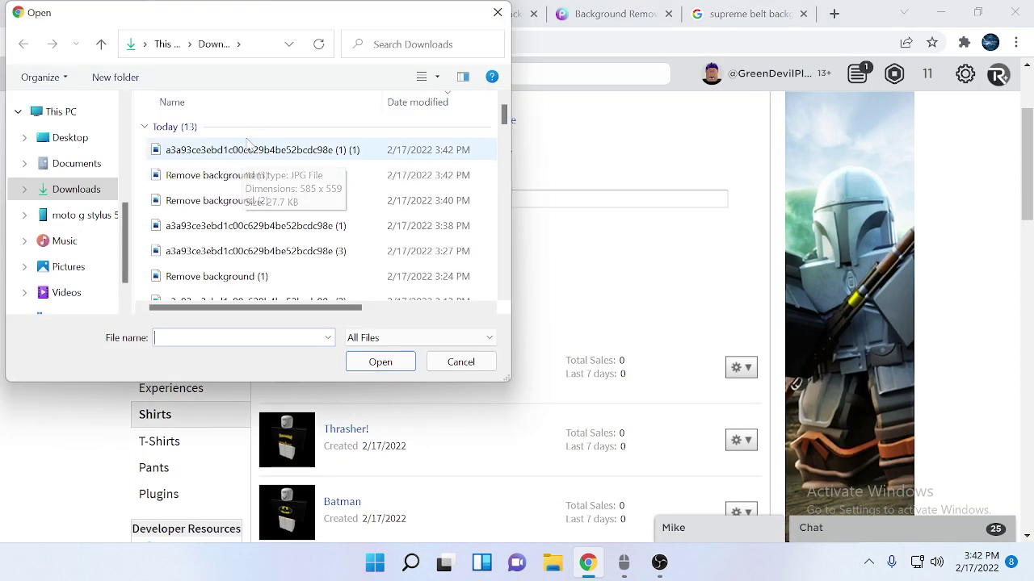
double_click(340, 150)
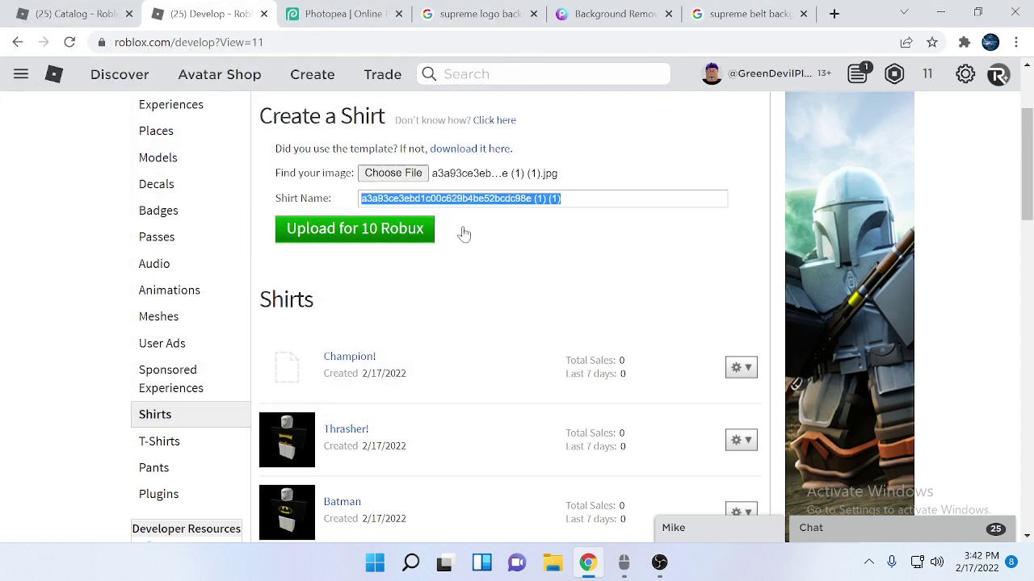
text(Supr)
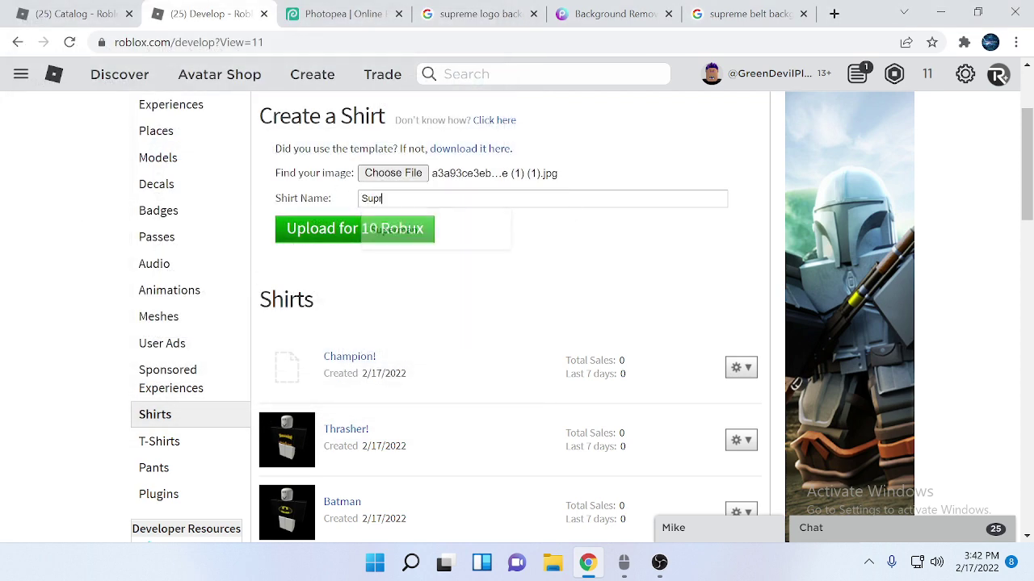
text(eme w/Bag)
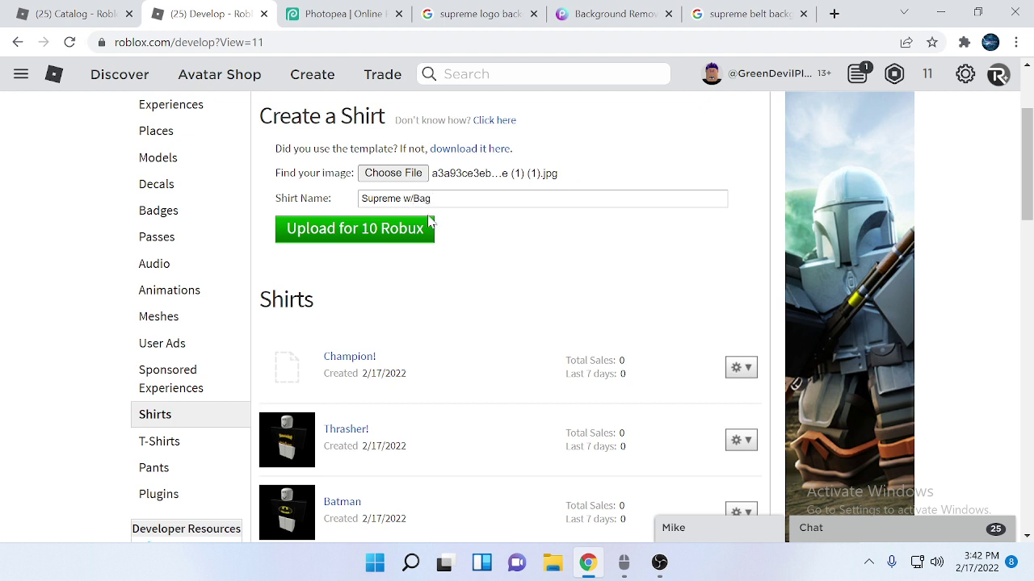
click(393, 229)
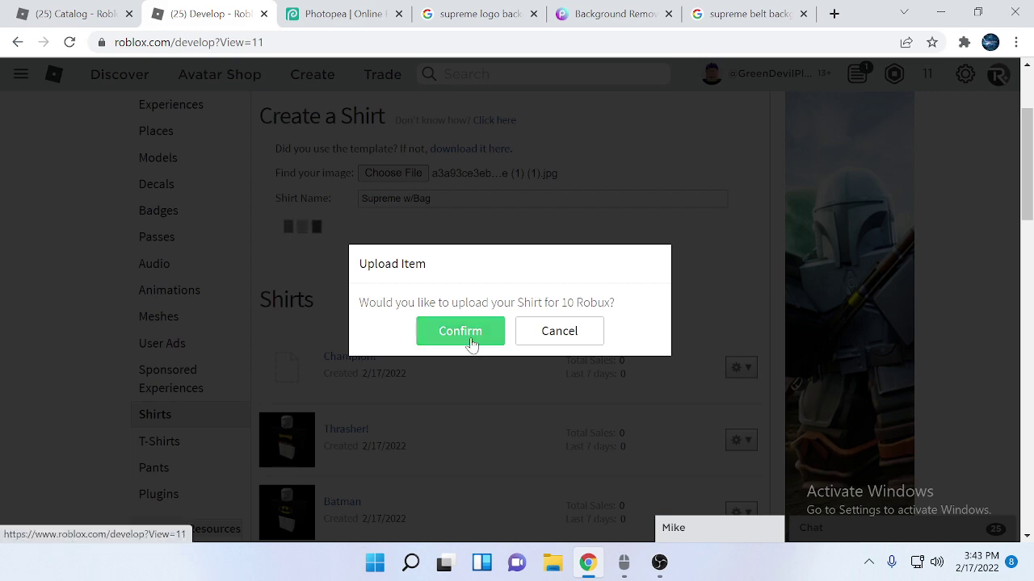
click(472, 342)
scroll(498, 301, down, 1)
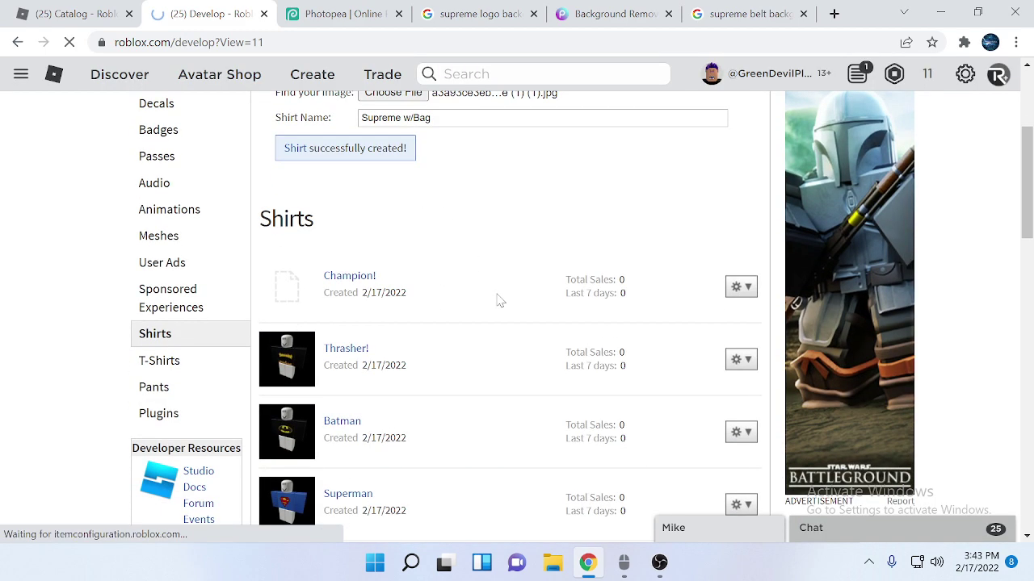
Open the Supreme w/Bag item page and put it on sale for 5 Robux
middle_click(351, 282)
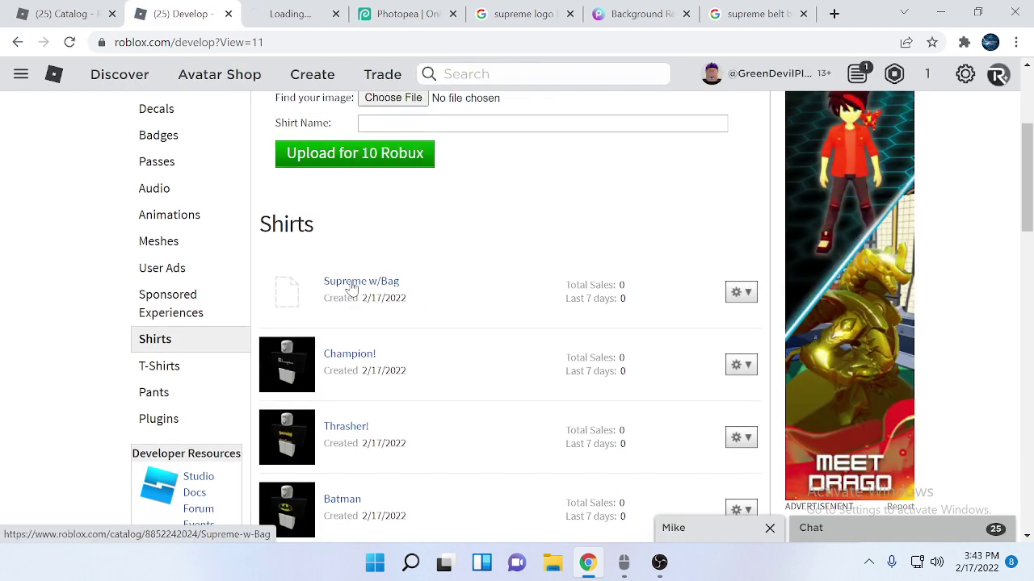
key(ctrl+Tab)
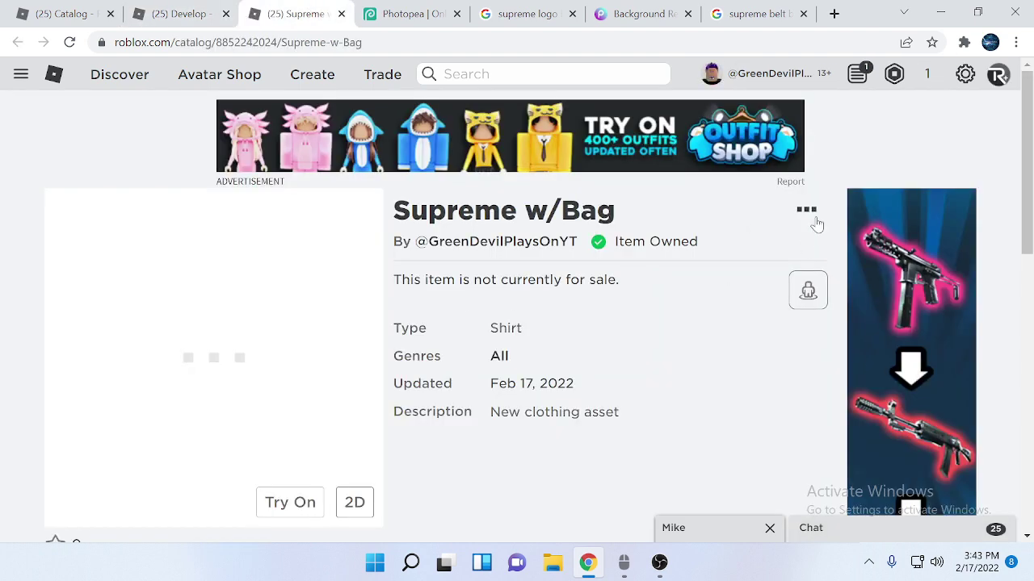
click(812, 216)
click(800, 274)
click(93, 201)
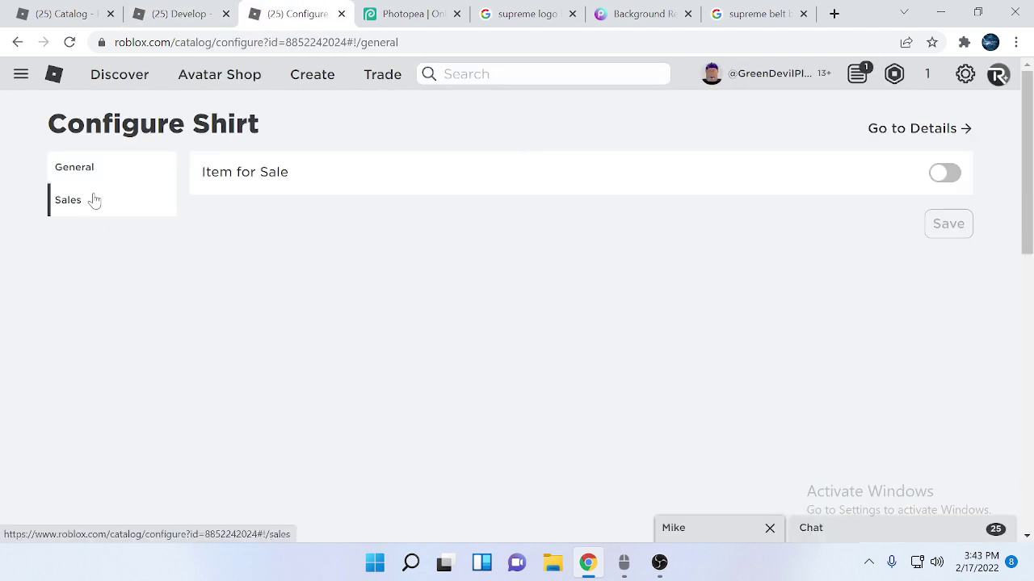
click(947, 173)
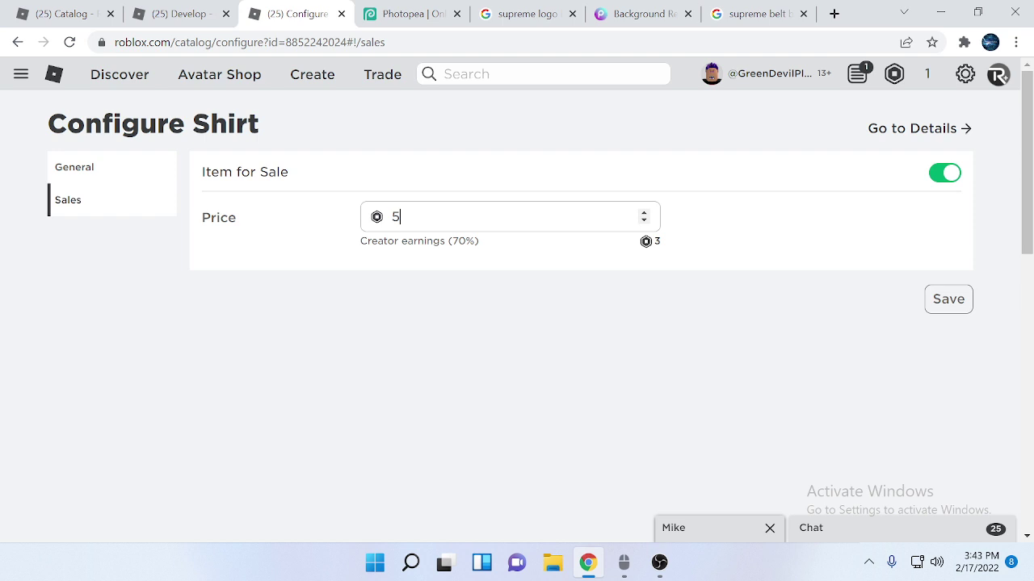
click(941, 301)
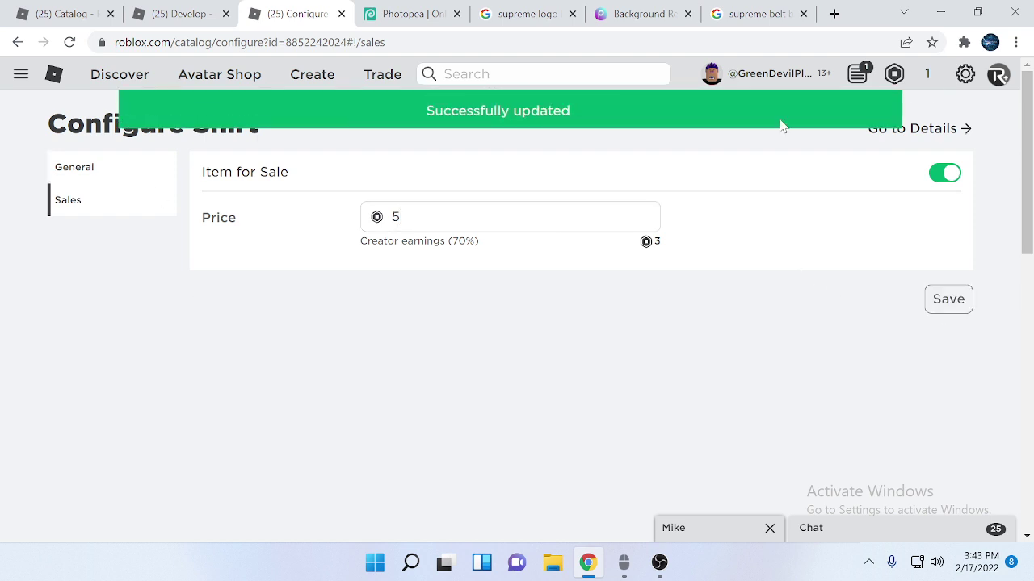
Wear the Supreme w/Bag shirt on the avatar
click(959, 127)
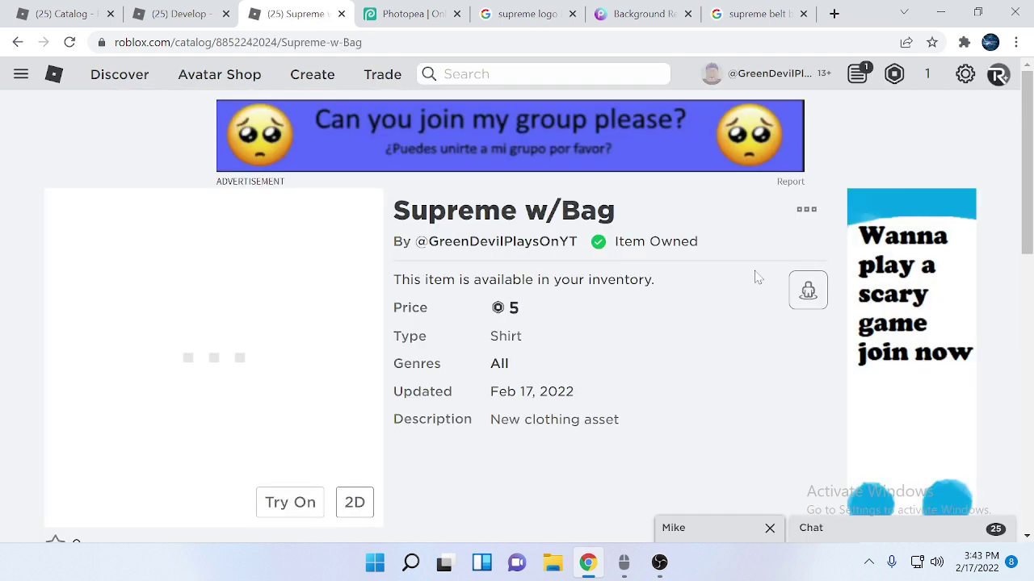
click(806, 208)
click(776, 239)
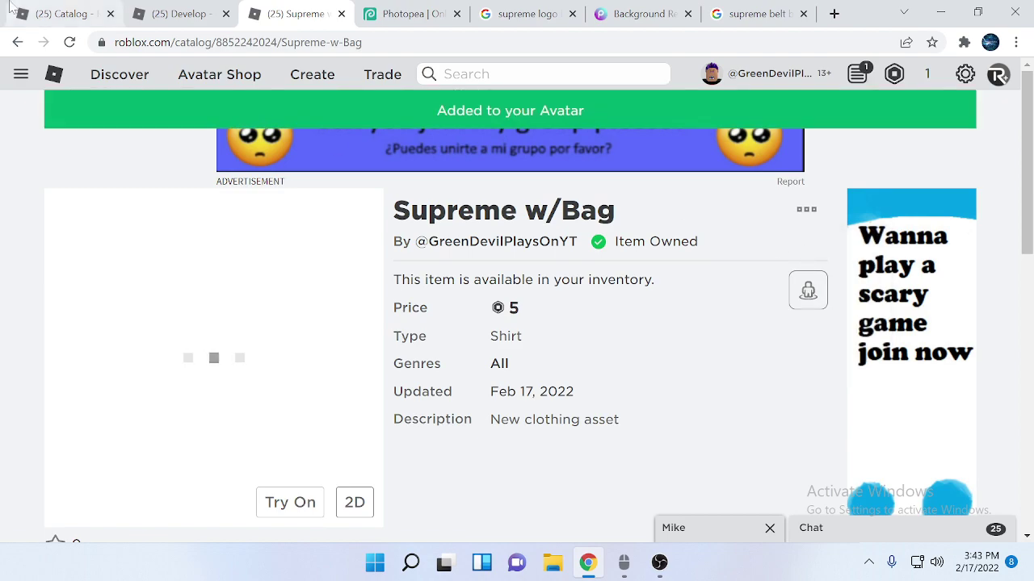
click(65, 14)
From the Roblox Home page, open PLS DONATE and launch the game
click(21, 73)
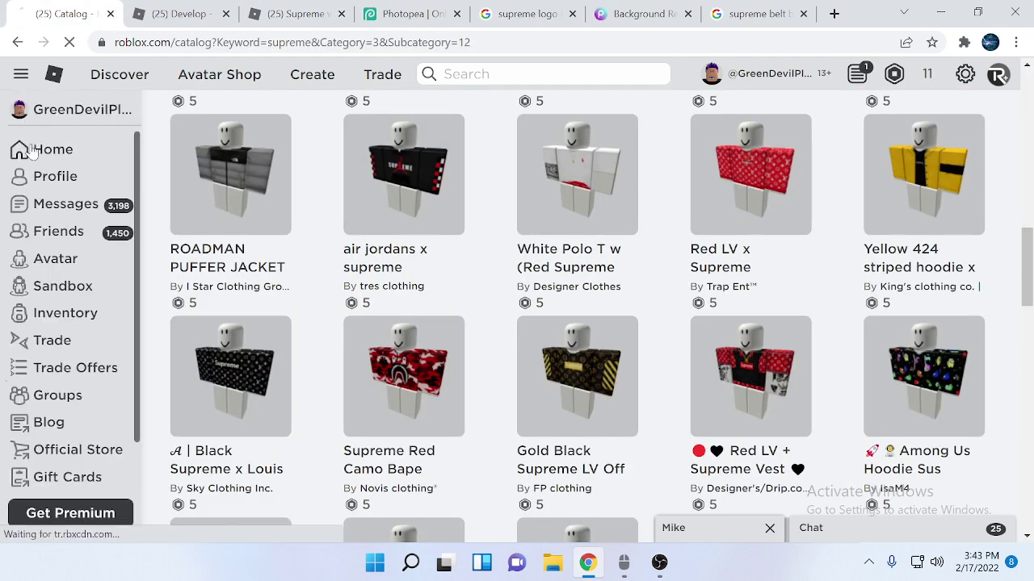
click(12, 146)
scroll(141, 226, down, 2)
scroll(146, 232, down, 1)
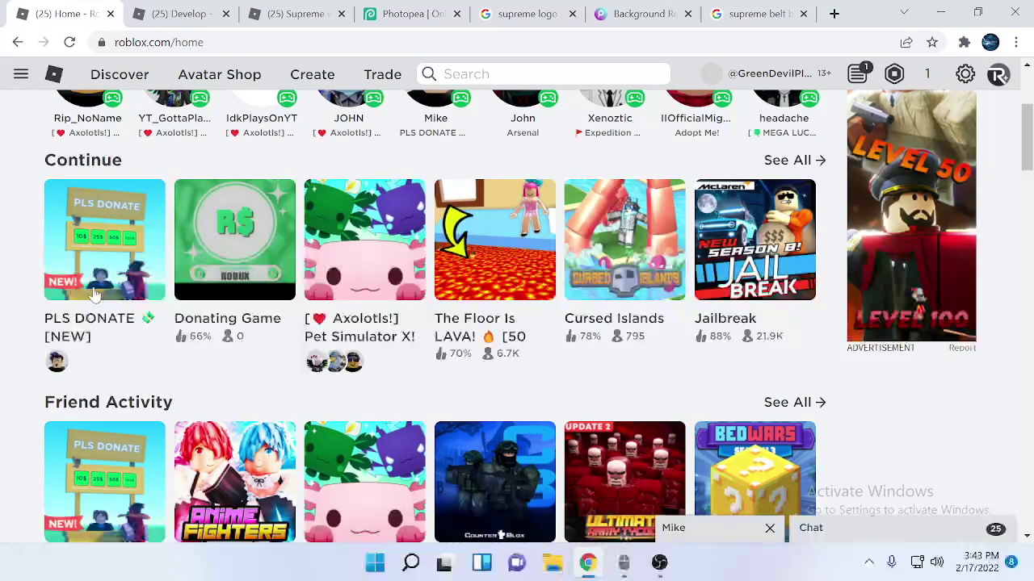
click(134, 264)
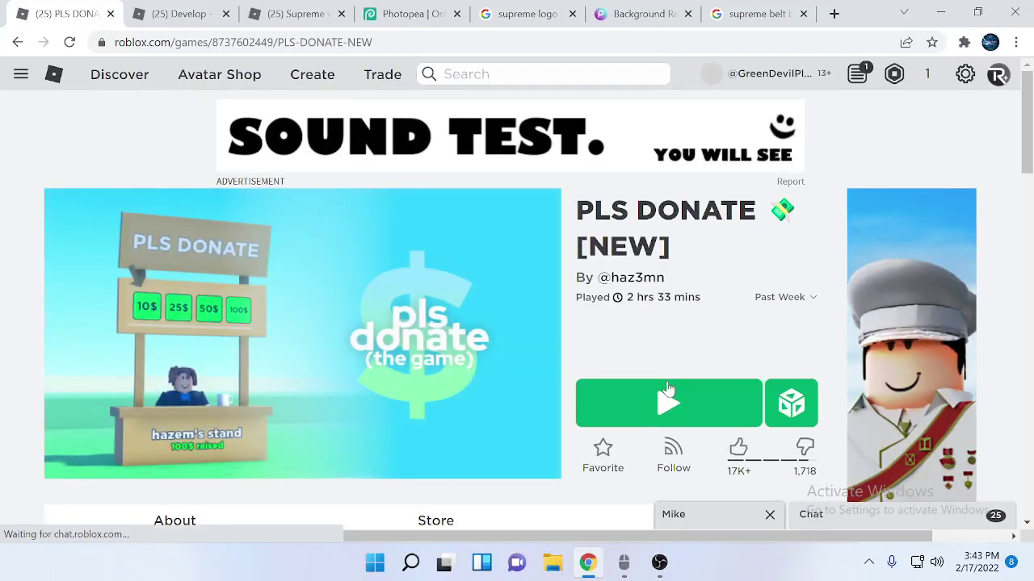
click(650, 400)
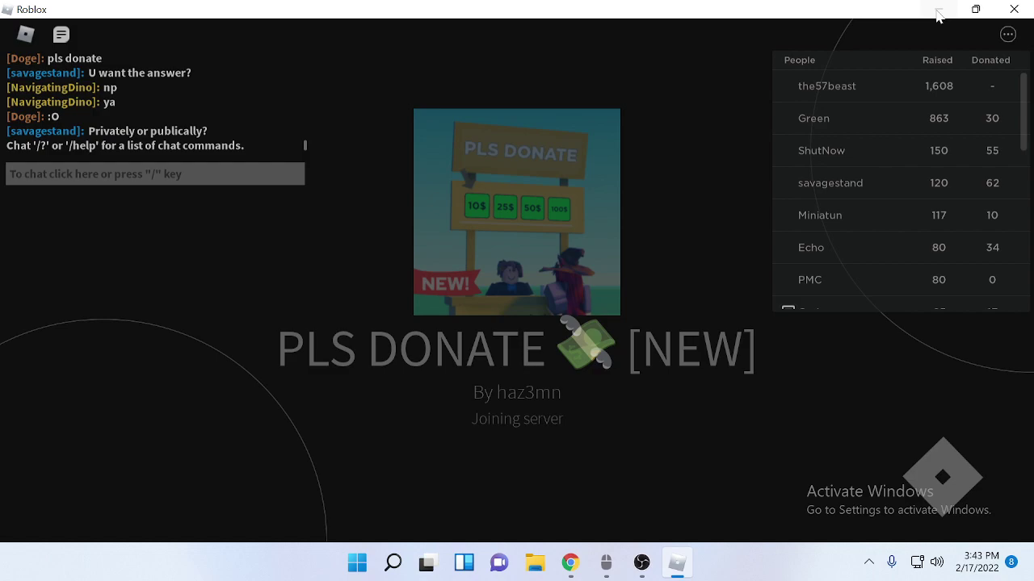
Bring the PLS DONATE game window to the front once it has loaded
click(937, 9)
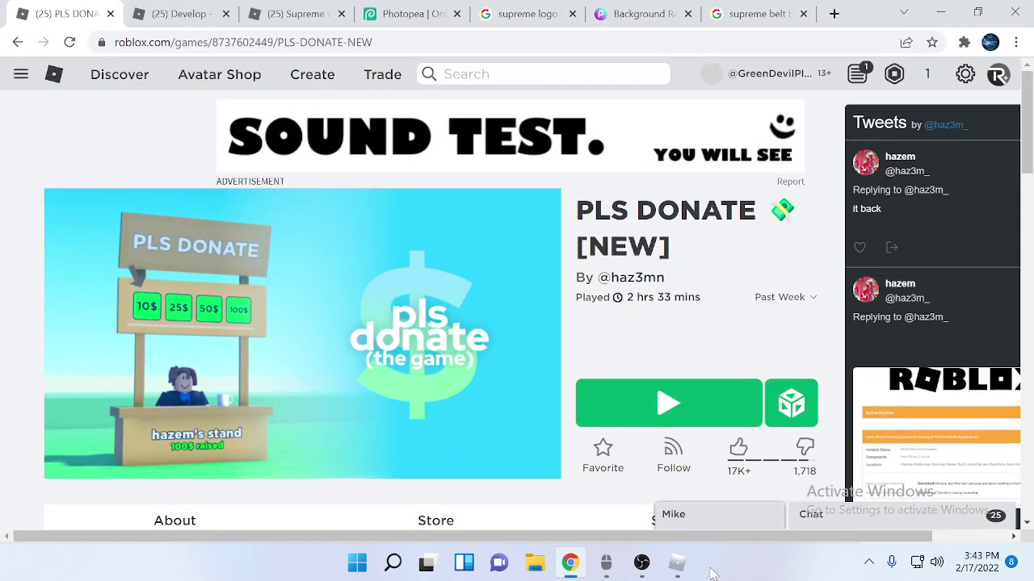
click(677, 563)
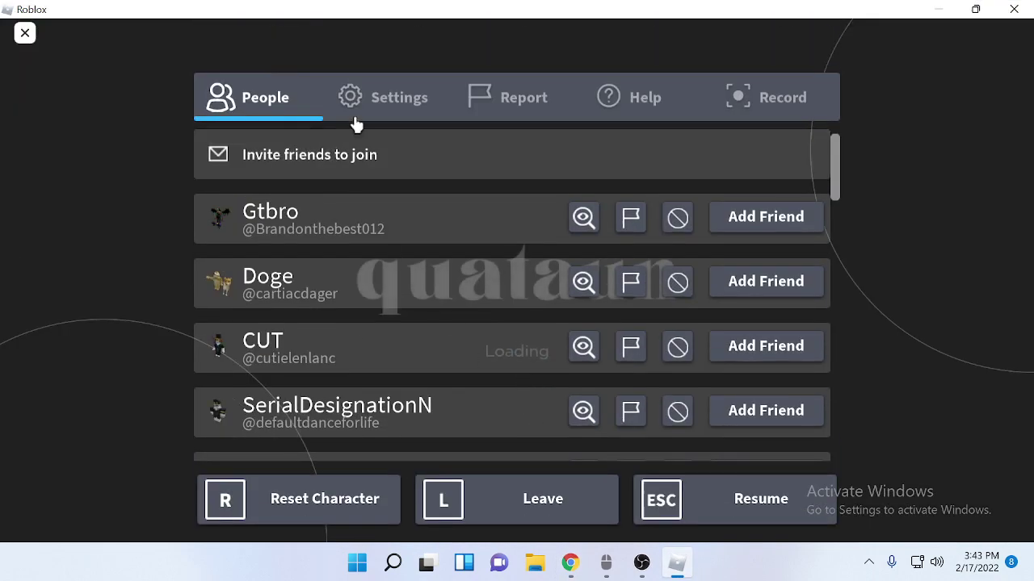
click(379, 97)
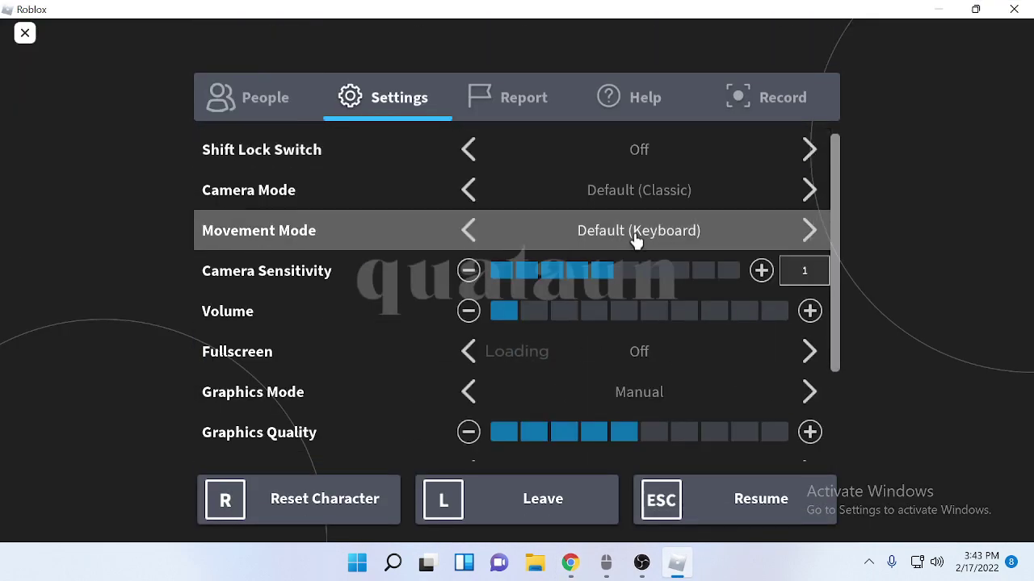
key(Escape)
key(alt+Tab)
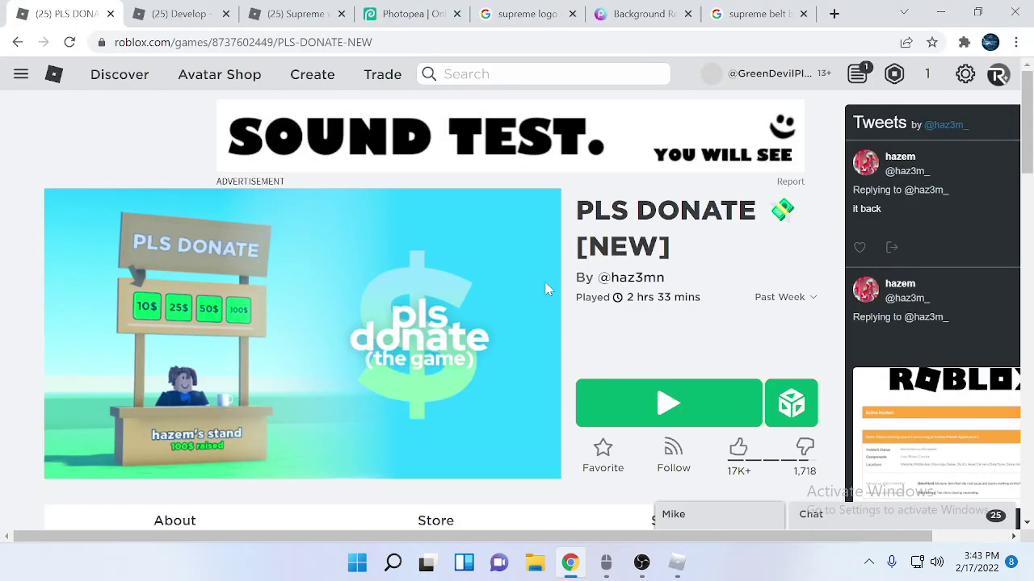
scroll(476, 359, down, 1)
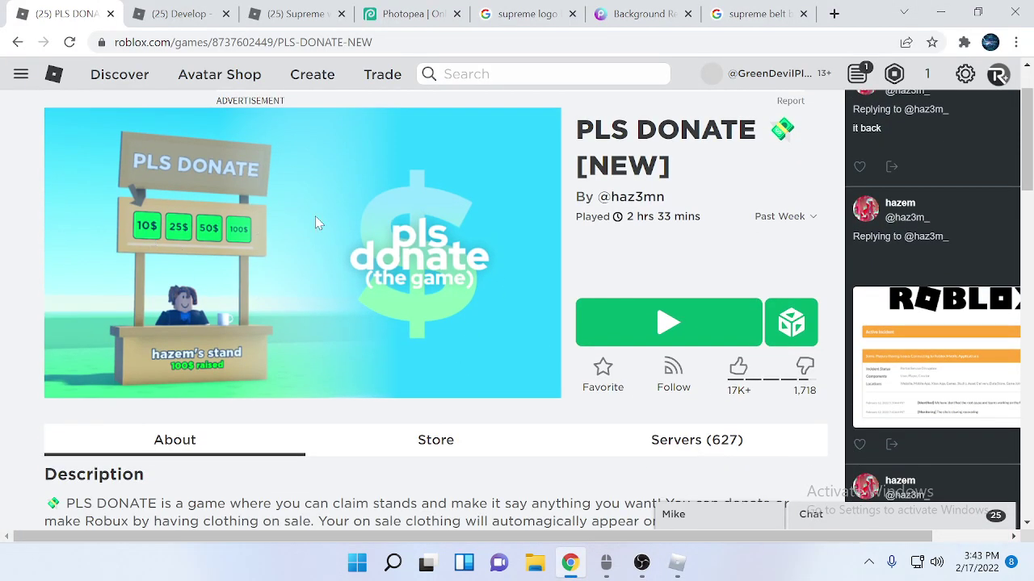
click(677, 563)
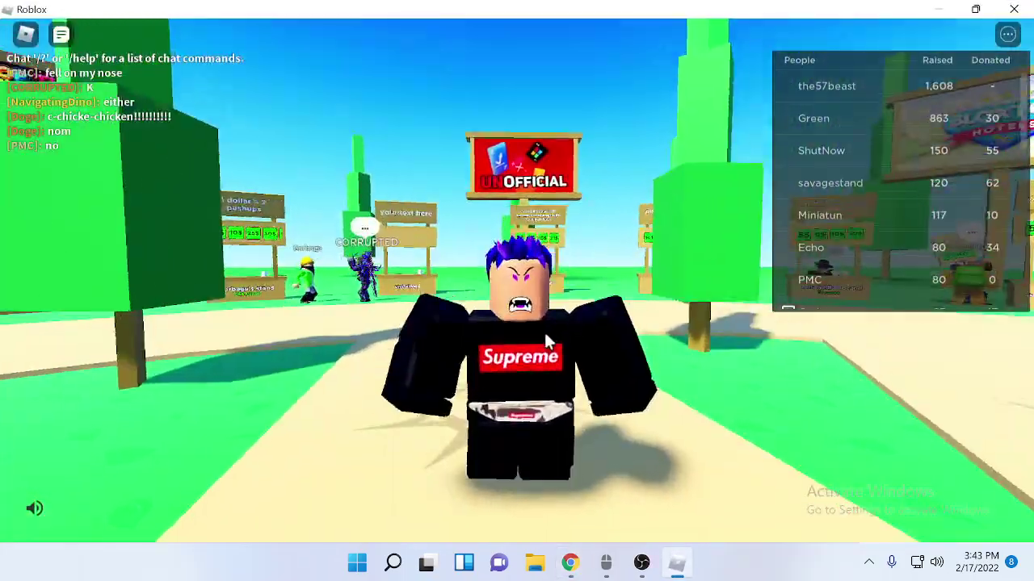
Walk the avatar to an unclaimed donation stand and claim it with E
key(s)
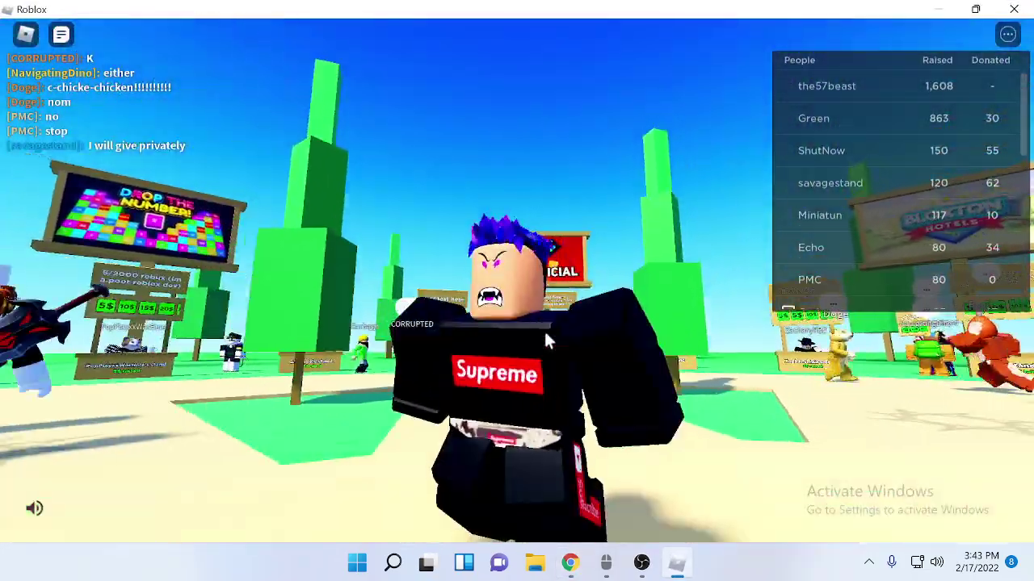
key(d)
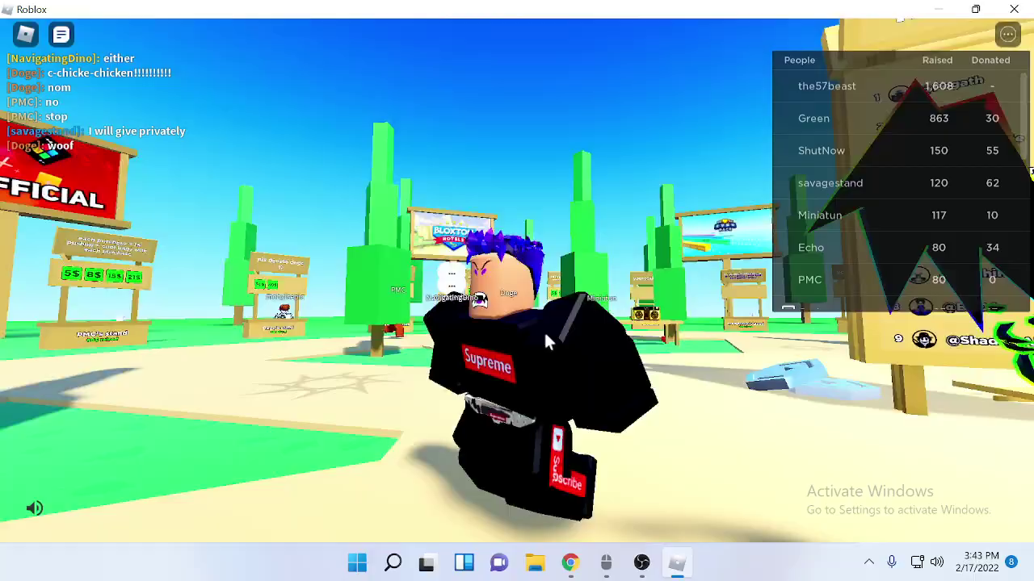
key(w)
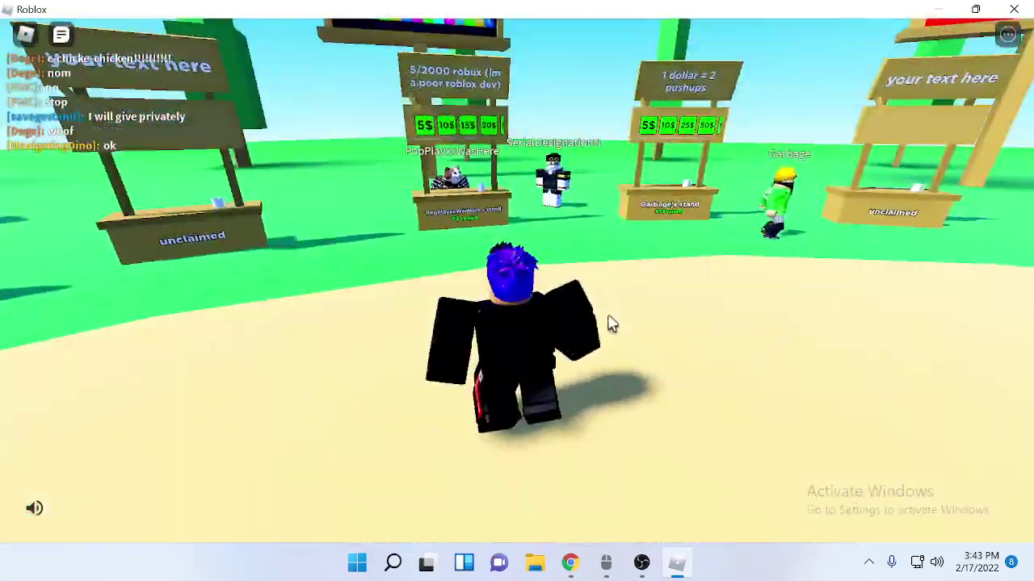
key(a)
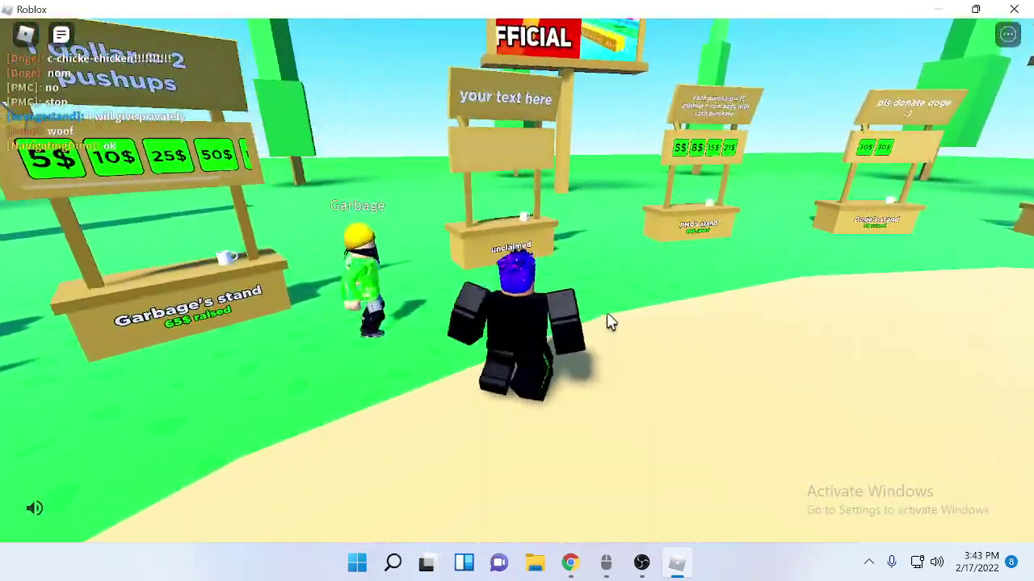
key(w)
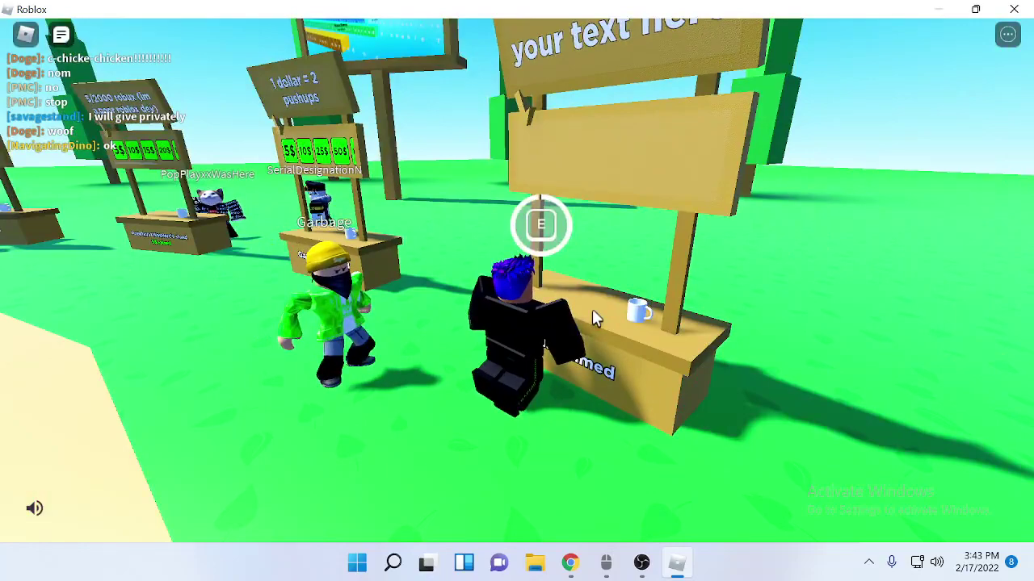
key(e)
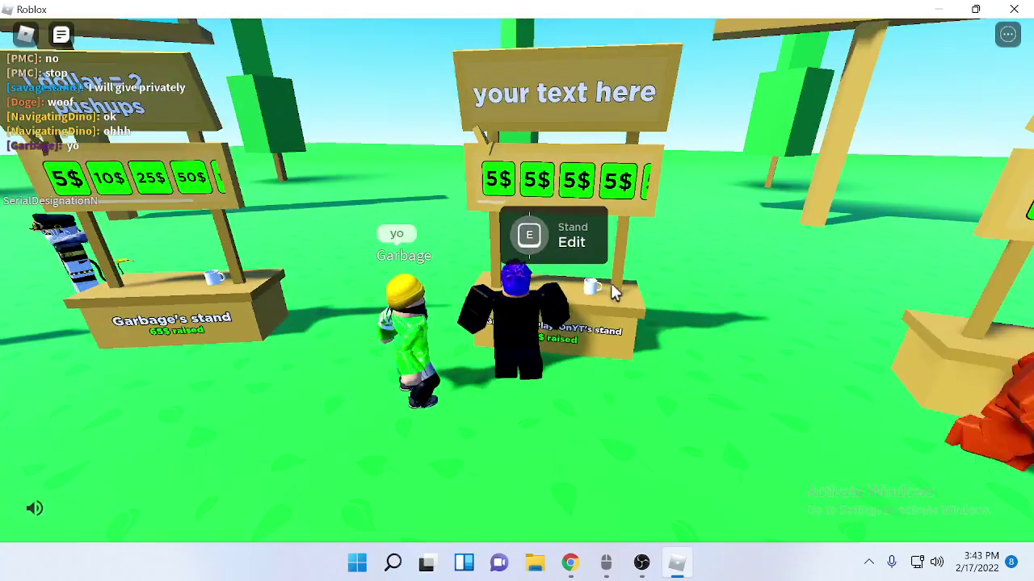
Position the avatar in front of the claimed stand and zoom the camera in
key(d)
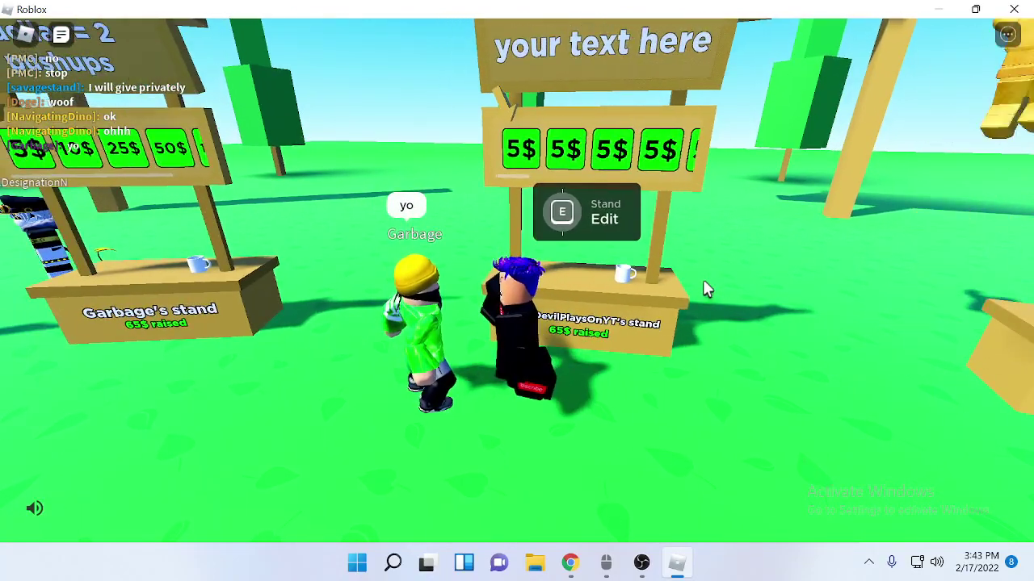
key(a)
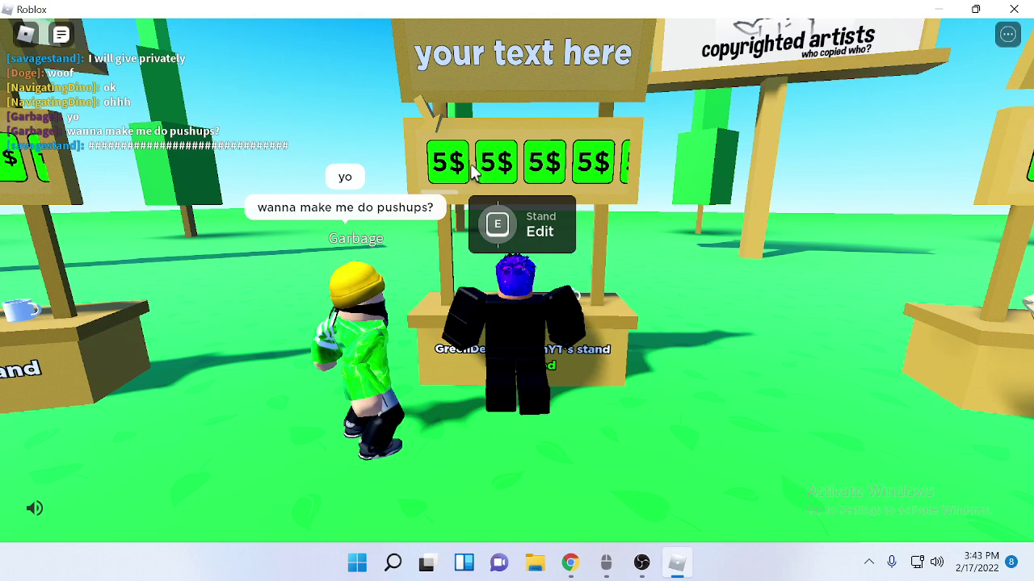
scroll(503, 169, up, 2)
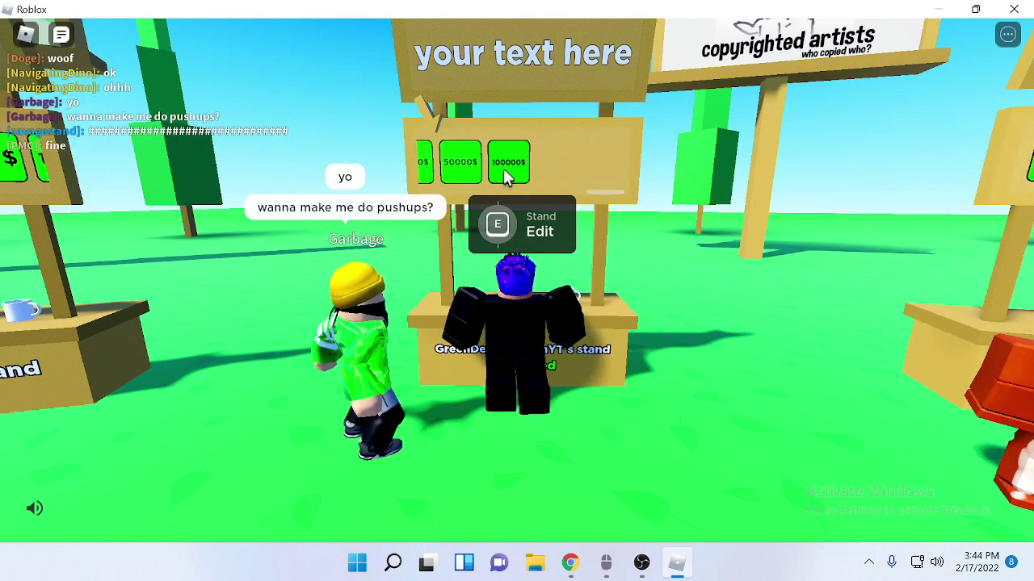
scroll(516, 170, up, 2)
scroll(521, 179, up, 2)
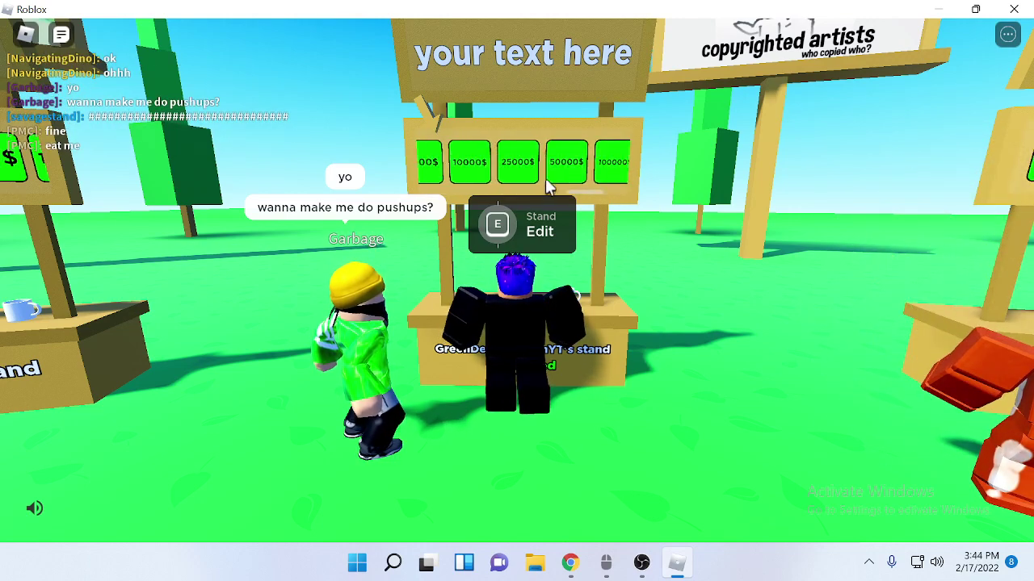
Set the stand's sign text to 'Buy or die'
key(s)
key(w)
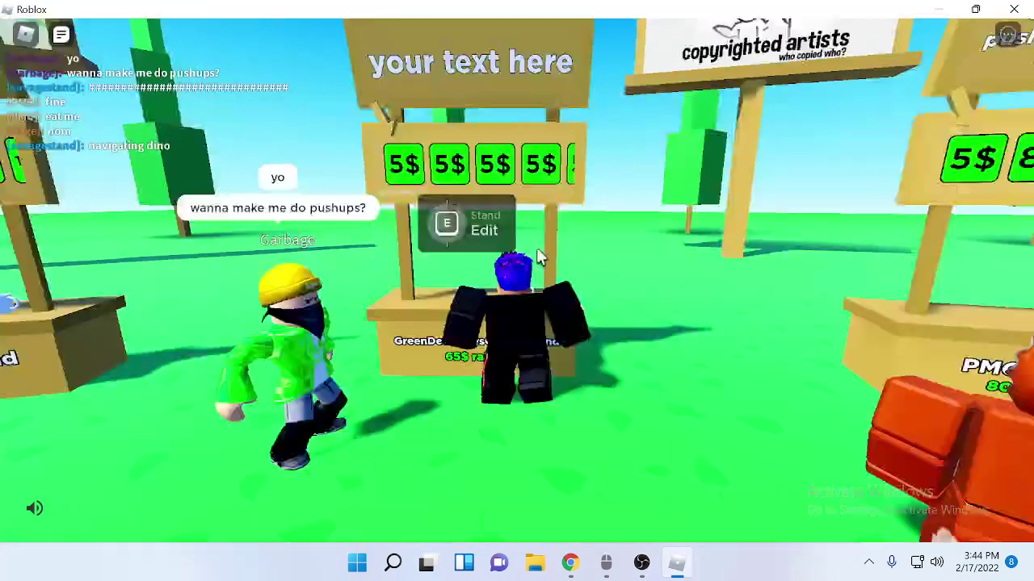
key(e)
click(500, 265)
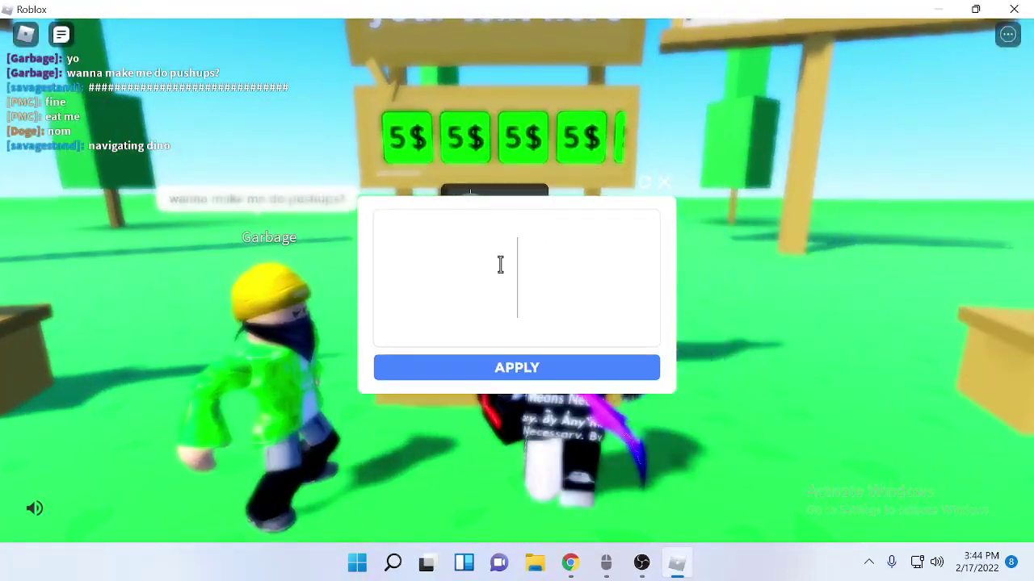
text(Buy or die)
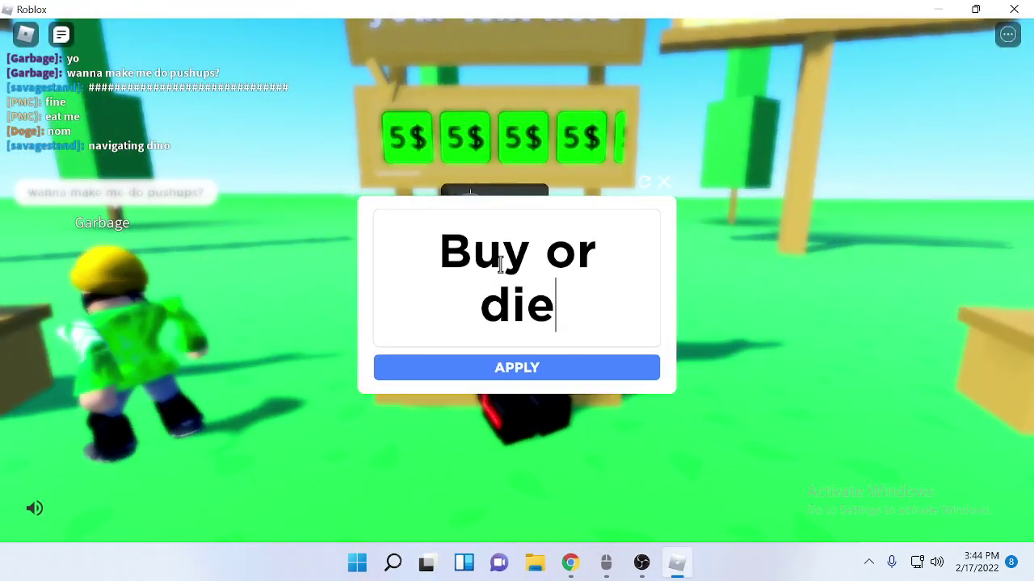
click(559, 367)
Walk around the Buy or die stand and show the raised/donated leaderboard
key(s)
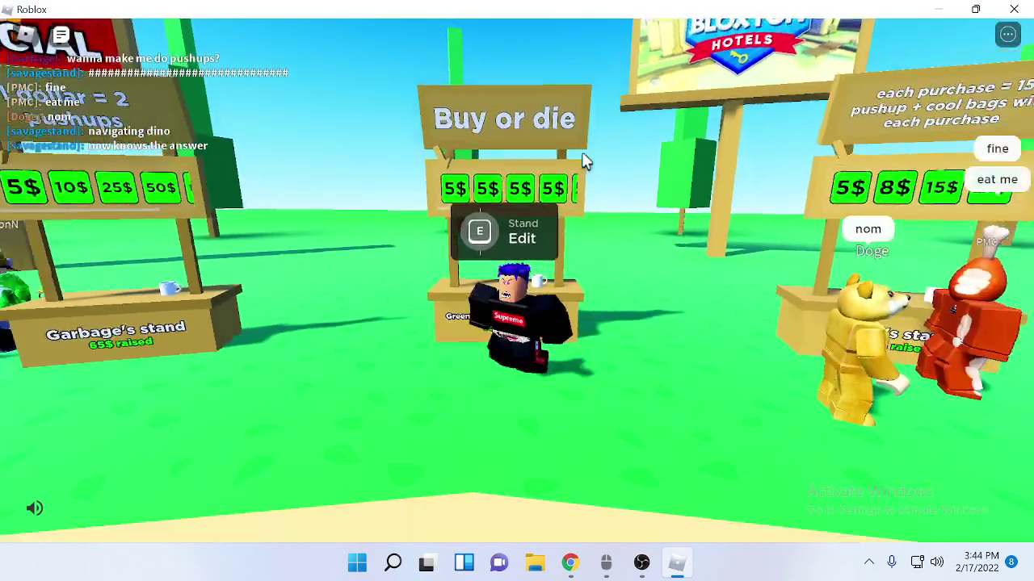
scroll(523, 146, down, 3)
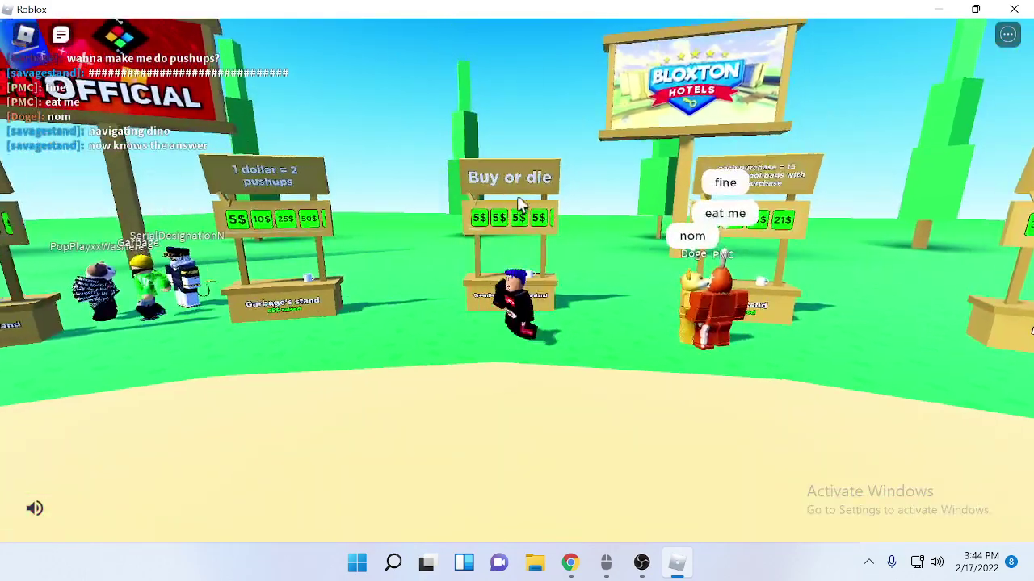
key(w)
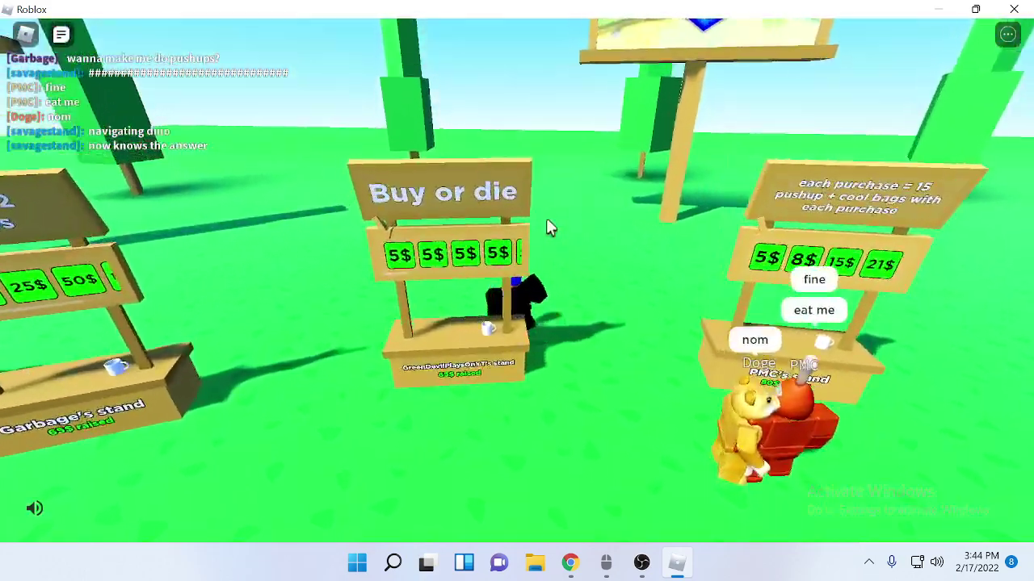
key(s)
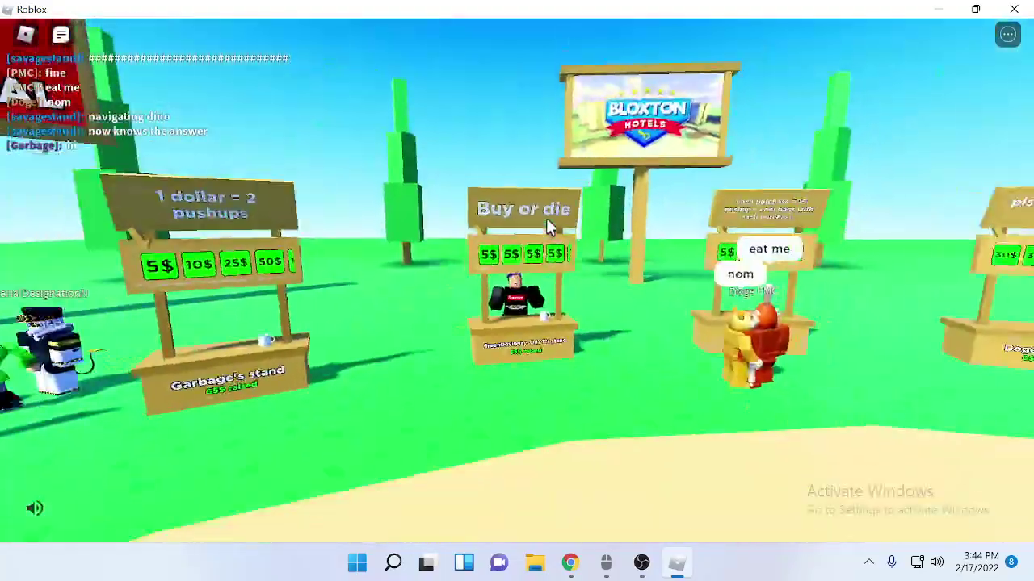
scroll(546, 219, down, 2)
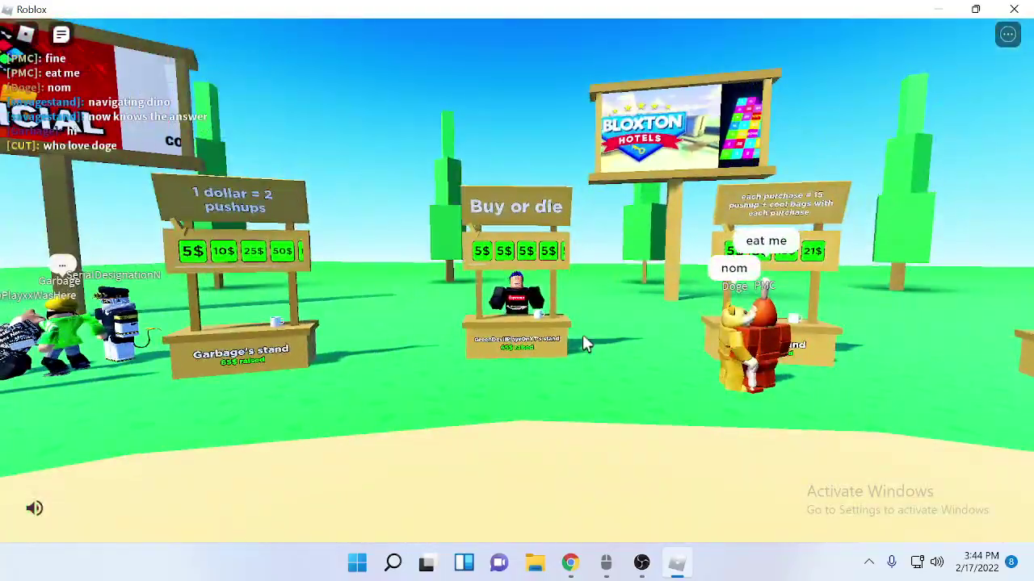
key(Tab)
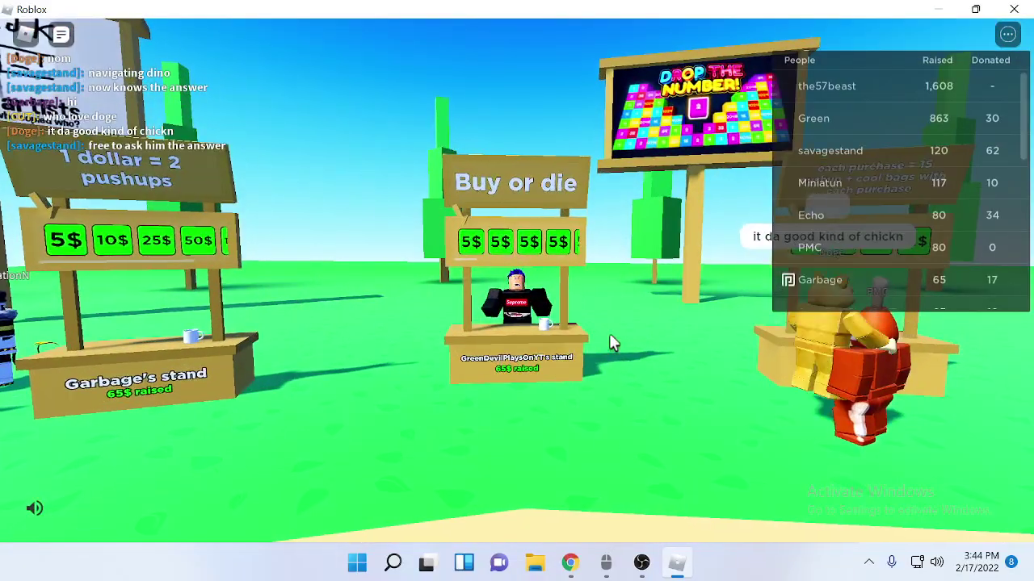
scroll(654, 307, down, 3)
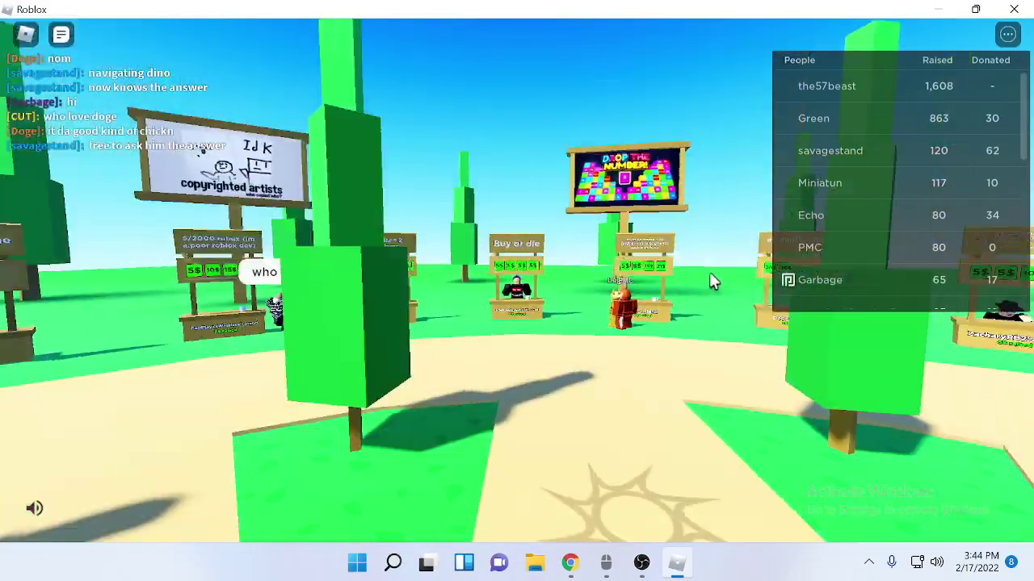
scroll(911, 142, up, 5)
Back in the game, check the top leaderboard player's options, then hide the leaderboard
key(alt+Tab)
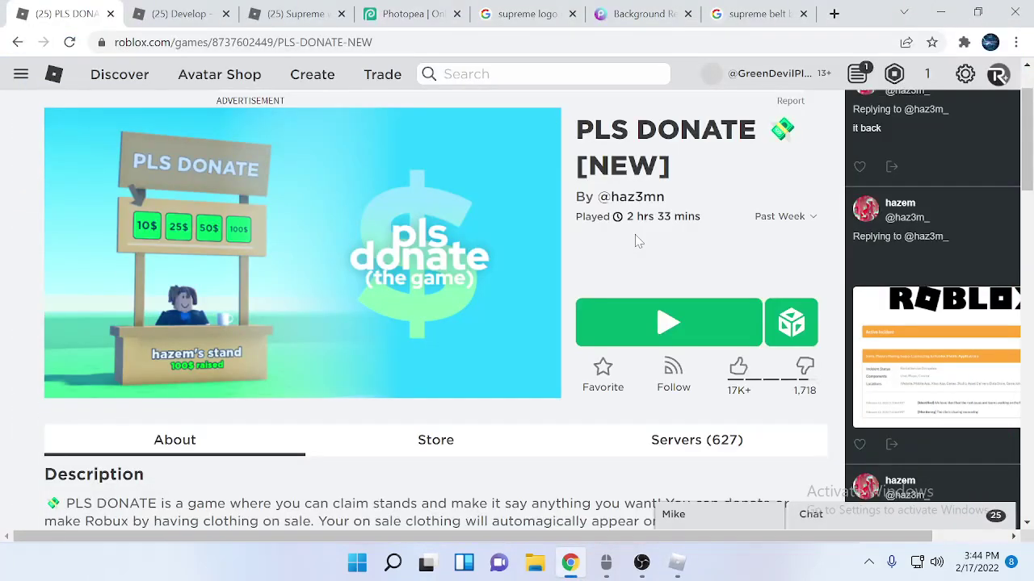
click(672, 555)
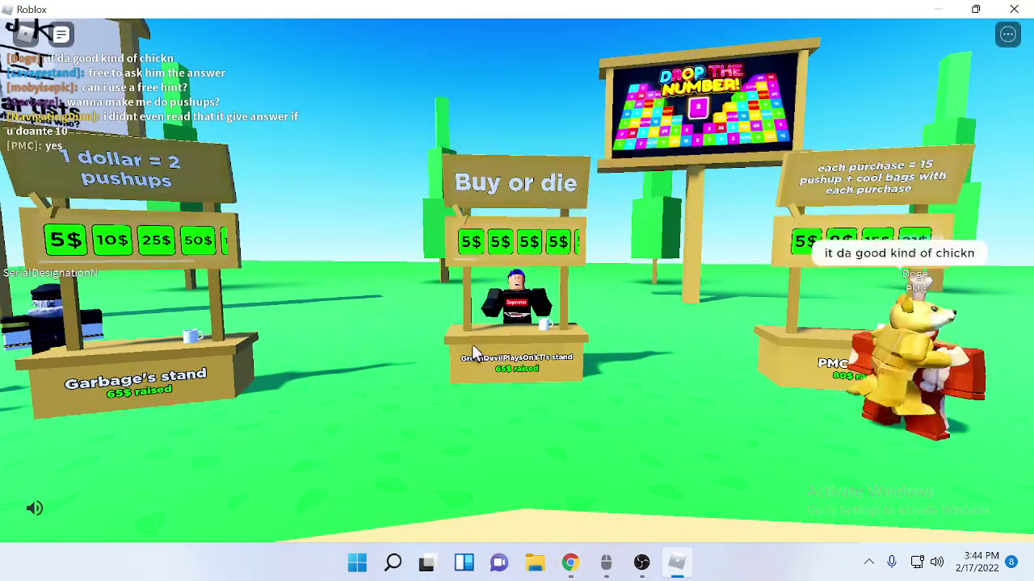
key(Tab)
scroll(618, 258, up, 3)
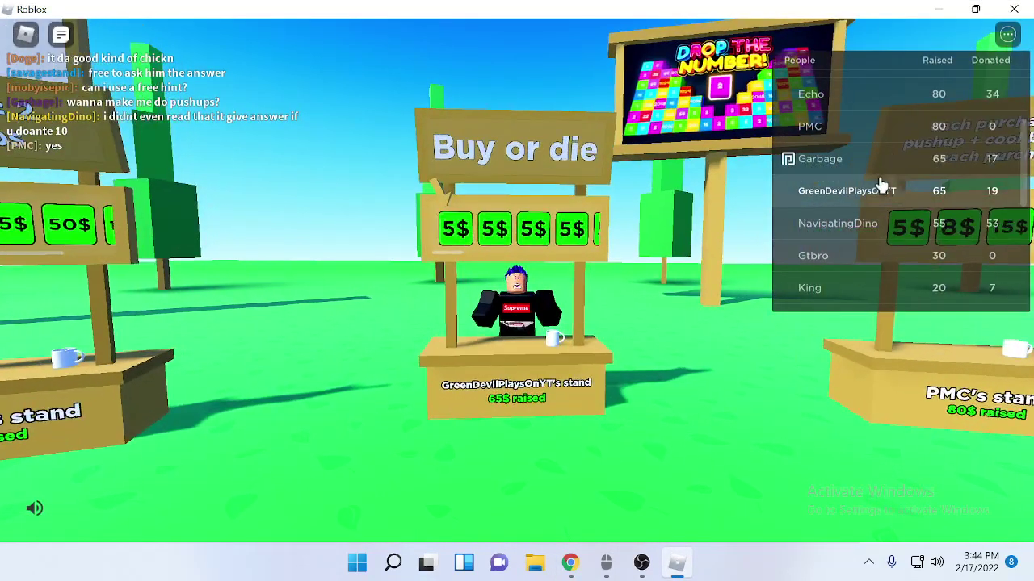
key(s)
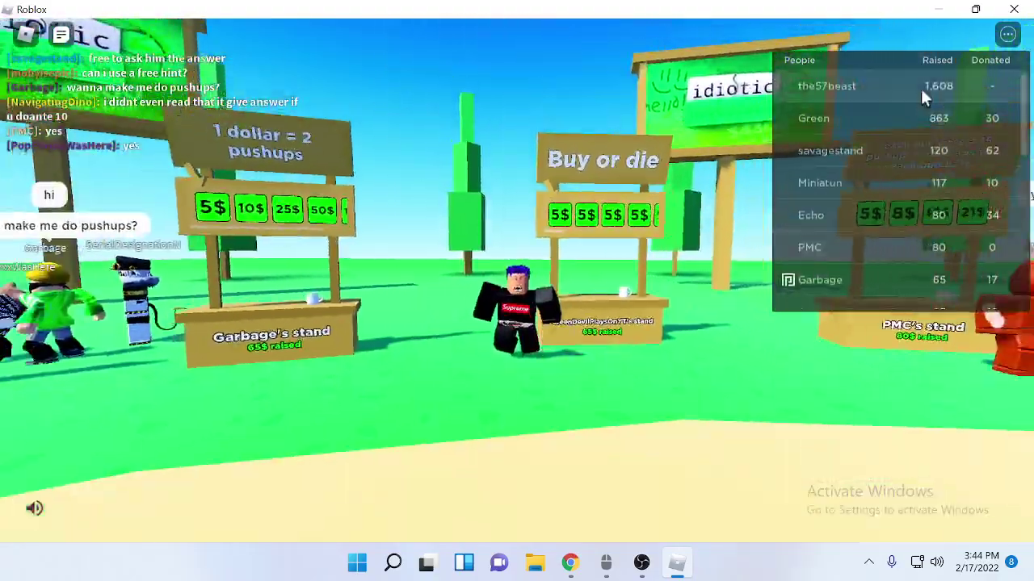
click(927, 86)
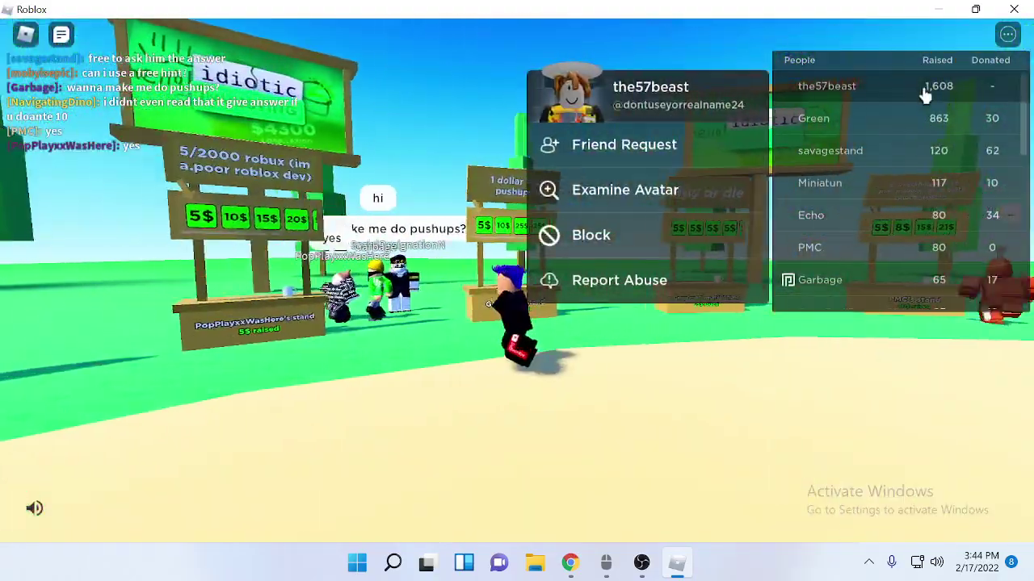
scroll(899, 143, down, 5)
key(Tab)
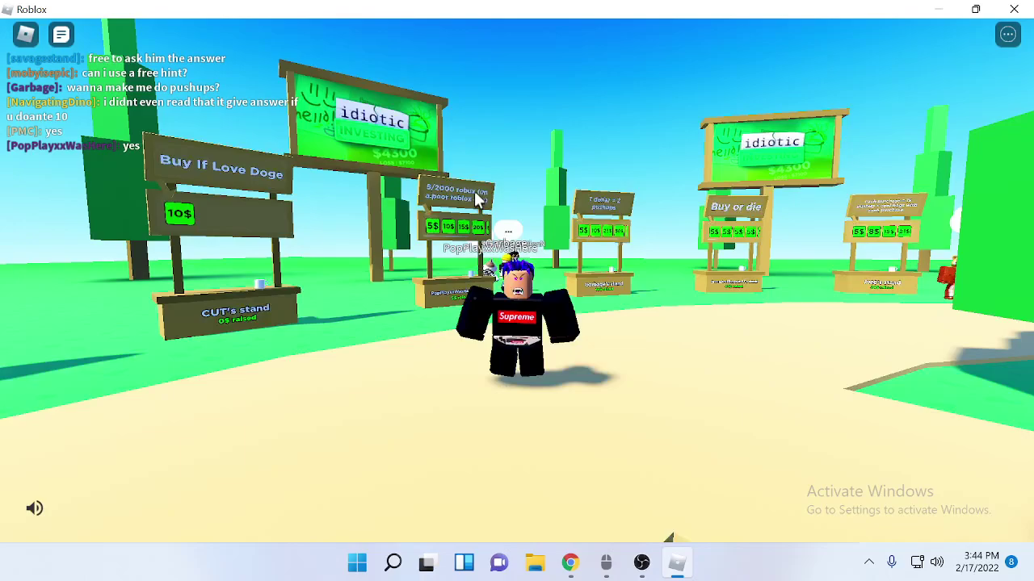
Close the Roblox game window and glance at the Background Remover and Photopea tabs
key(w)
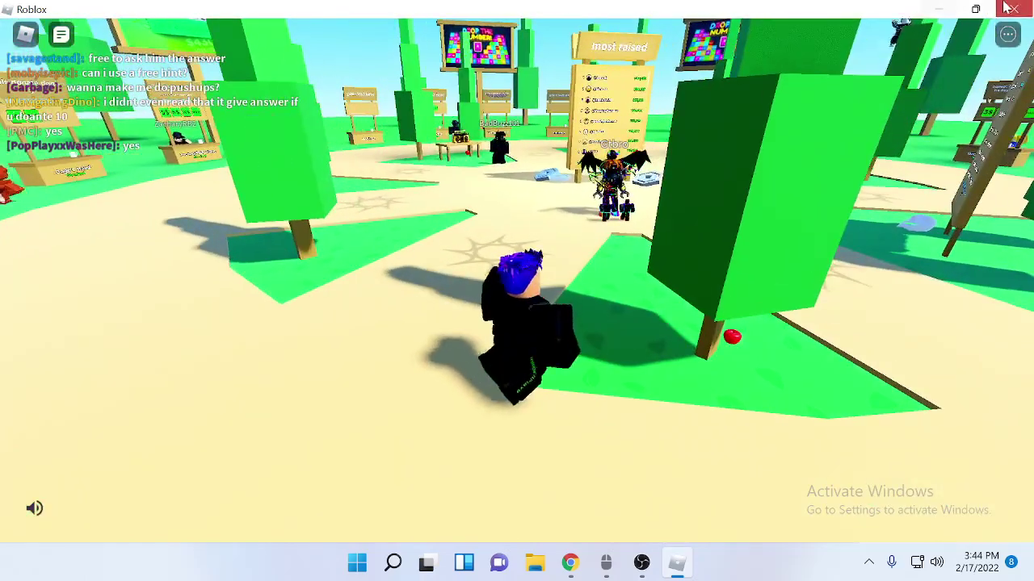
click(1014, 9)
click(638, 13)
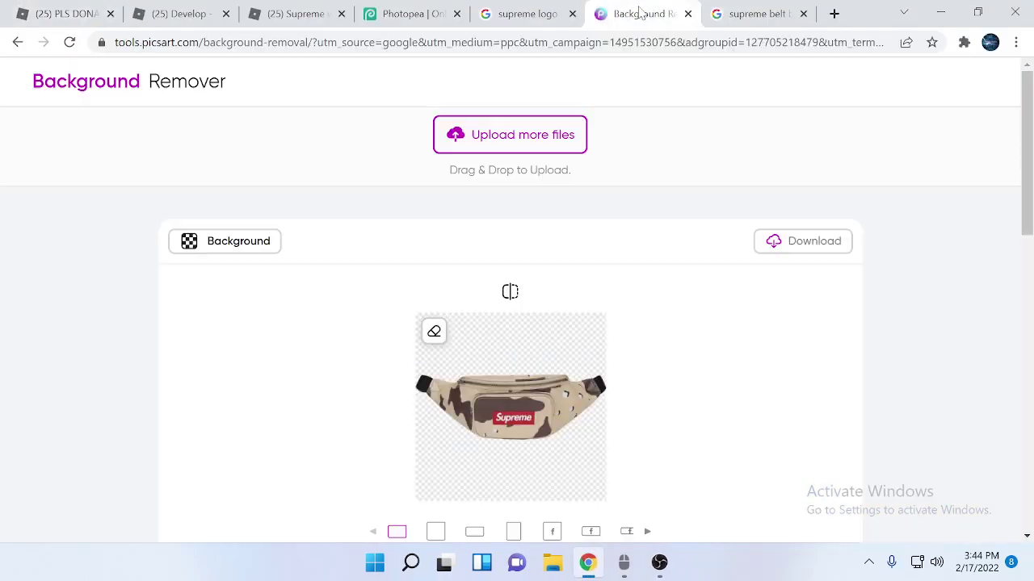
click(414, 10)
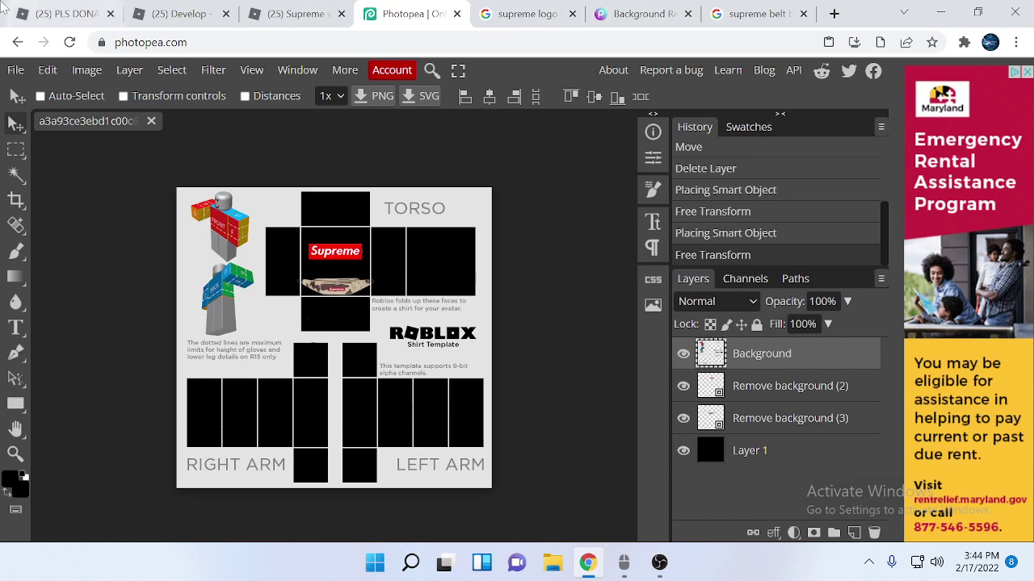
Scroll through the PLS DONATE game page and its description
click(36, 10)
scroll(314, 277, down, 1)
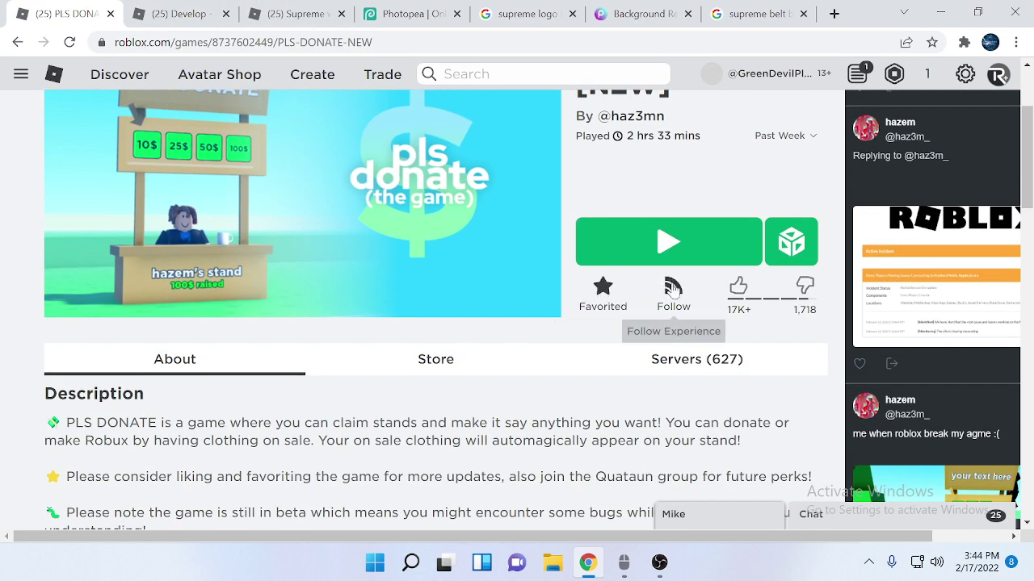
scroll(369, 299, down, 4)
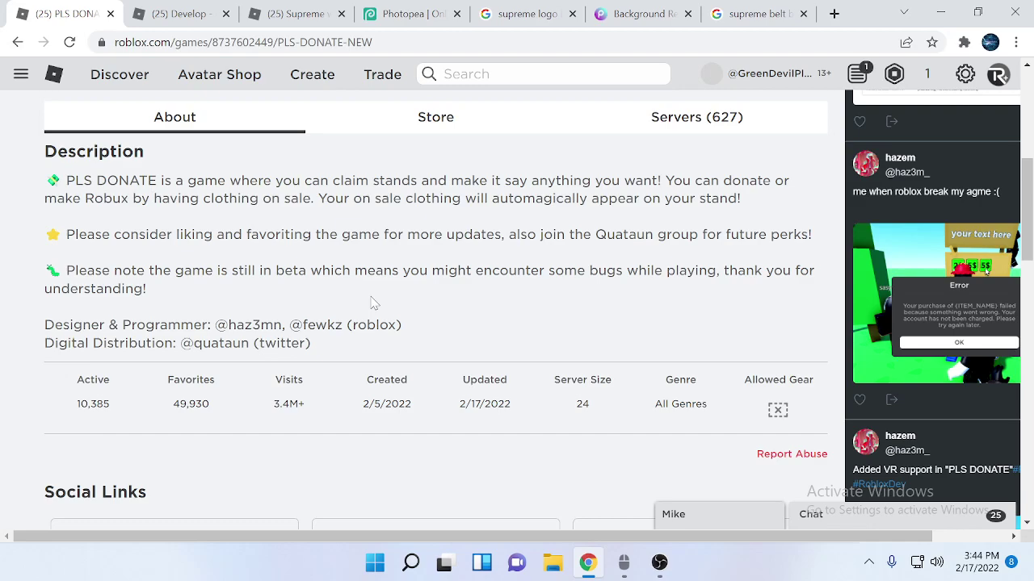
scroll(361, 301, down, 4)
scroll(319, 272, up, 4)
scroll(402, 326, up, 1)
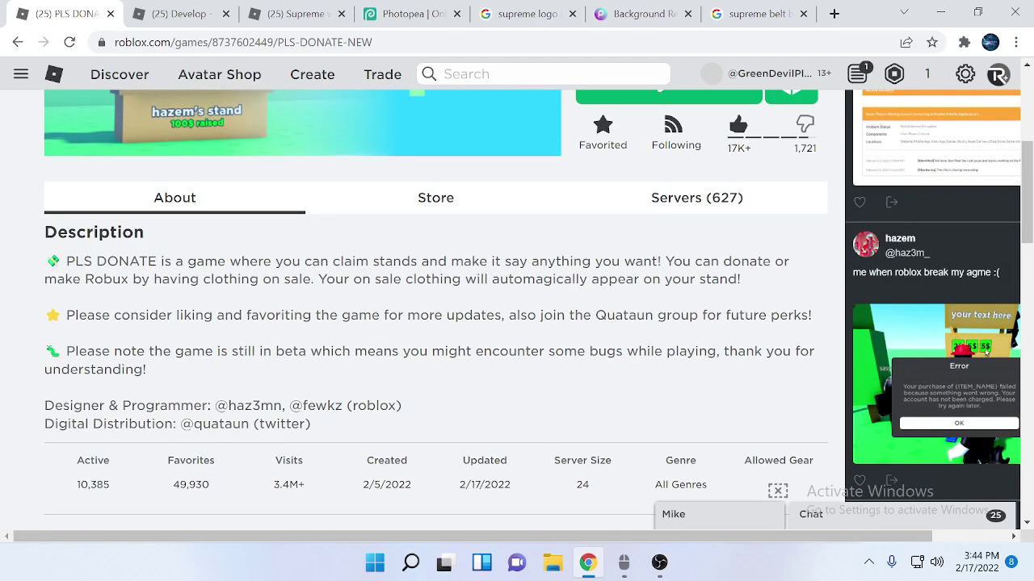
scroll(523, 333, up, 3)
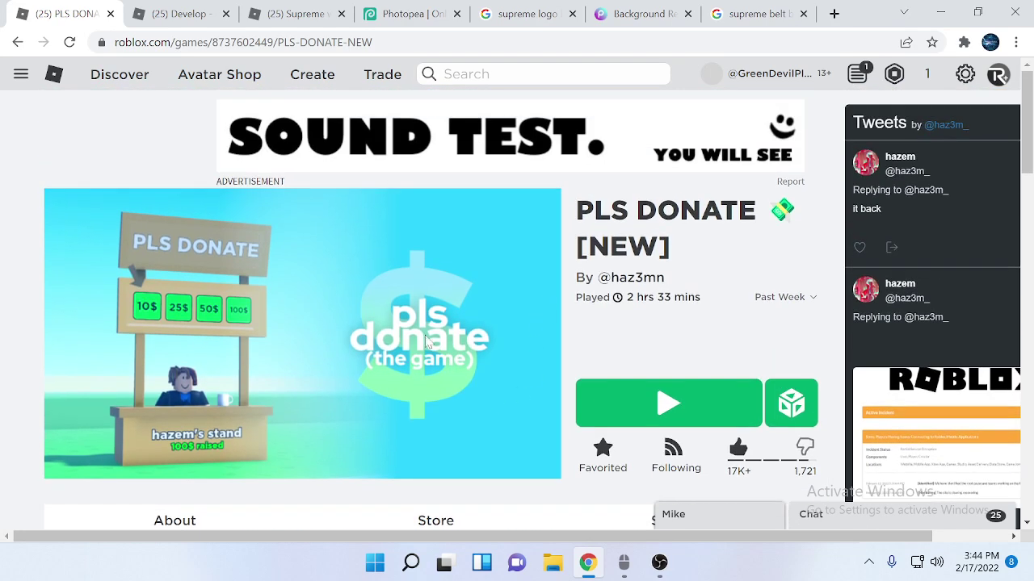